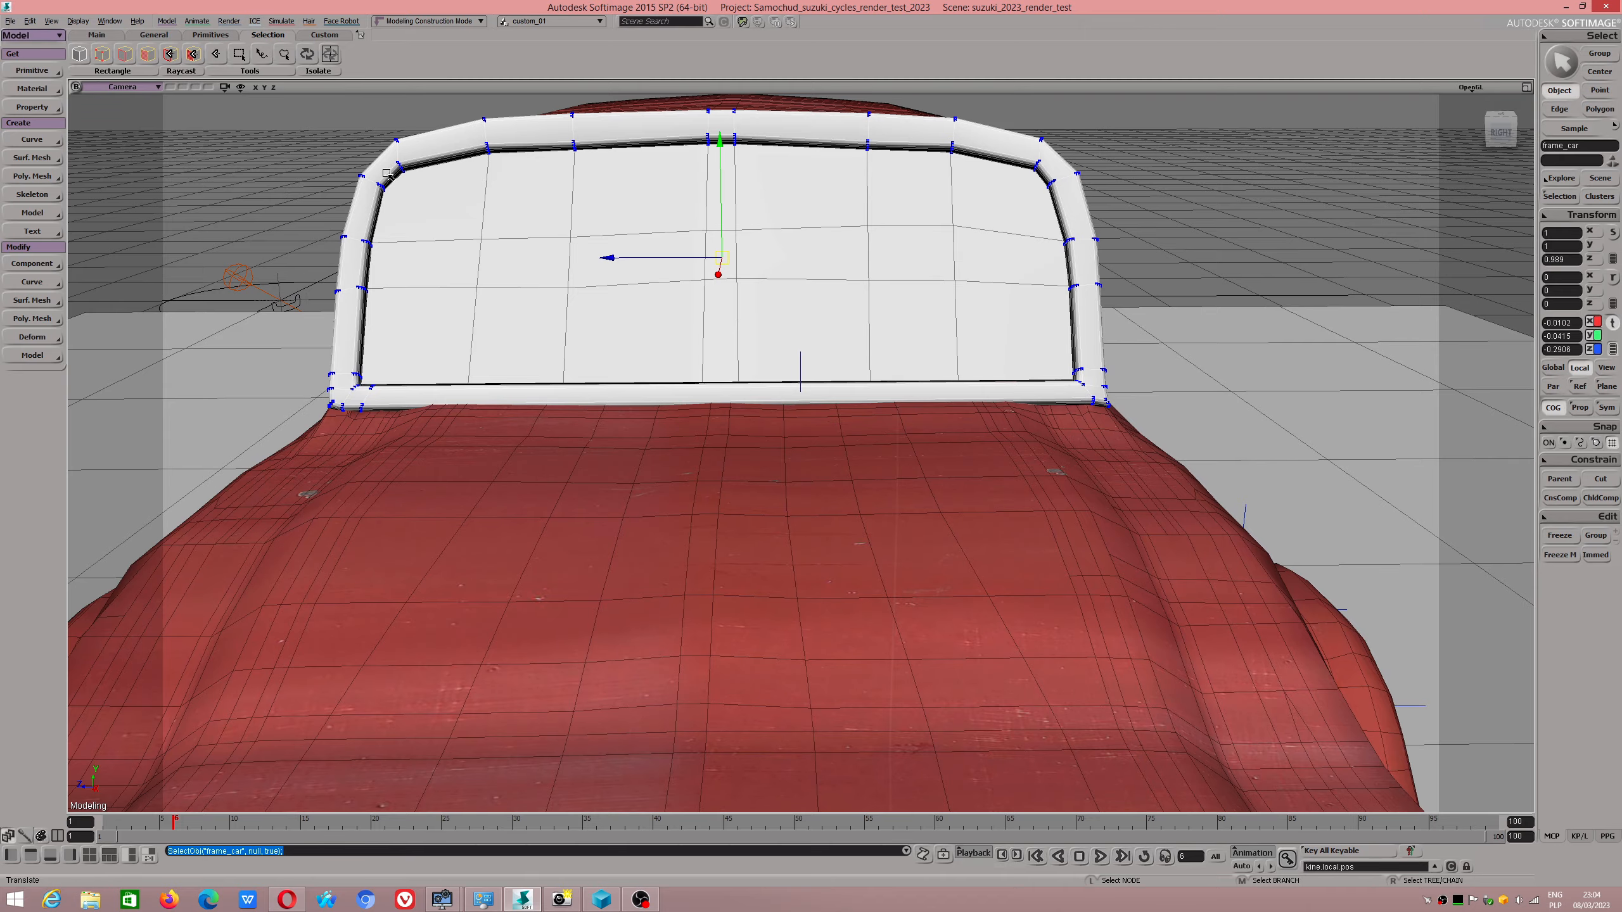
Examine the windshield frame and how it fits the car body from the front, both sides and above.
right_click_drag(388, 175, 519, 332)
scroll(520, 356, "up", 3)
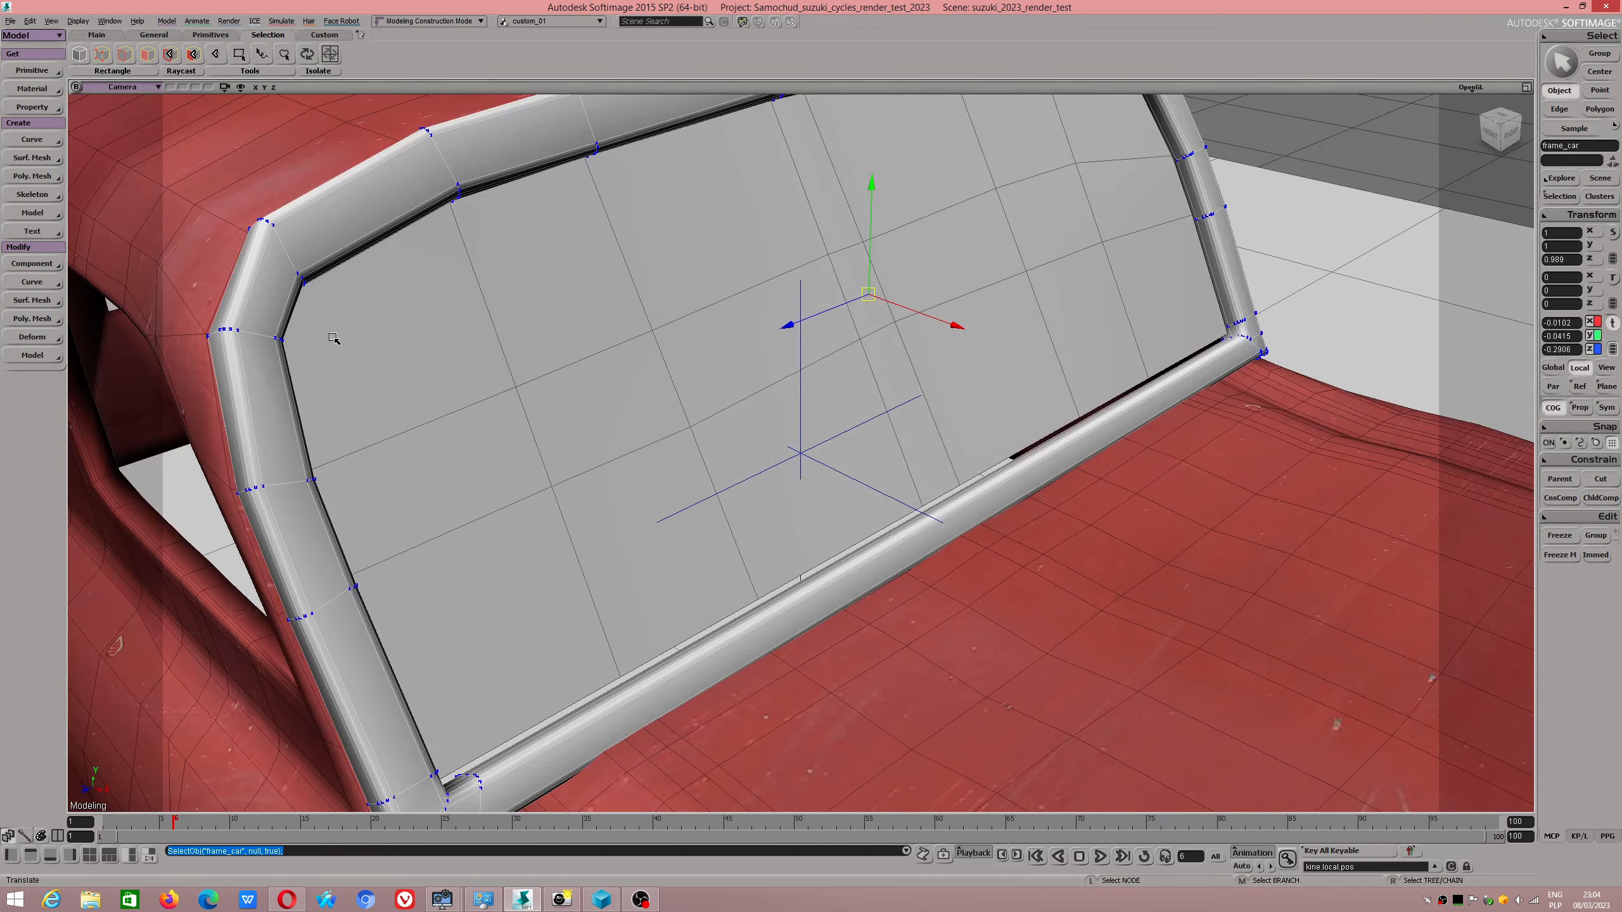
right_click_drag(258, 274, 301, 358)
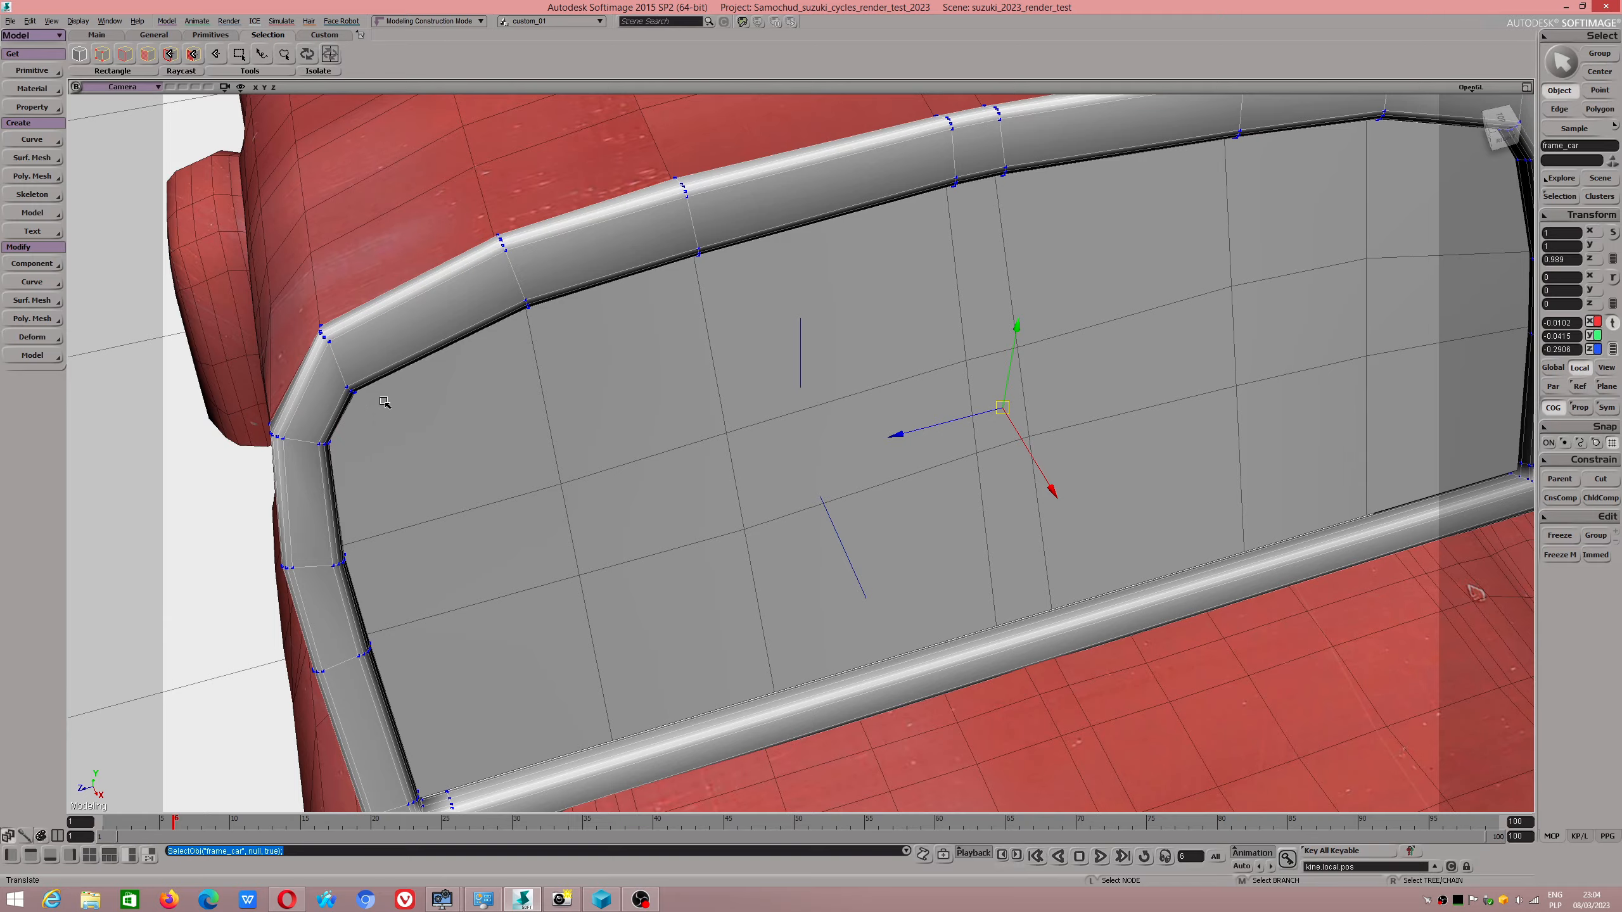
scroll(384, 402, "down", 3)
left_click_drag(384, 402, 617, 455, "alt")
scroll(617, 455, "down", 5)
left_click_drag(460, 511, 637, 481, "alt")
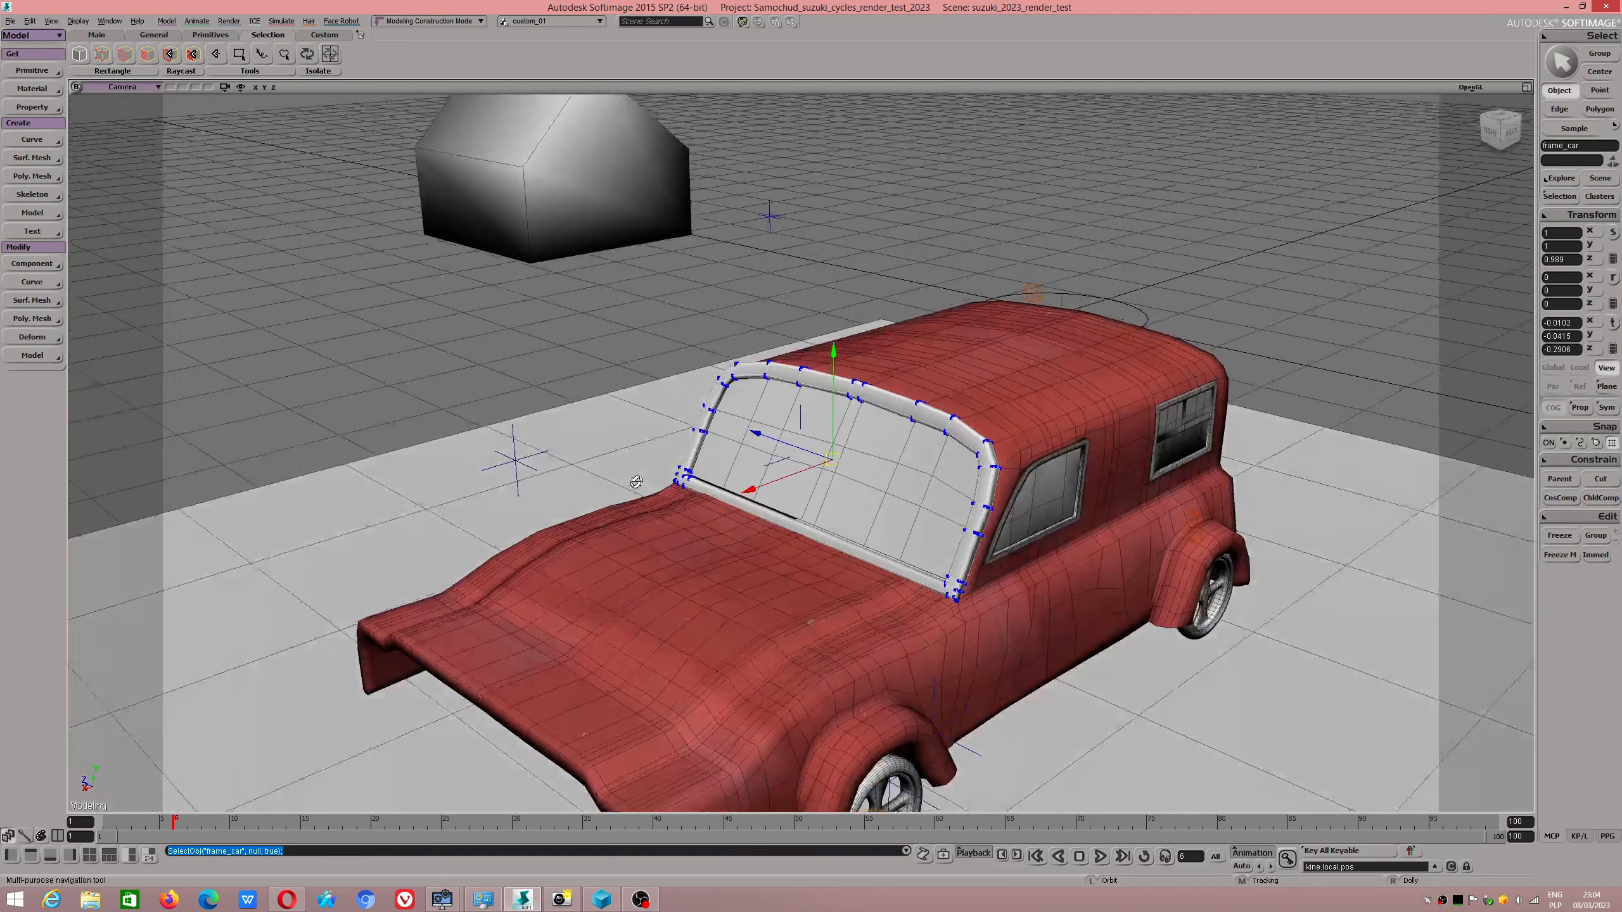
scroll(637, 481, "down", 2)
mouse_move(637, 481)
middle_mouse_down("alt")
mouse_move(601, 432)
mouse_move(619, 477)
middle_mouse_up("alt")
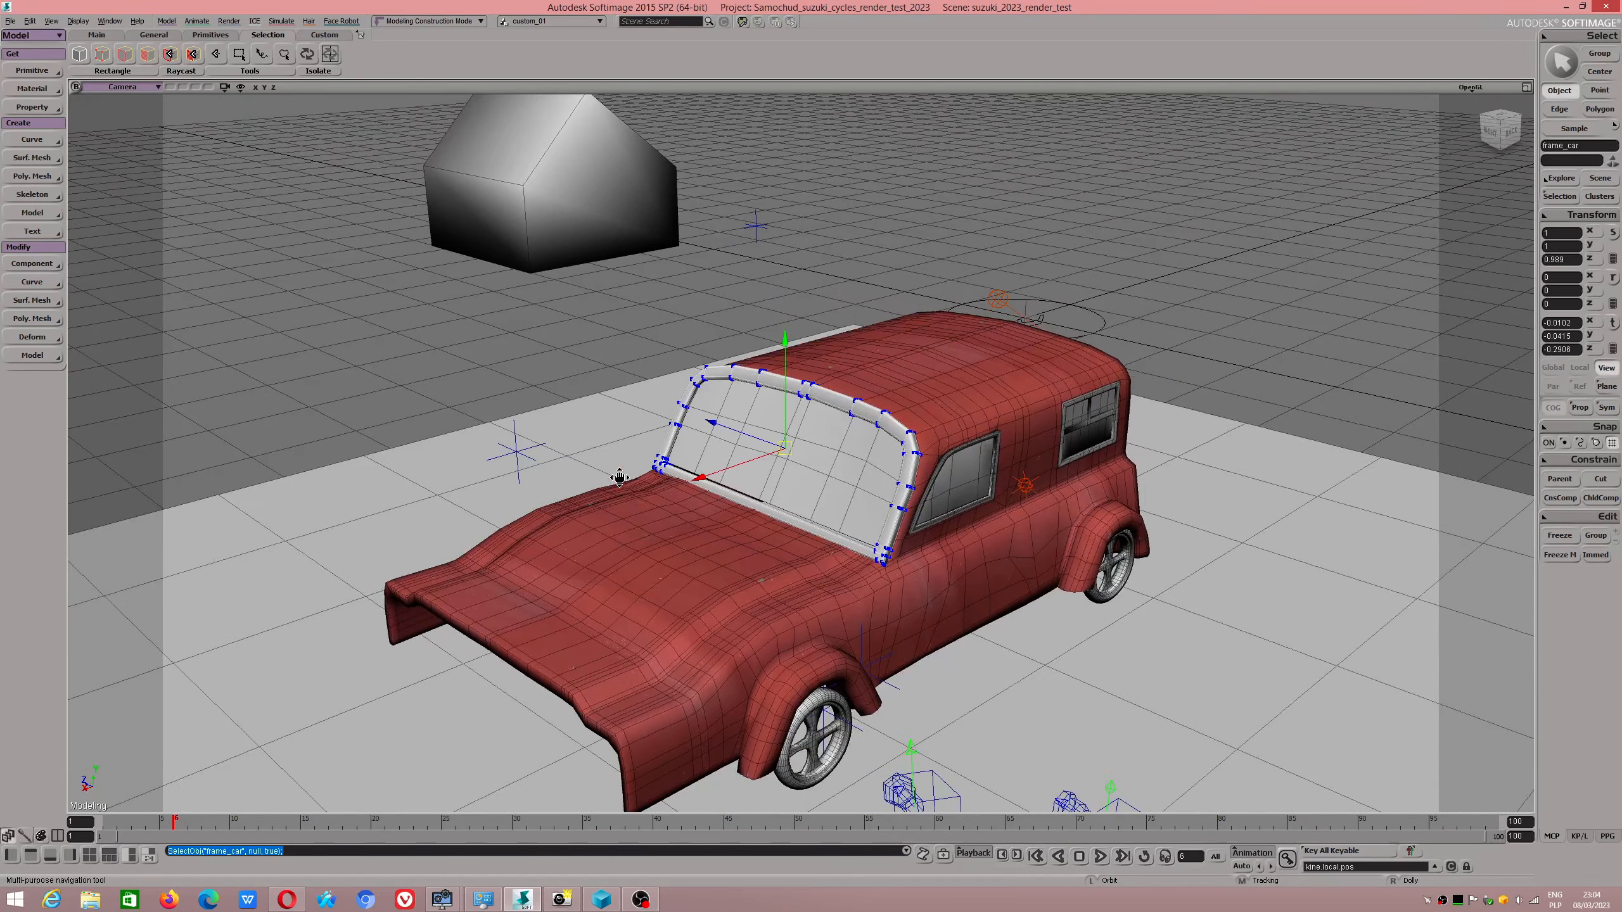
scroll(616, 410, "up", 8)
left_click_drag(507, 380, 626, 399, "alt")
scroll(621, 404, "down", 2)
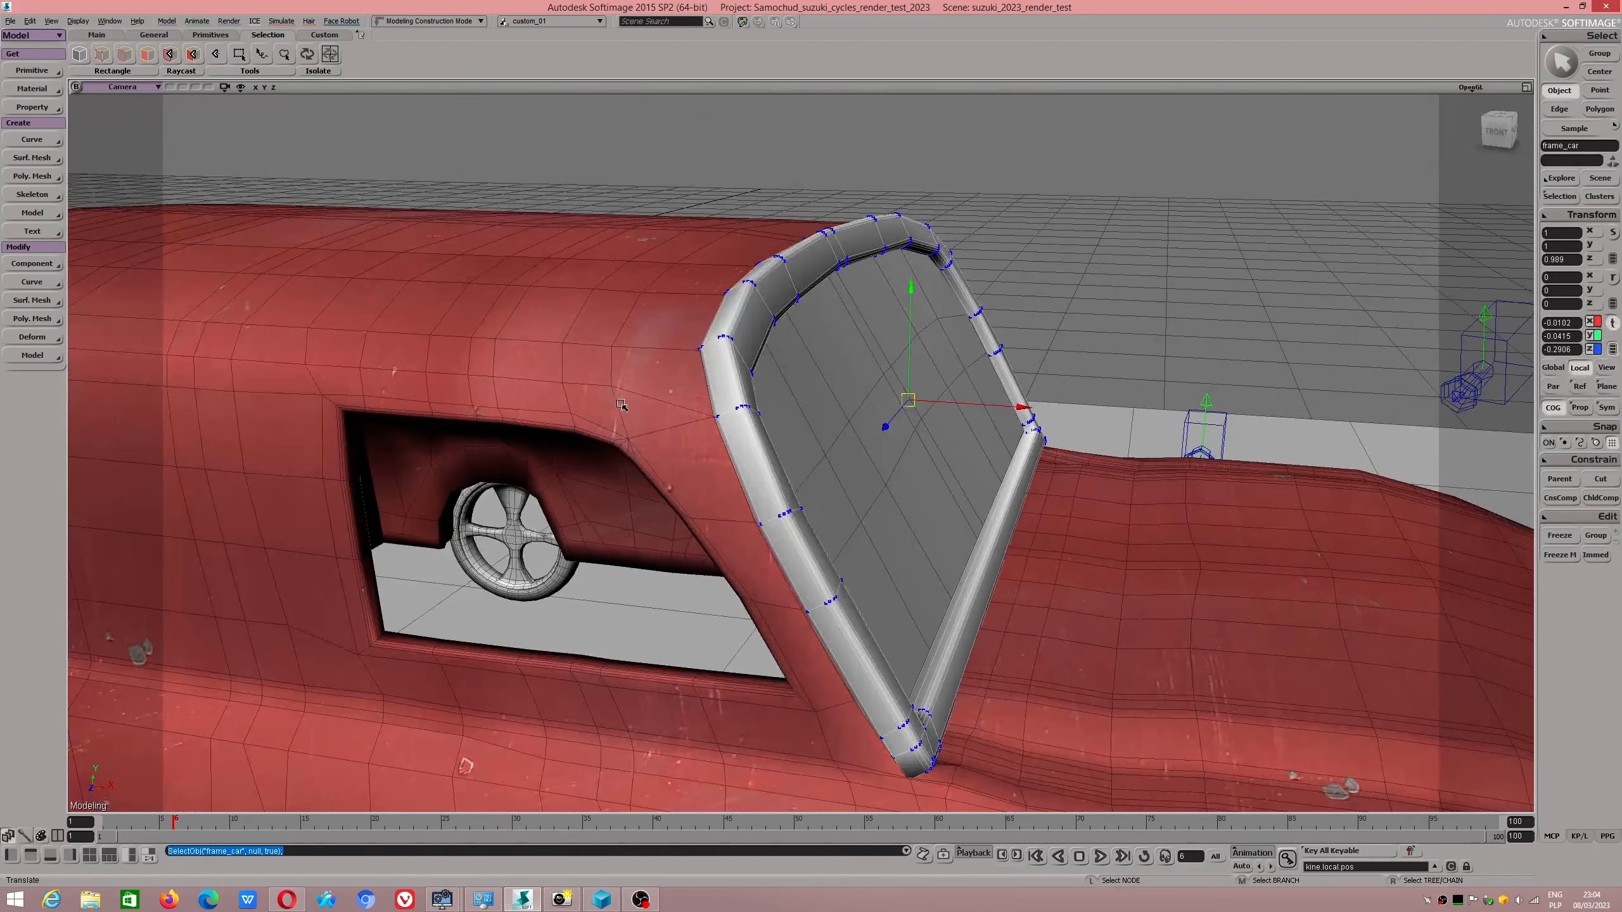
left_click_drag(1042, 632, 1004, 592, "alt")
scroll(1004, 592, "down", 4)
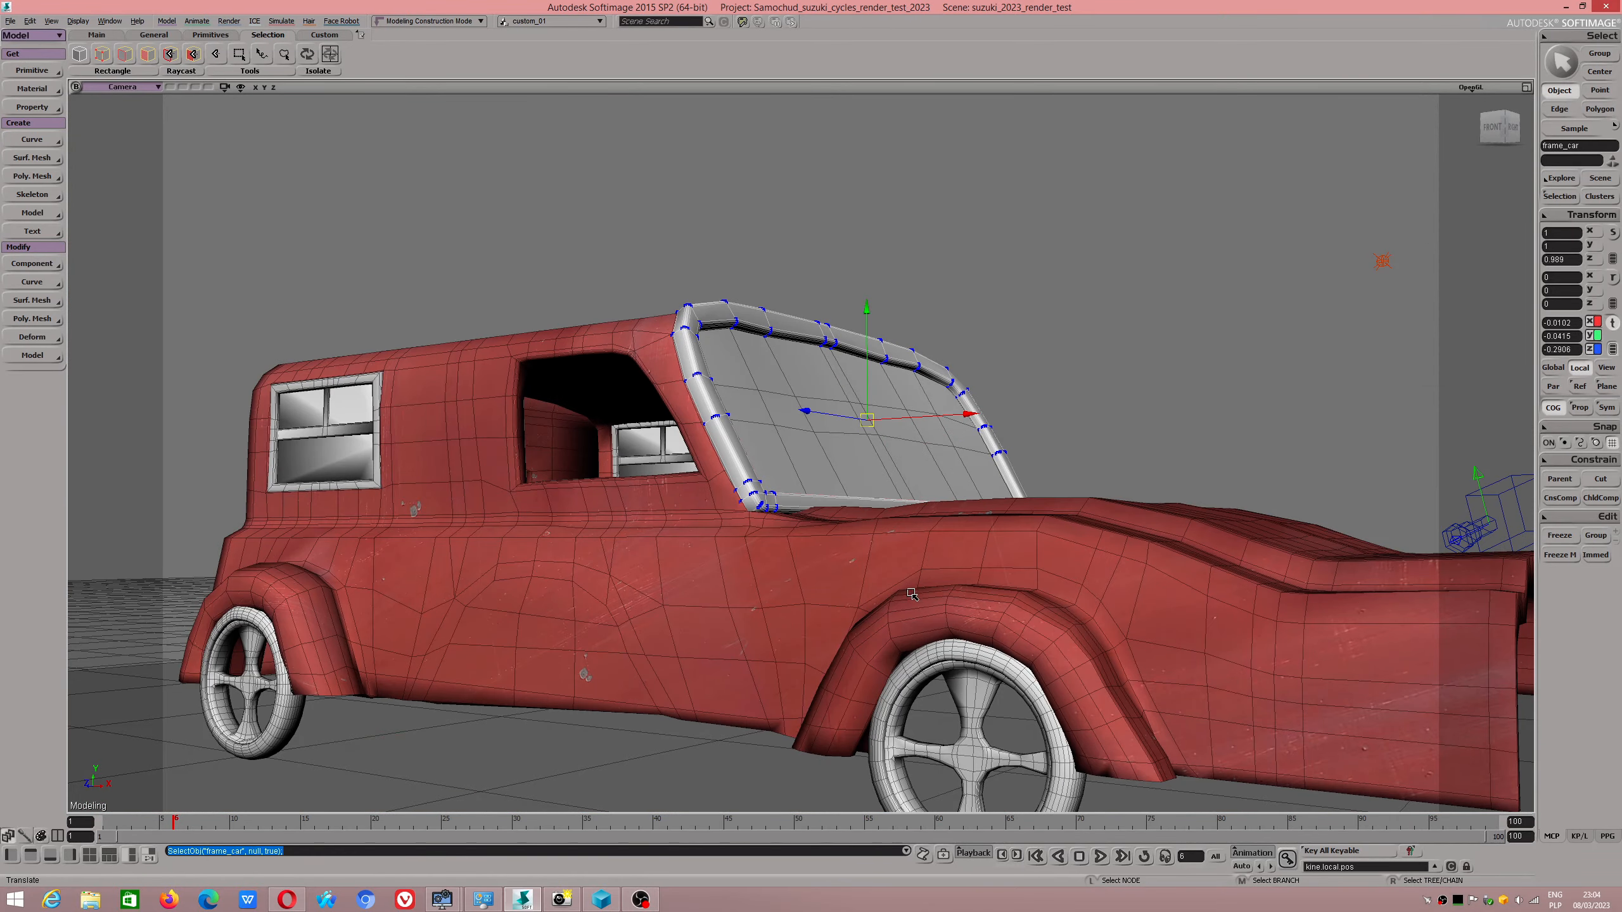
left_click_drag(883, 564, 806, 615, "alt")
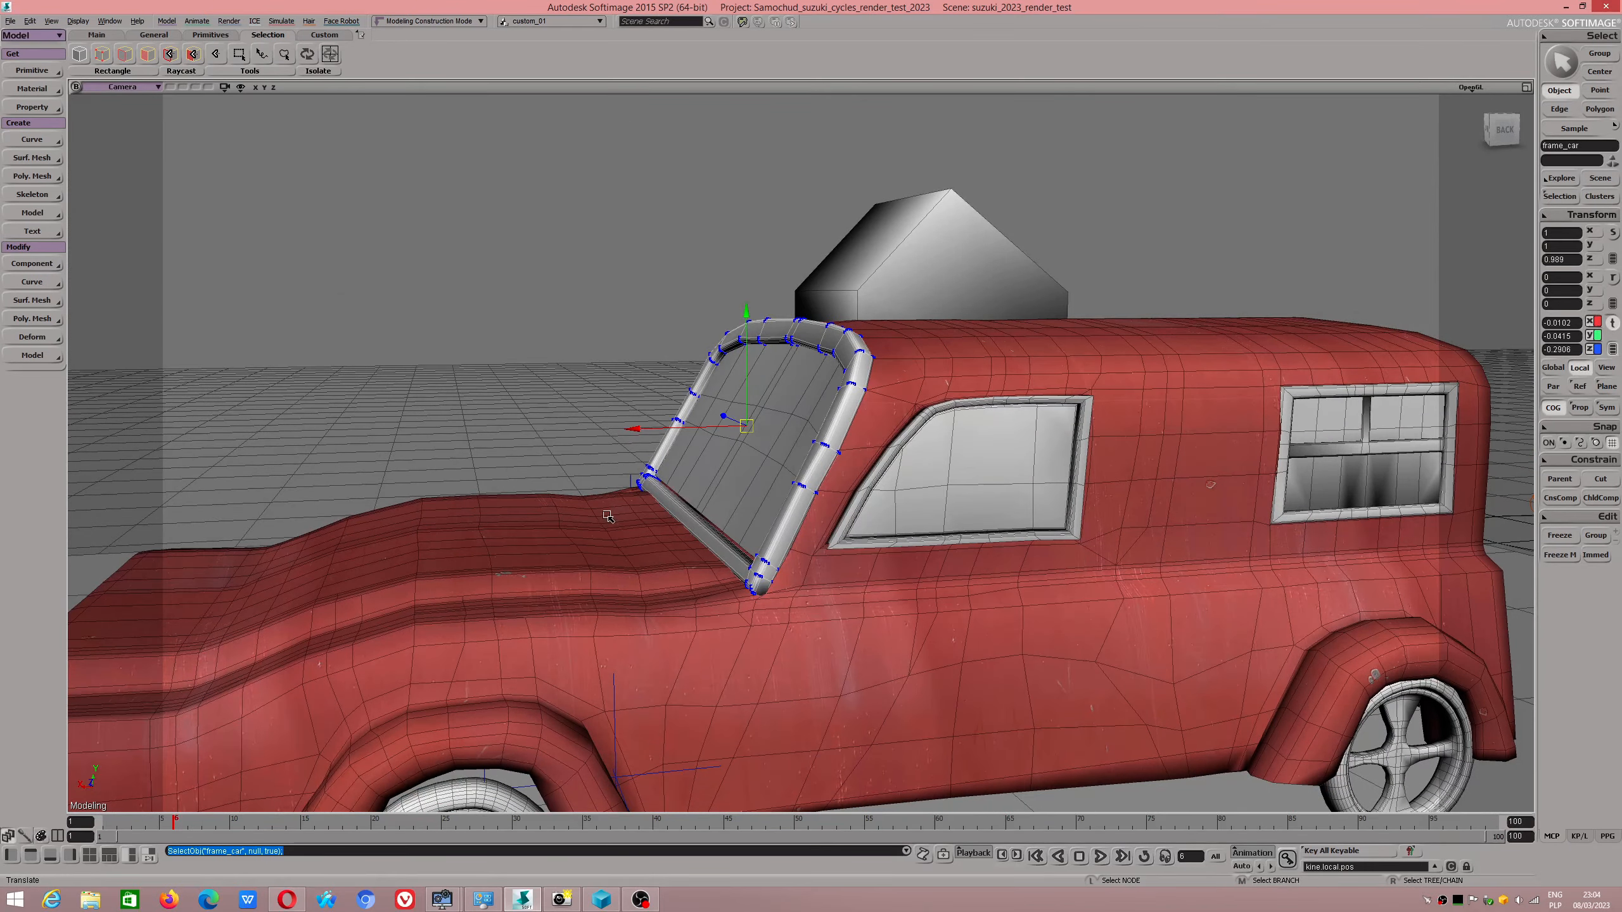
mouse_move(607, 516)
left_mouse_down("alt")
mouse_move(633, 538)
mouse_move(610, 499)
left_mouse_up("alt")
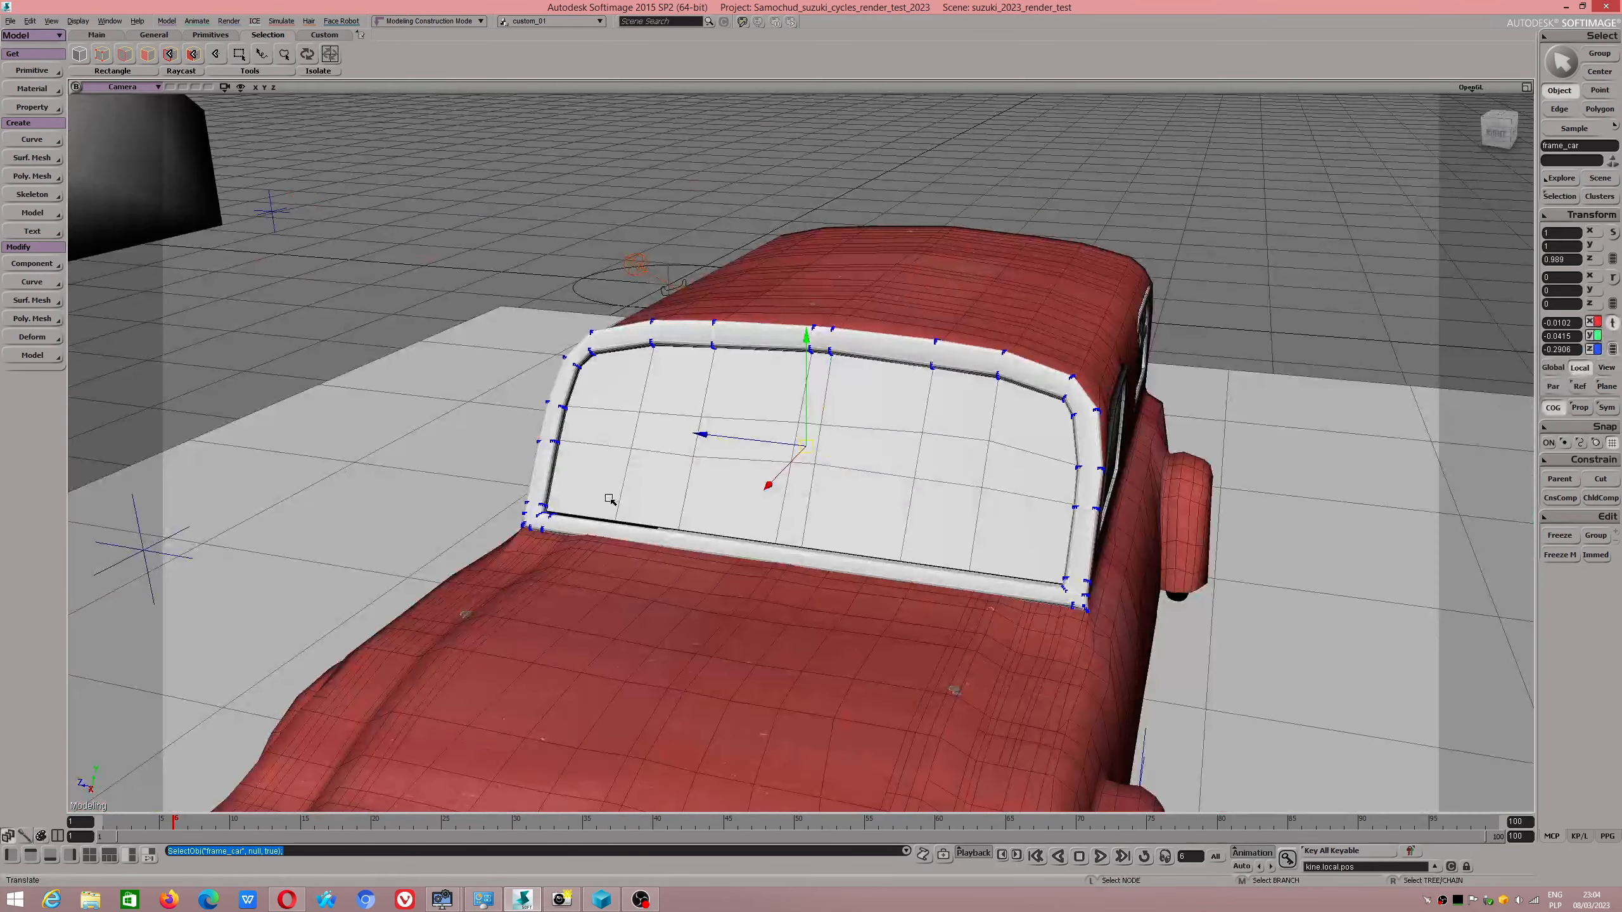
Isolate the windshield frame from the rest of the car and examine its upper-left corner up close.
left_click(310, 58)
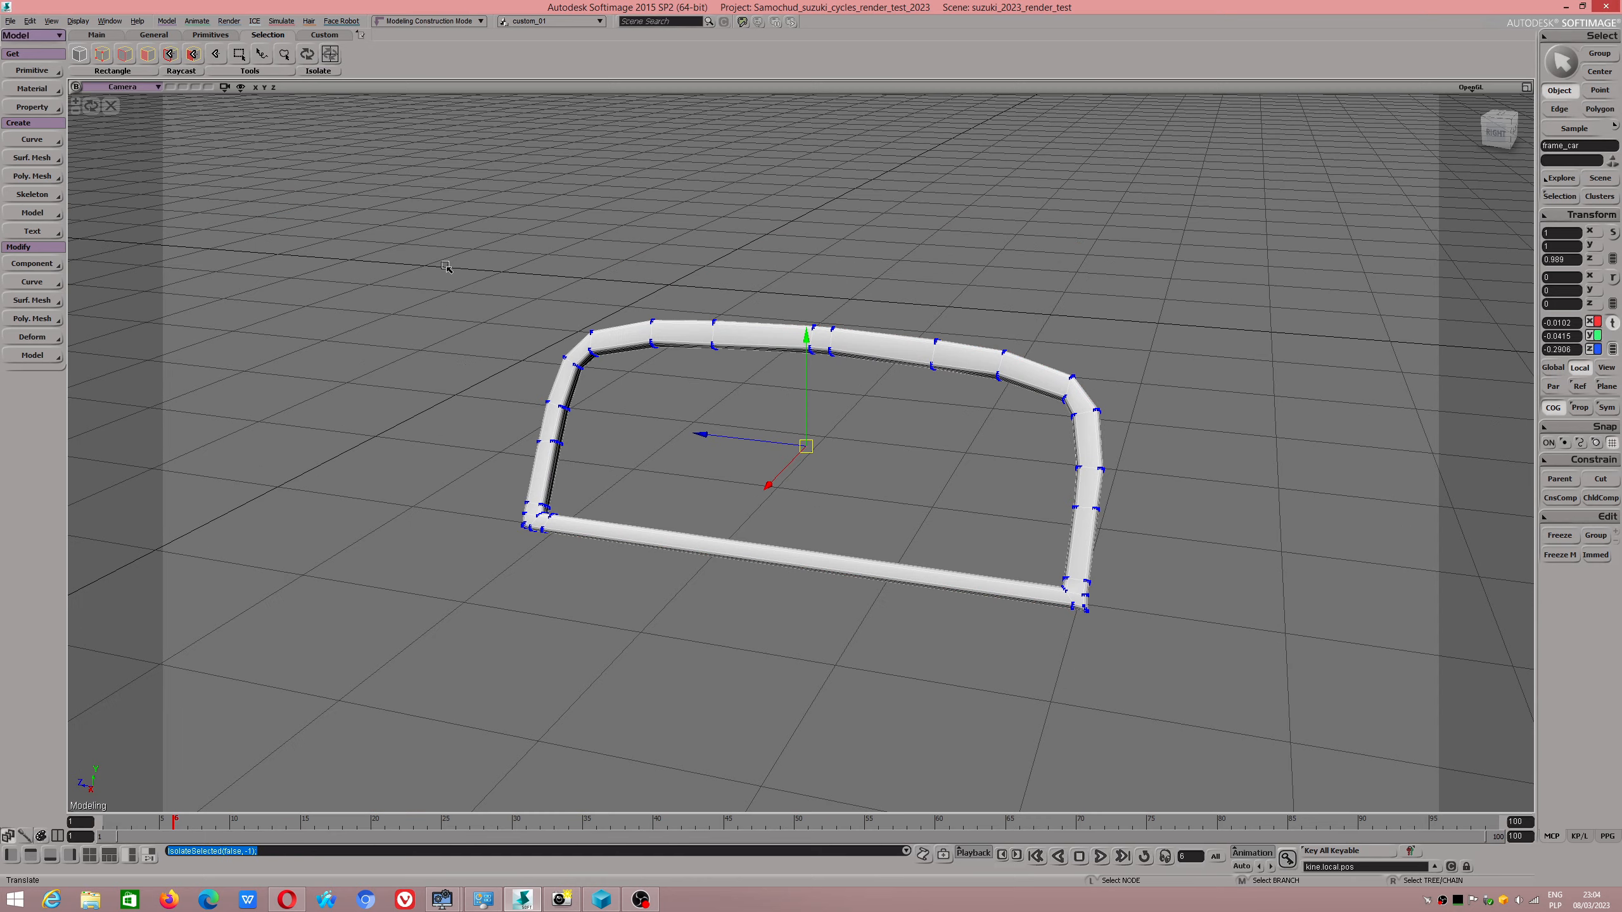
left_click_drag(377, 332, 543, 359, "alt")
right_click_drag(543, 359, 529, 456, "alt")
left_click_drag(529, 456, 381, 406, "alt")
middle_click_drag(382, 407, 629, 415, "alt")
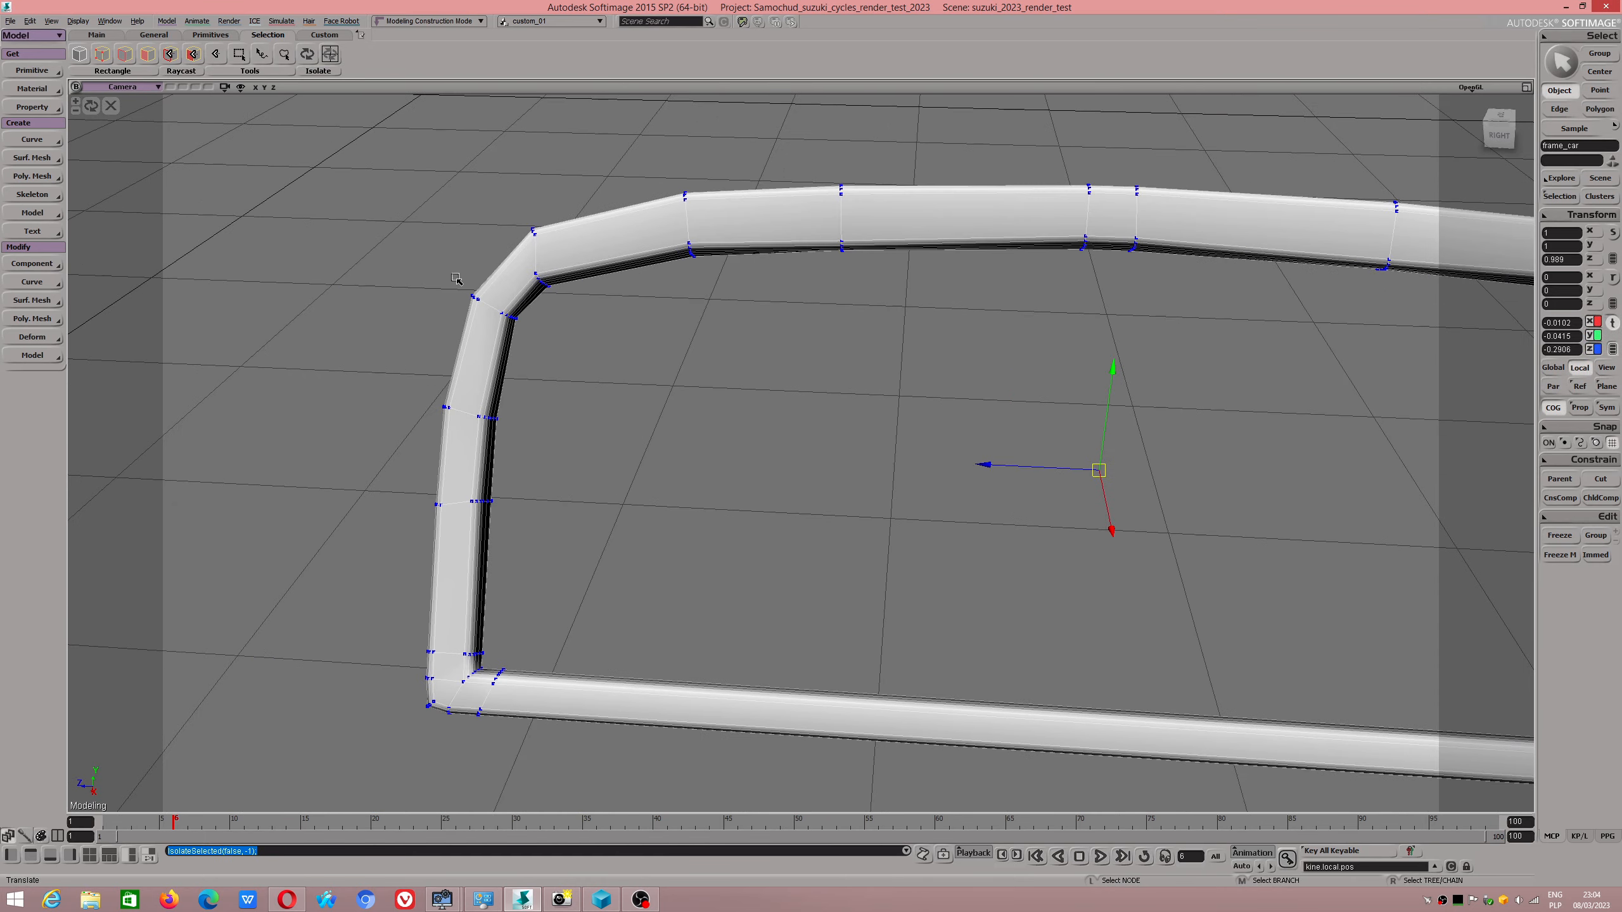
middle_click_drag(448, 274, 681, 391, "alt")
right_click_drag(680, 390, 764, 351, "alt")
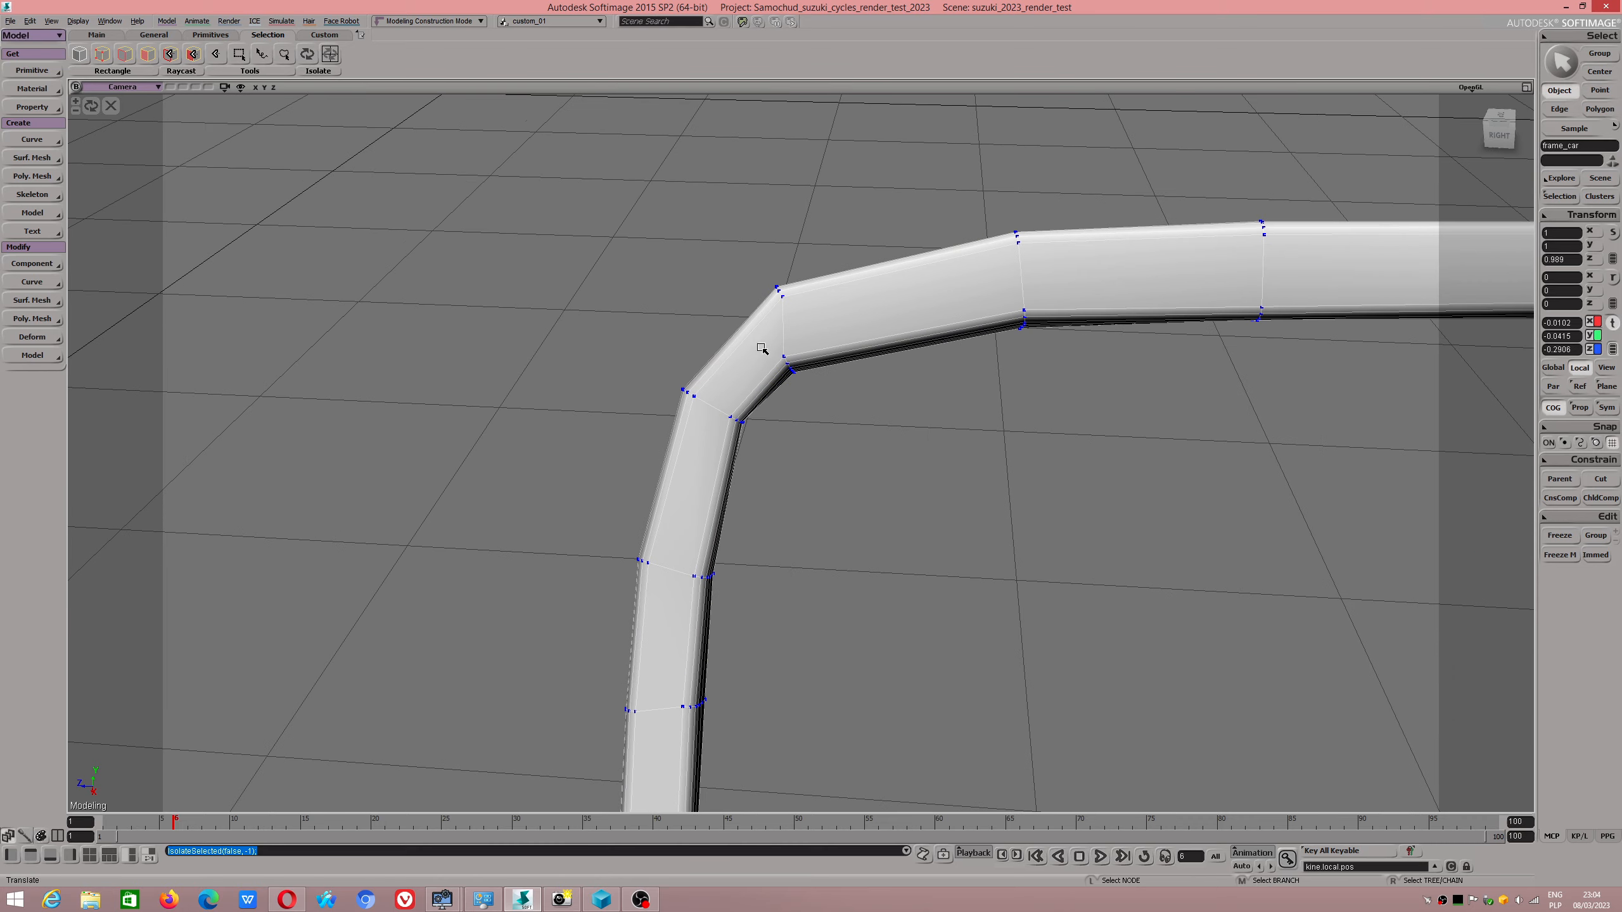
left_click_drag(764, 351, 742, 375, "alt")
right_click_drag(743, 375, 755, 418, "alt")
middle_click_drag(687, 376, 695, 393, "alt")
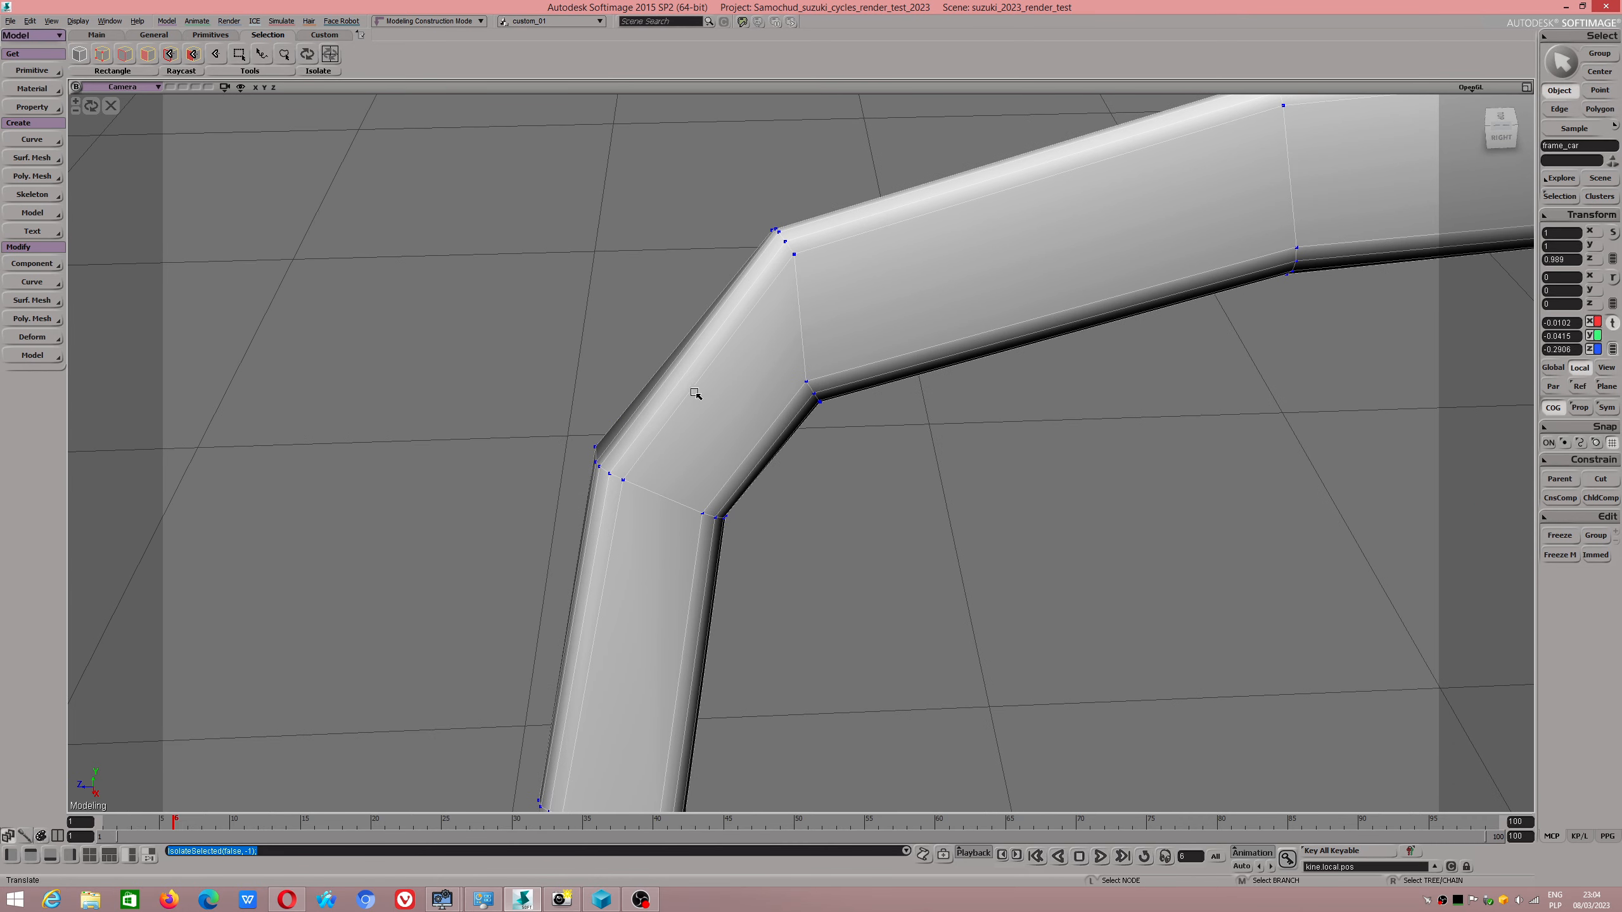
Detach the polygon mesh modelling commands into a floating window beside the frame.
key("e")
left_click(697, 394)
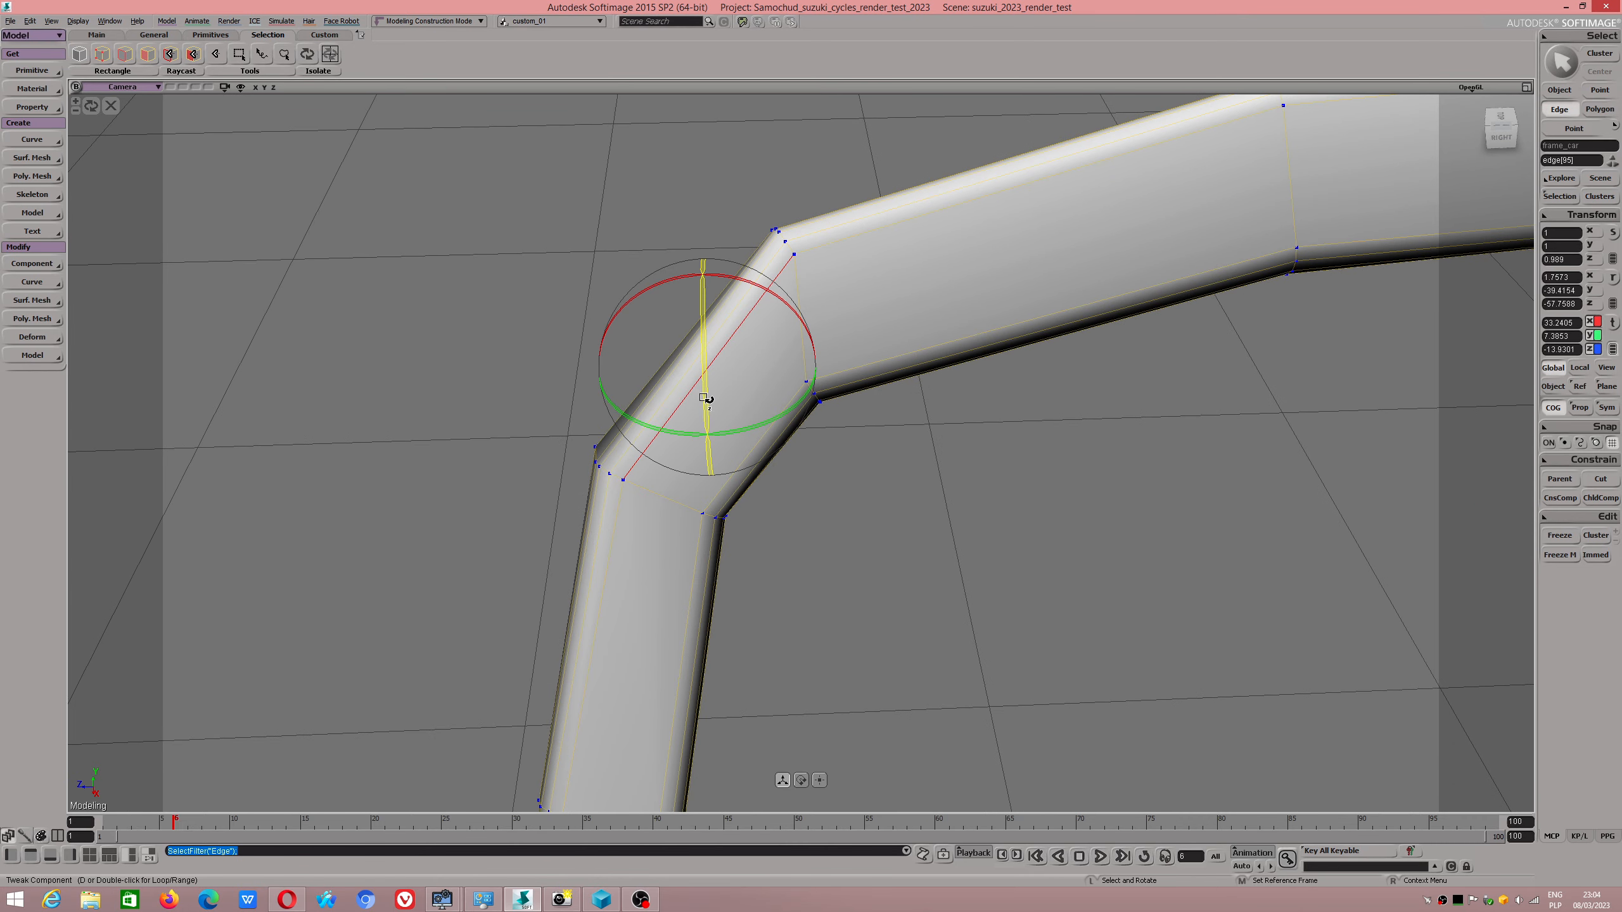
left_click(38, 321)
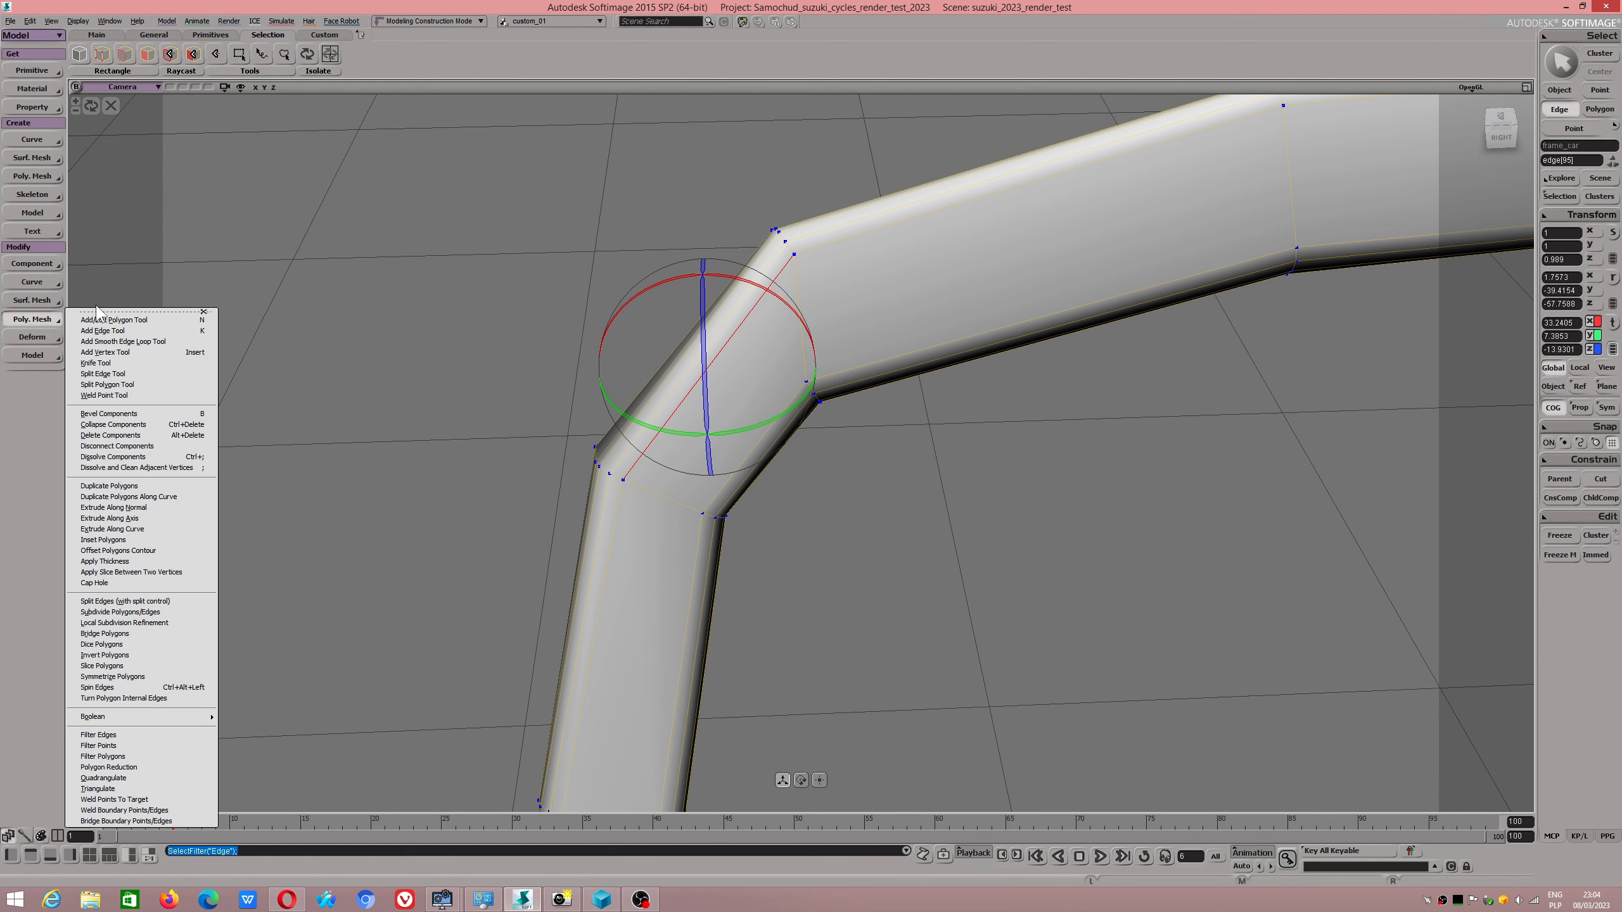
left_click(97, 306)
left_click(38, 319)
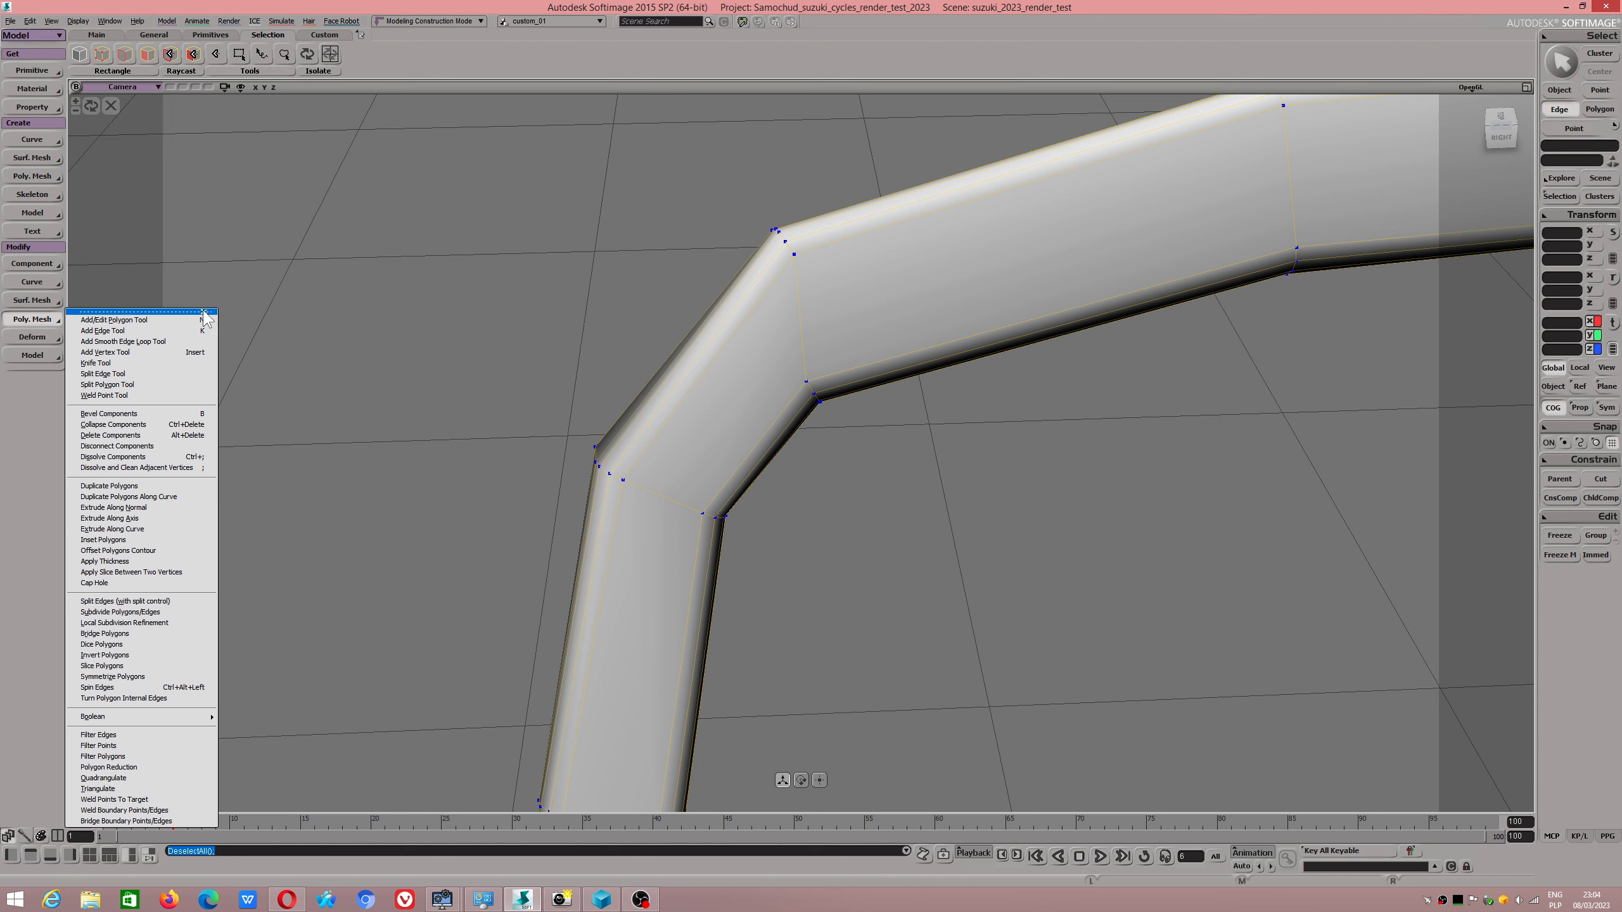
left_click(202, 312)
left_click_drag(152, 300, 227, 218)
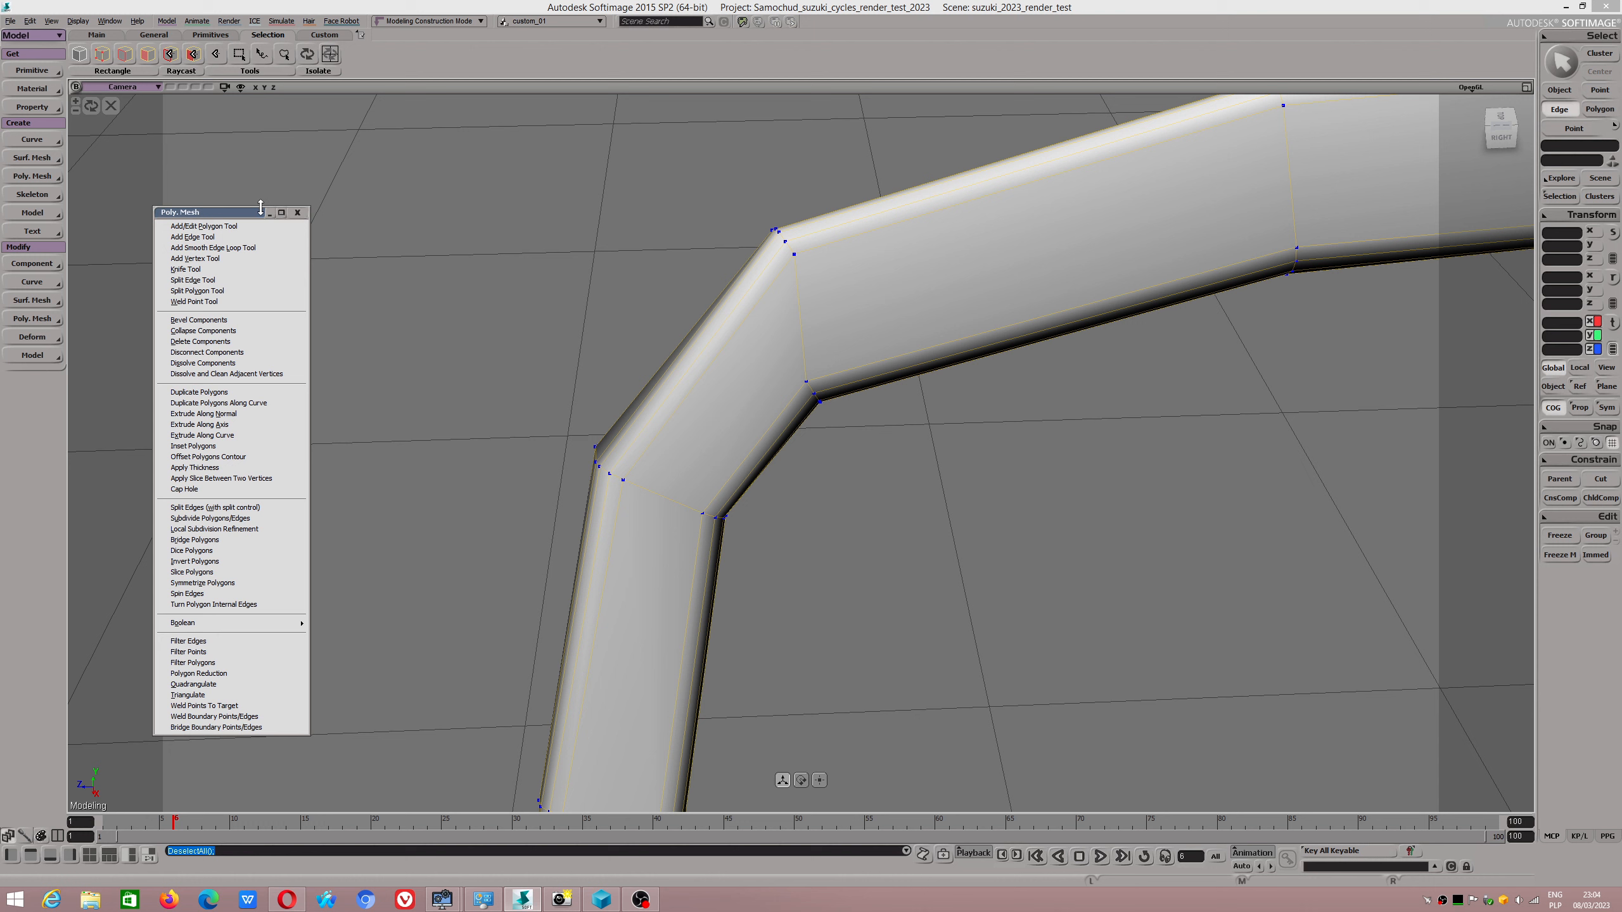
Add three smooth edge loops across the frame's upper-left corner to round it.
left_click(233, 248)
left_click(676, 376)
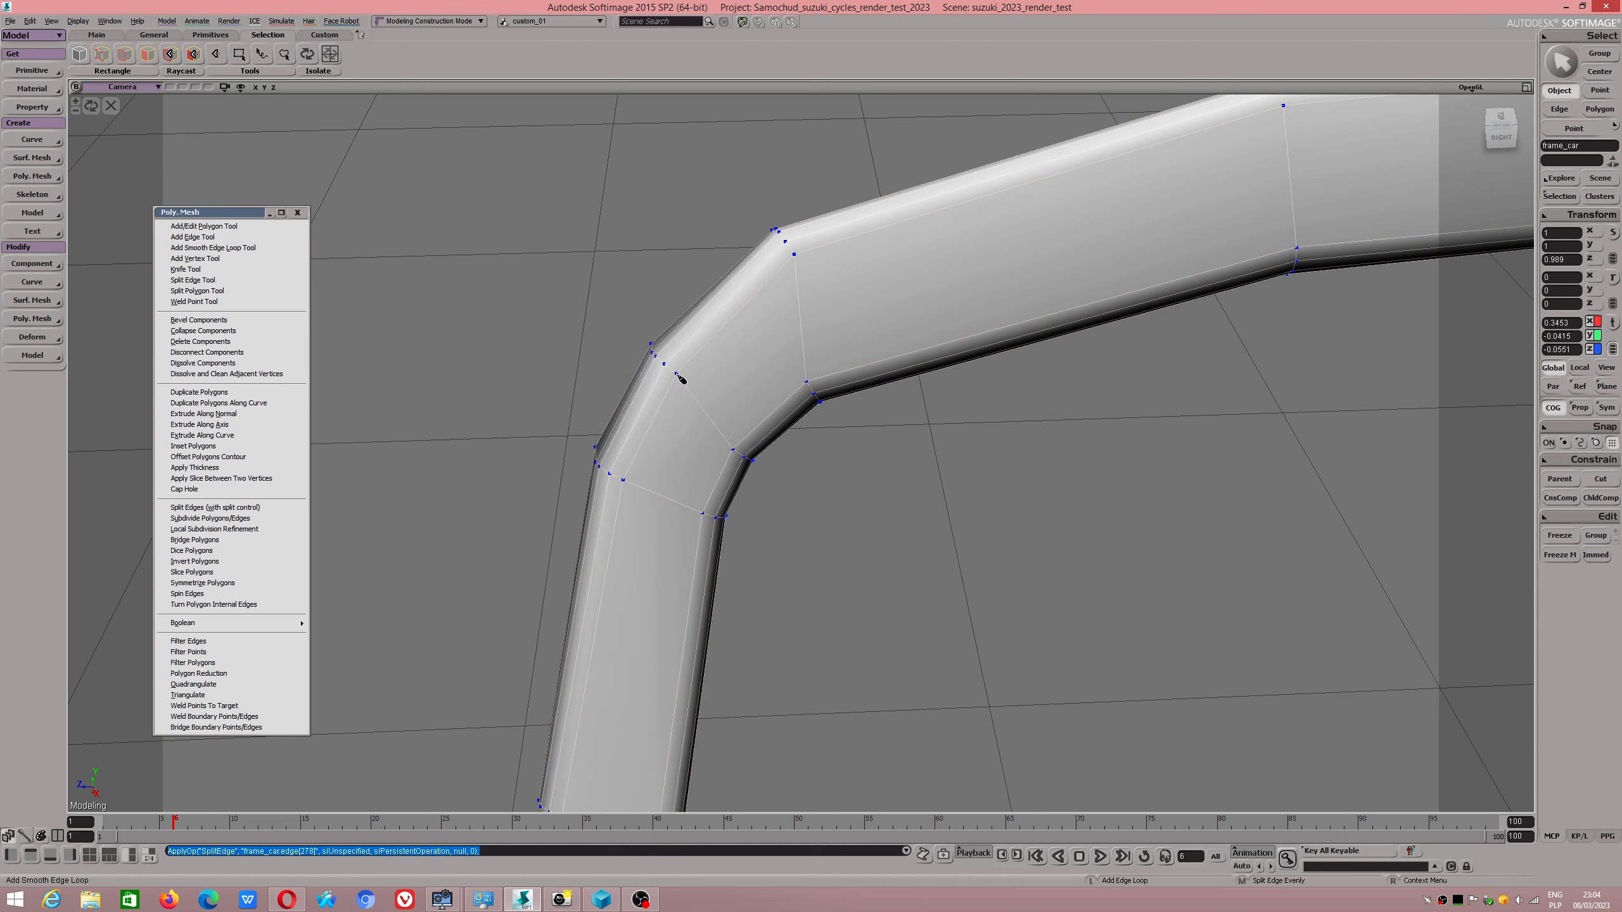
left_click(733, 333)
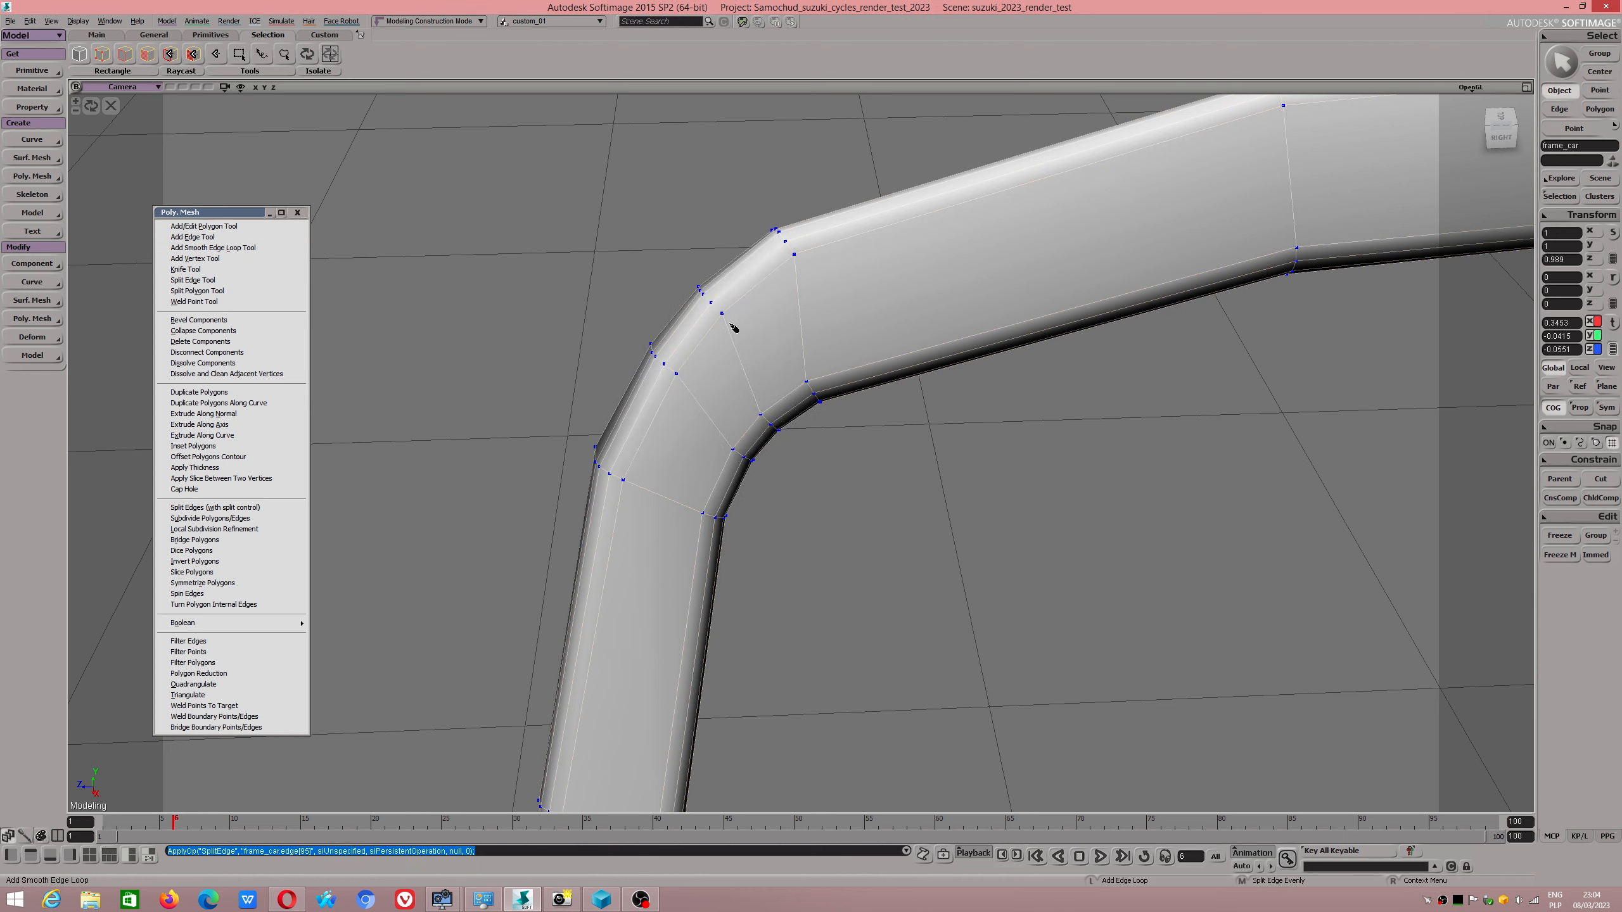
left_click(721, 479)
Add two smooth edge loops across the frame's left upright just below the rounded corner.
scroll(722, 481, "down", 5)
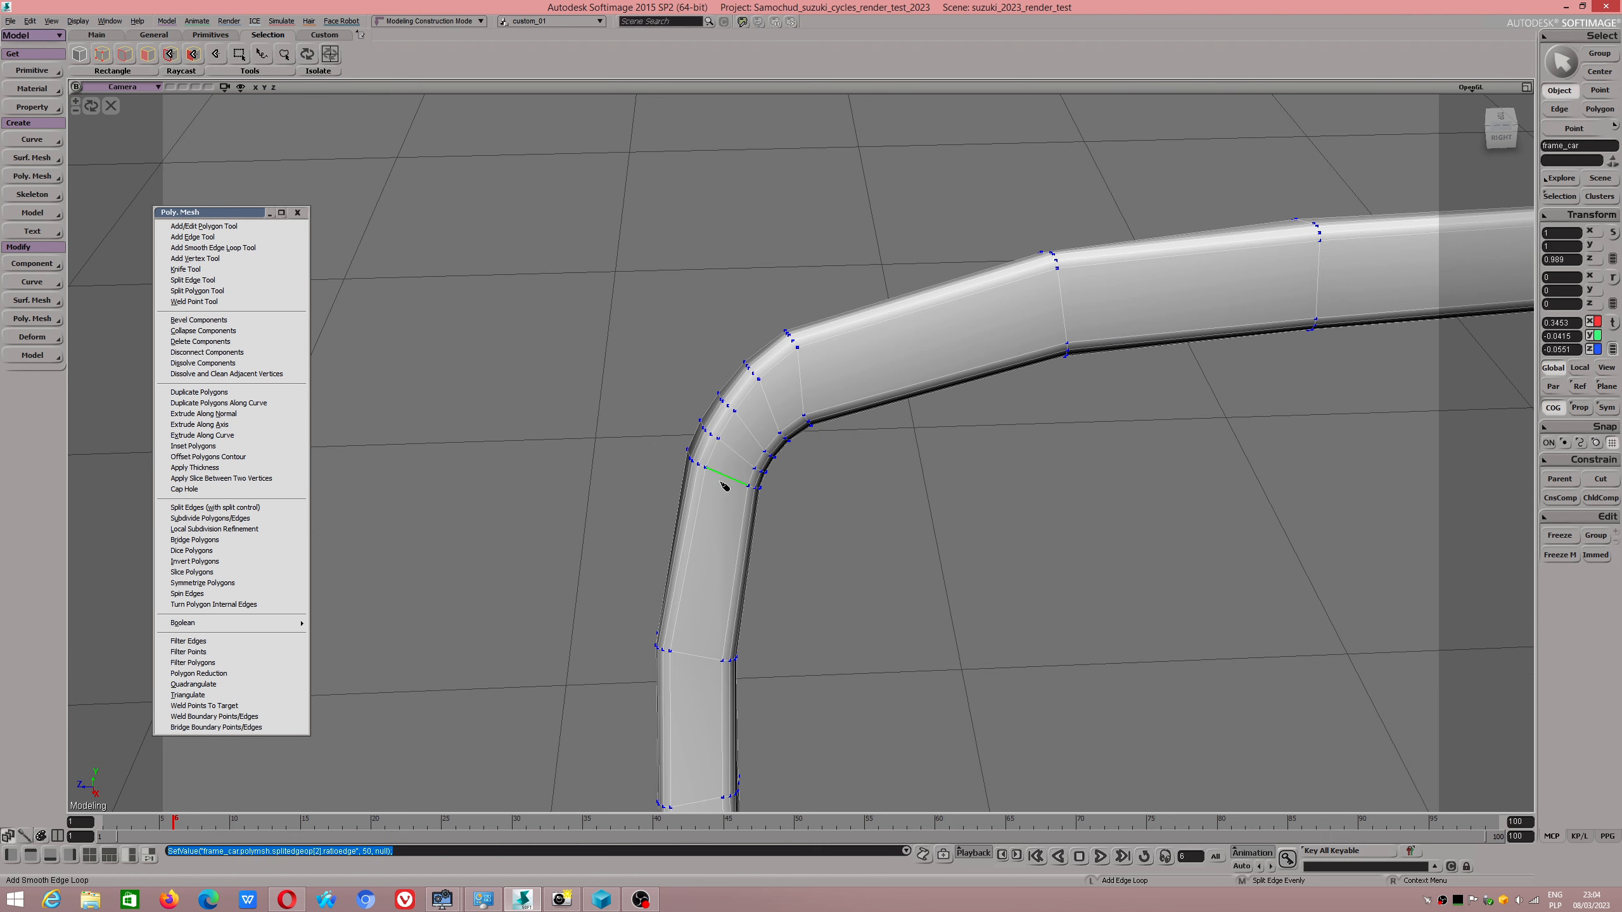
right_click_drag(723, 482, 732, 488)
left_click(733, 501)
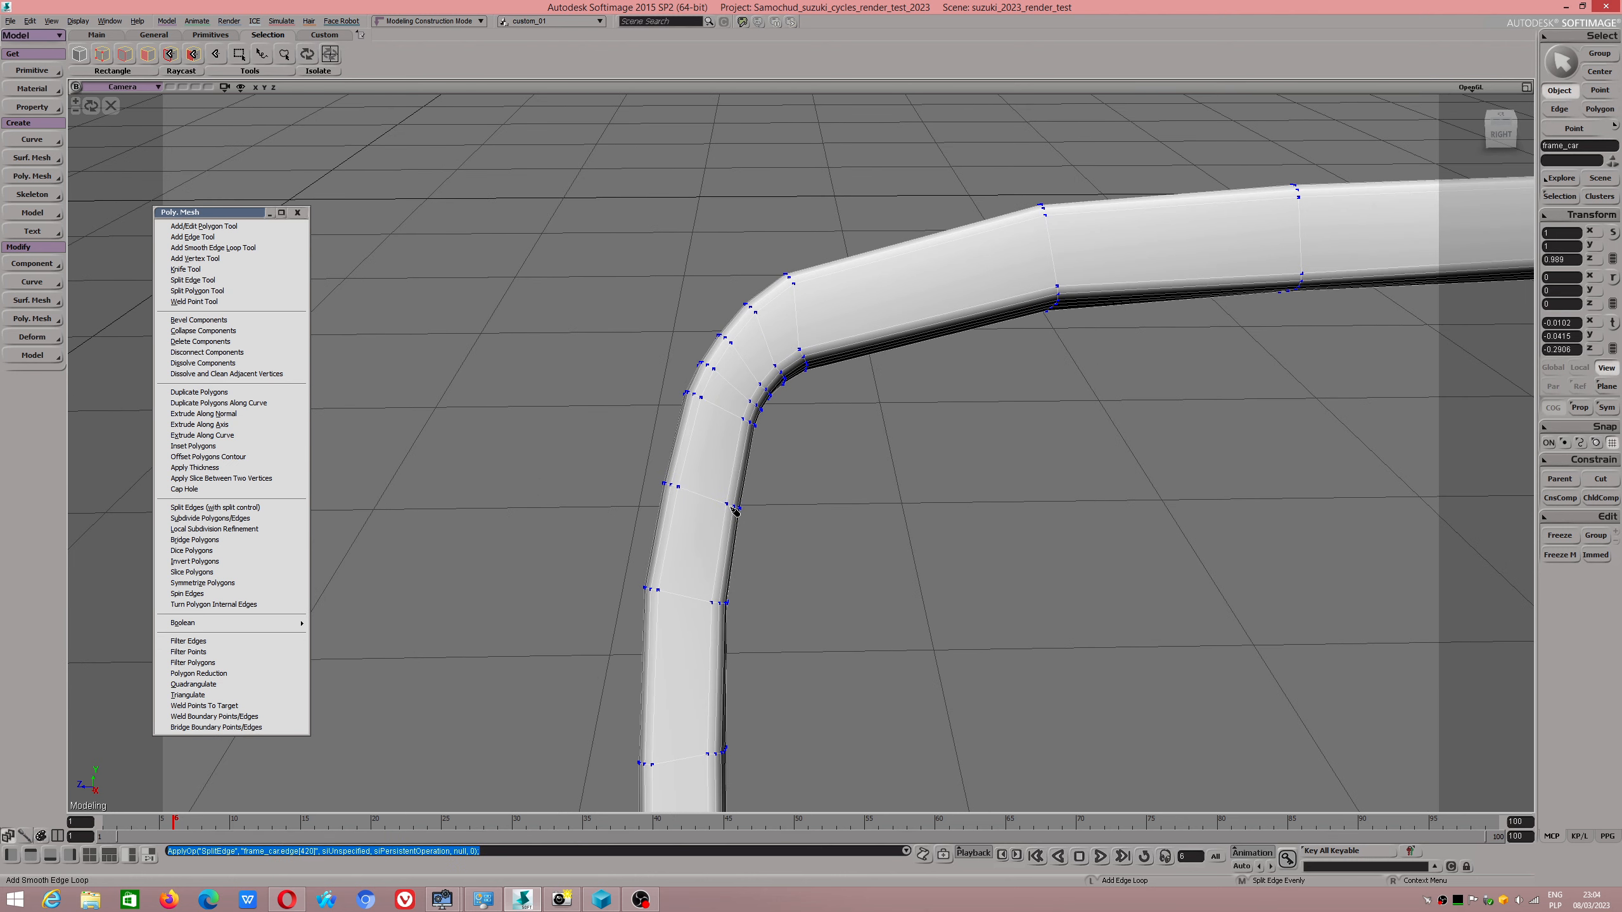
left_click(727, 548)
Add three smooth edge loops along the left part of the frame's top bar.
scroll(750, 462, "down", 5)
left_click_drag(1003, 409, 812, 442)
left_click(692, 421)
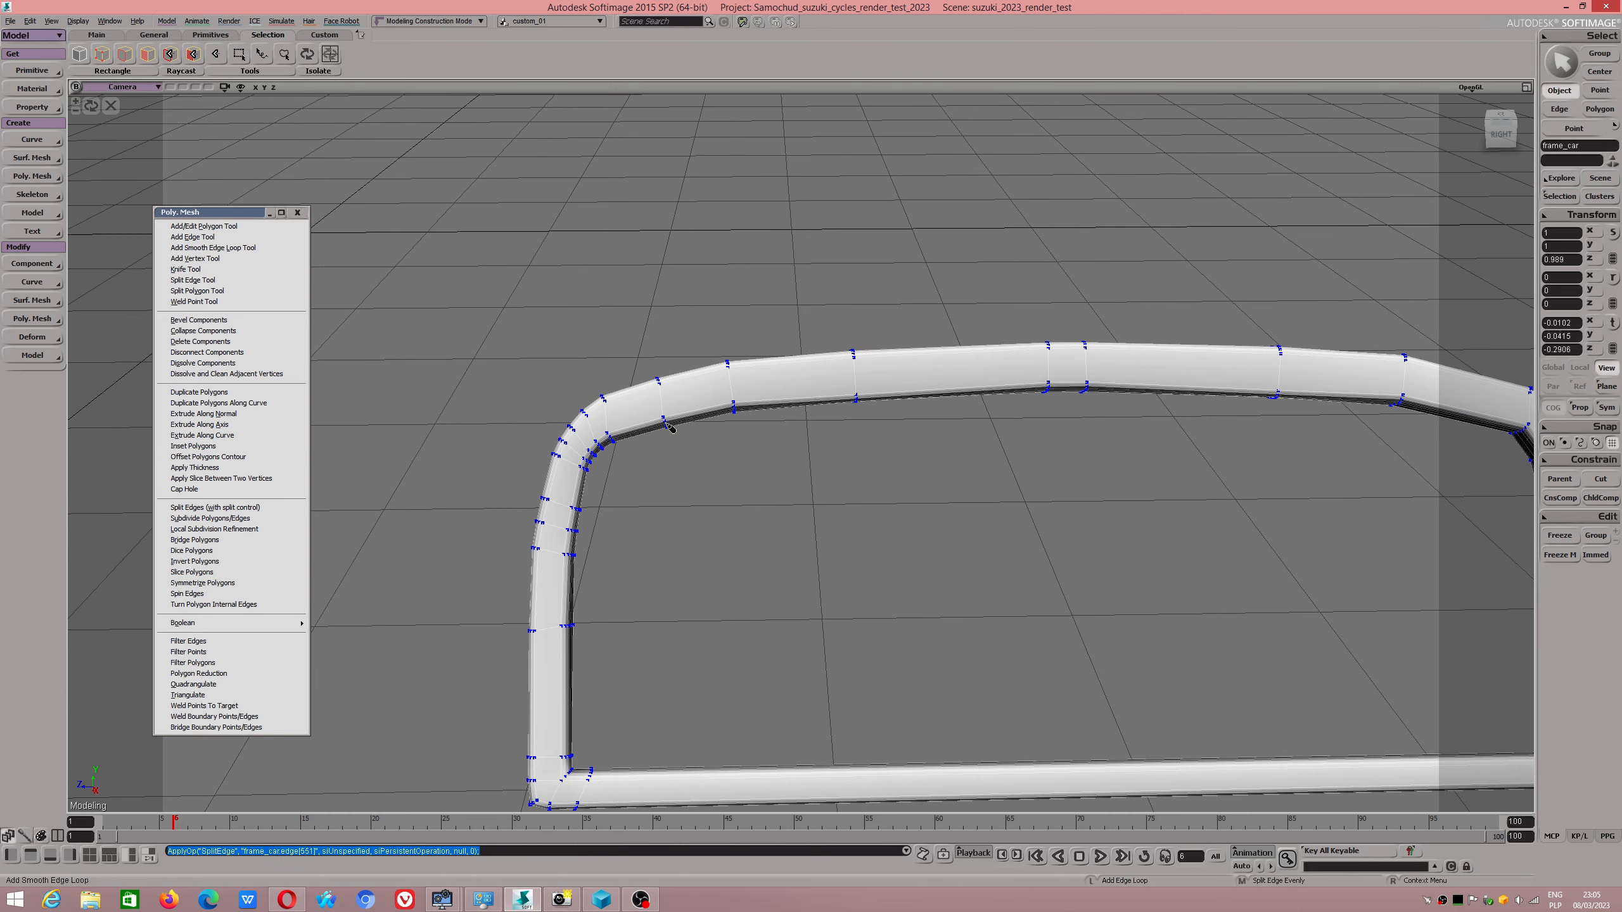
left_click(699, 414)
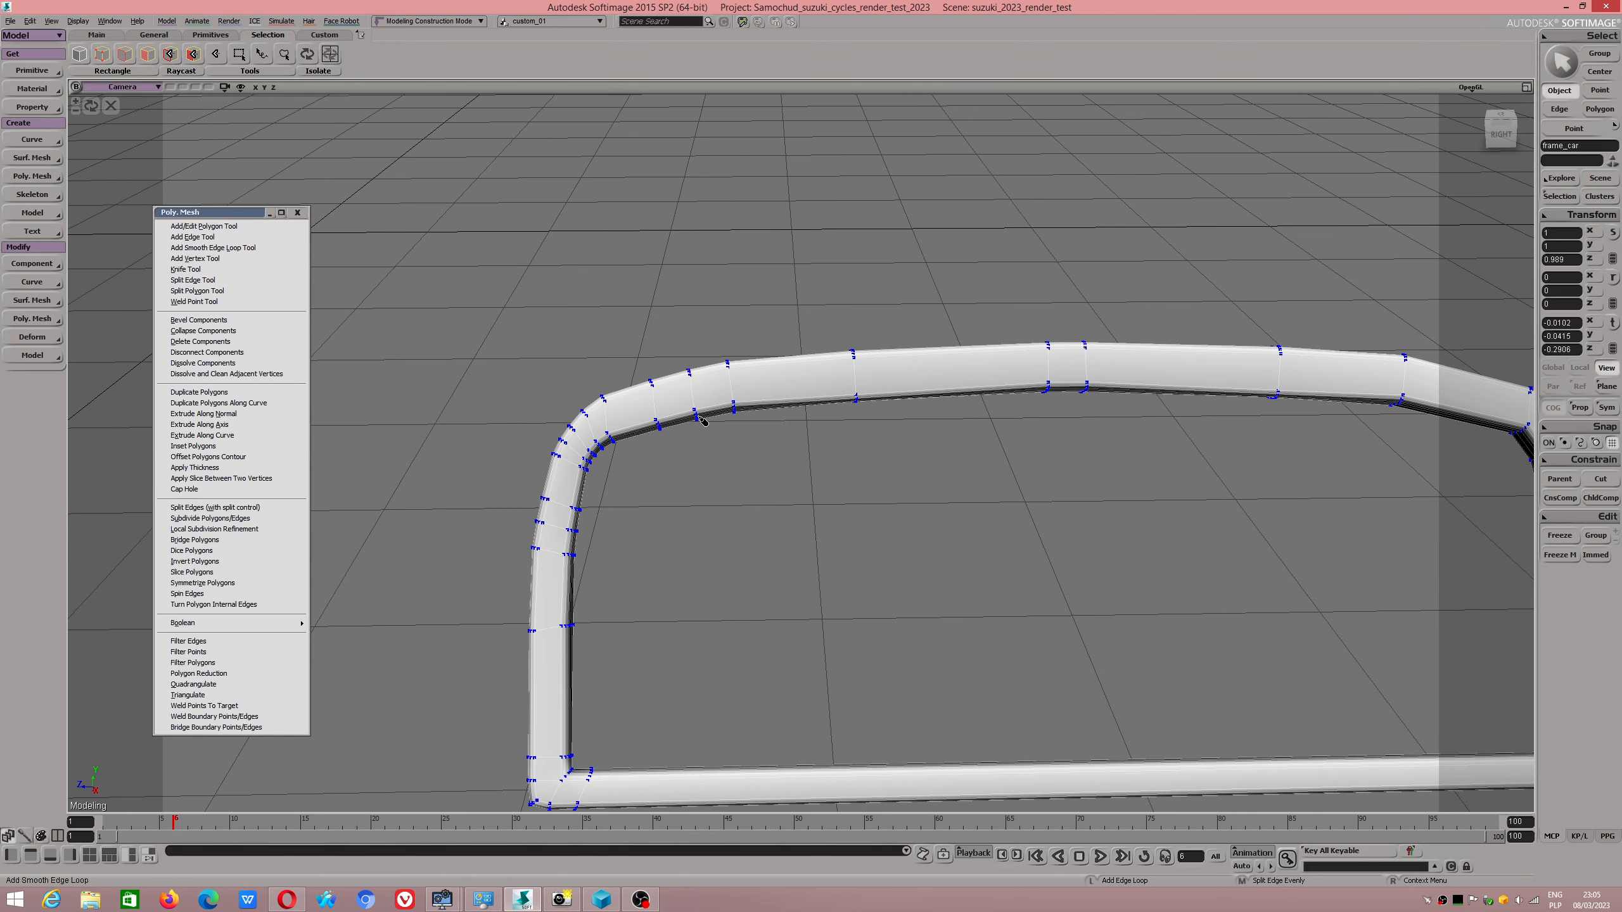
left_click(793, 403)
Add smooth edge loops at the frame's upper-right corner, two across the bend and two on the adjoining top bar.
left_click_drag(1189, 515, 674, 498)
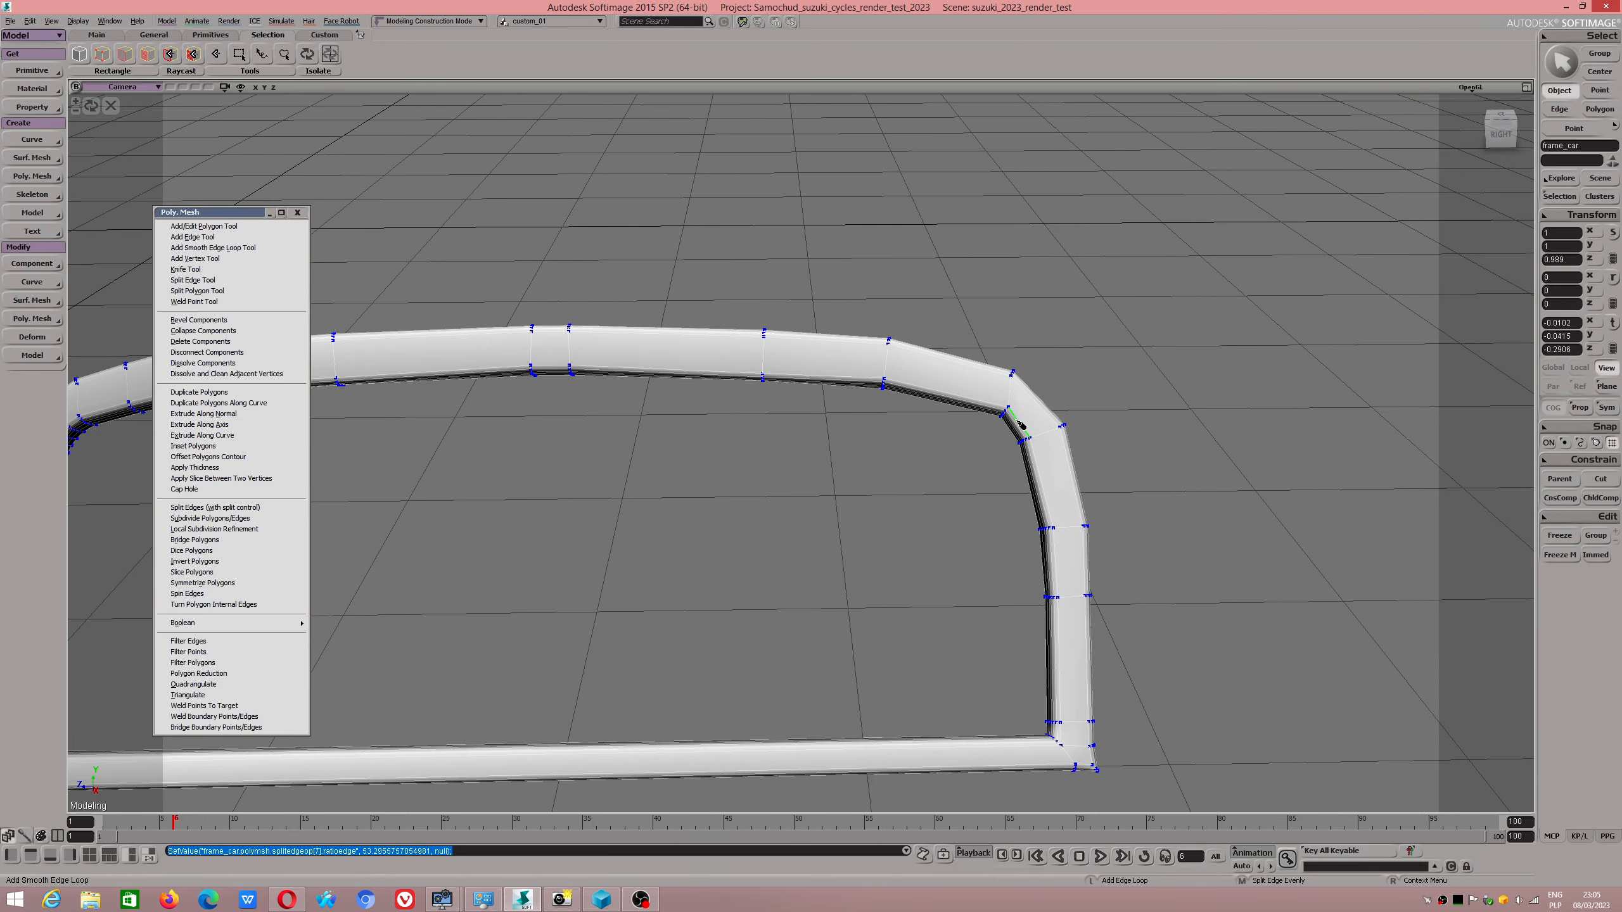
left_click(1022, 426)
left_click(1028, 428)
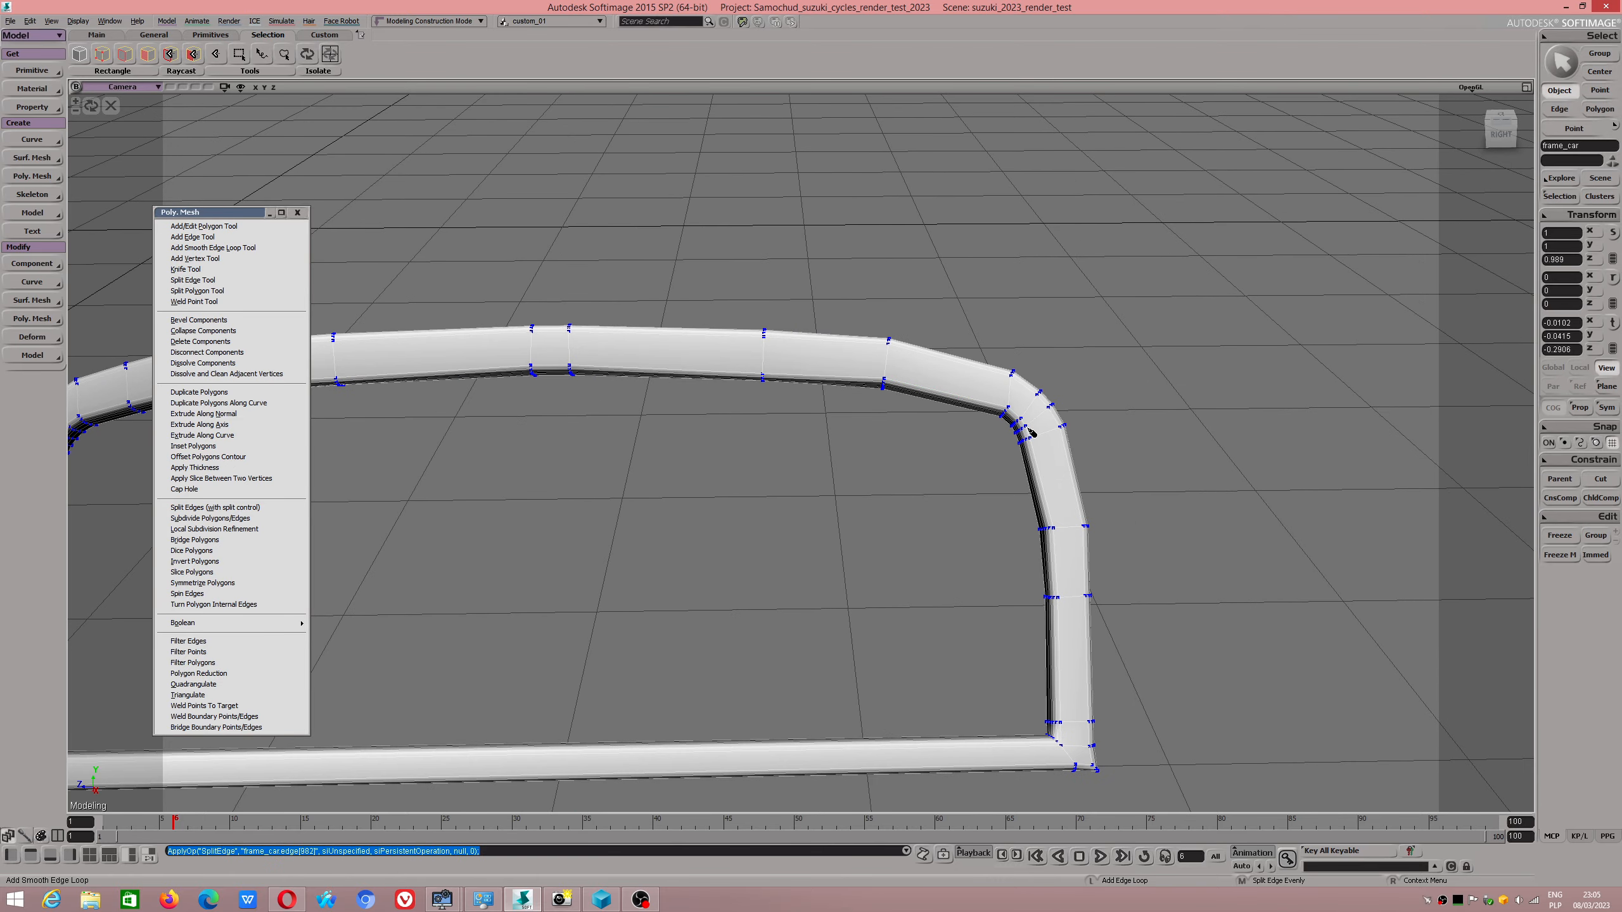
left_click_drag(1030, 433, 939, 391)
left_click(974, 400)
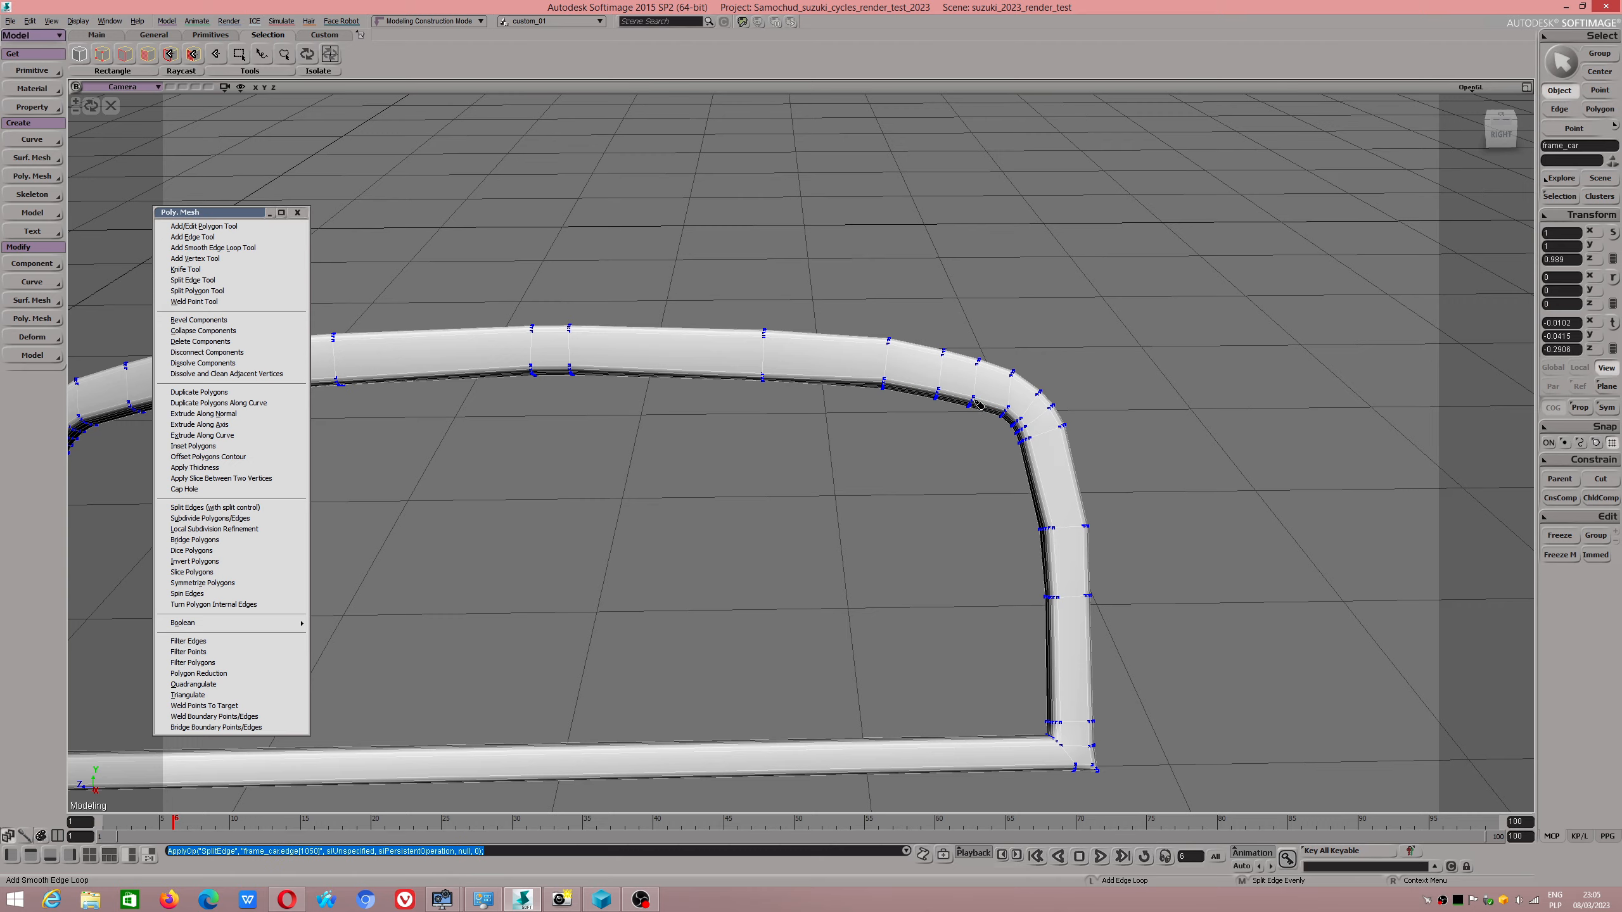
Add a smooth edge loop on the upper part of the right upright and one on the bottom bar near each lower corner.
middle_click(1044, 488)
mouse_move(1065, 593)
left_mouse_down("alt")
mouse_move(1056, 628)
mouse_move(1052, 591)
left_mouse_up("alt")
left_click(1015, 737)
middle_click_drag(891, 678, 1003, 645, "alt")
left_click(688, 560)
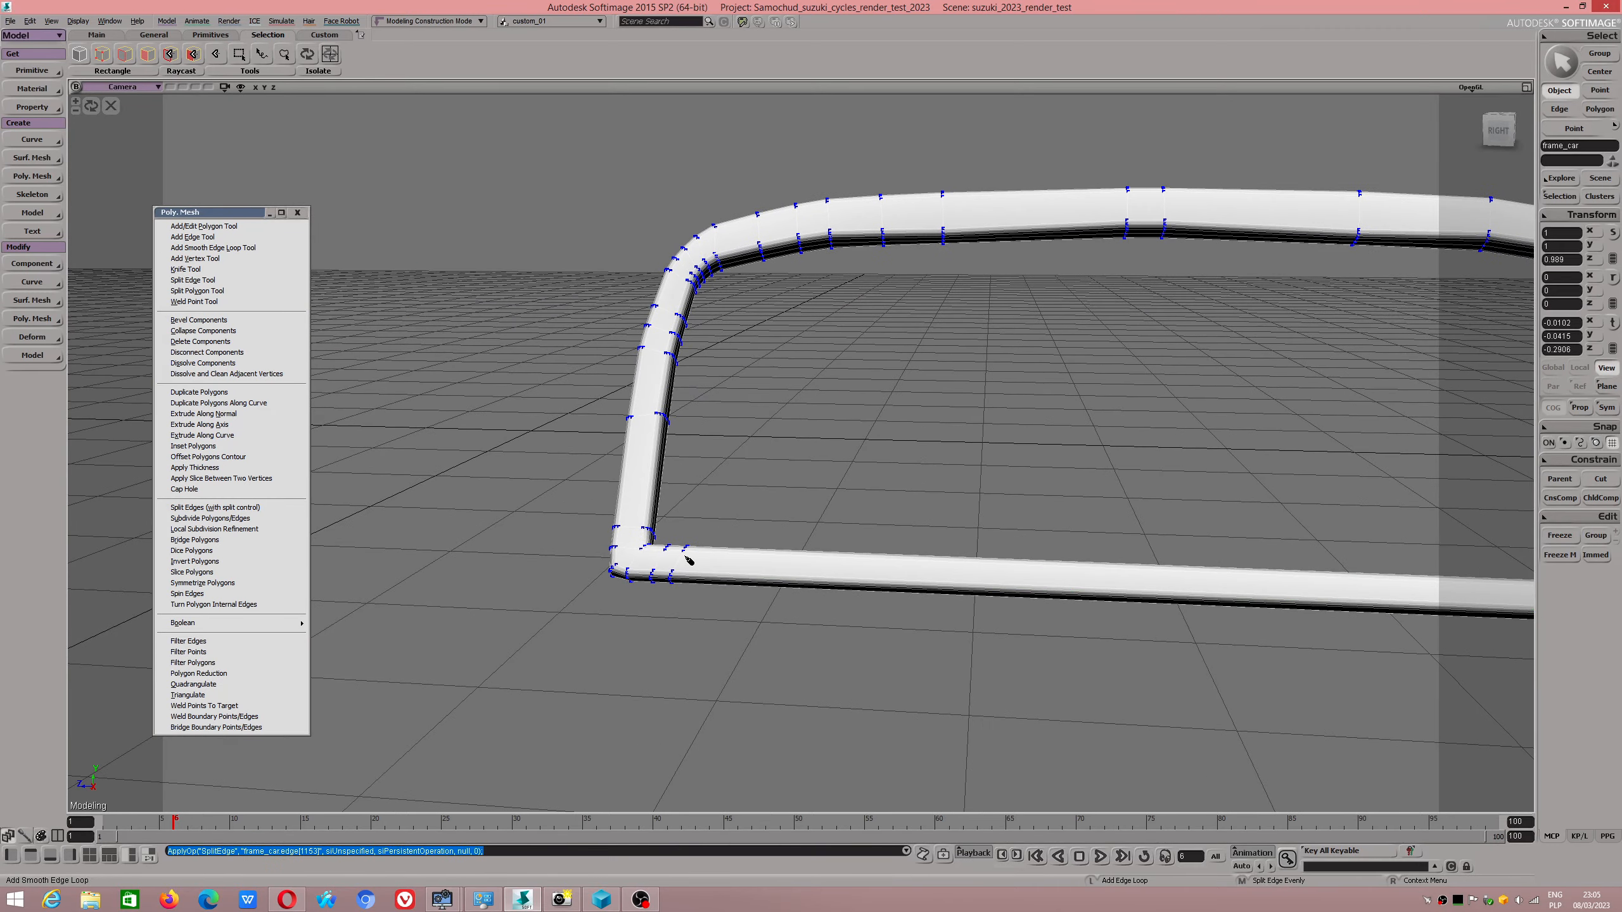
Add a smooth edge loop across the right upright just above the frame's lower corner.
left_click_drag(767, 377, 841, 392, "alt")
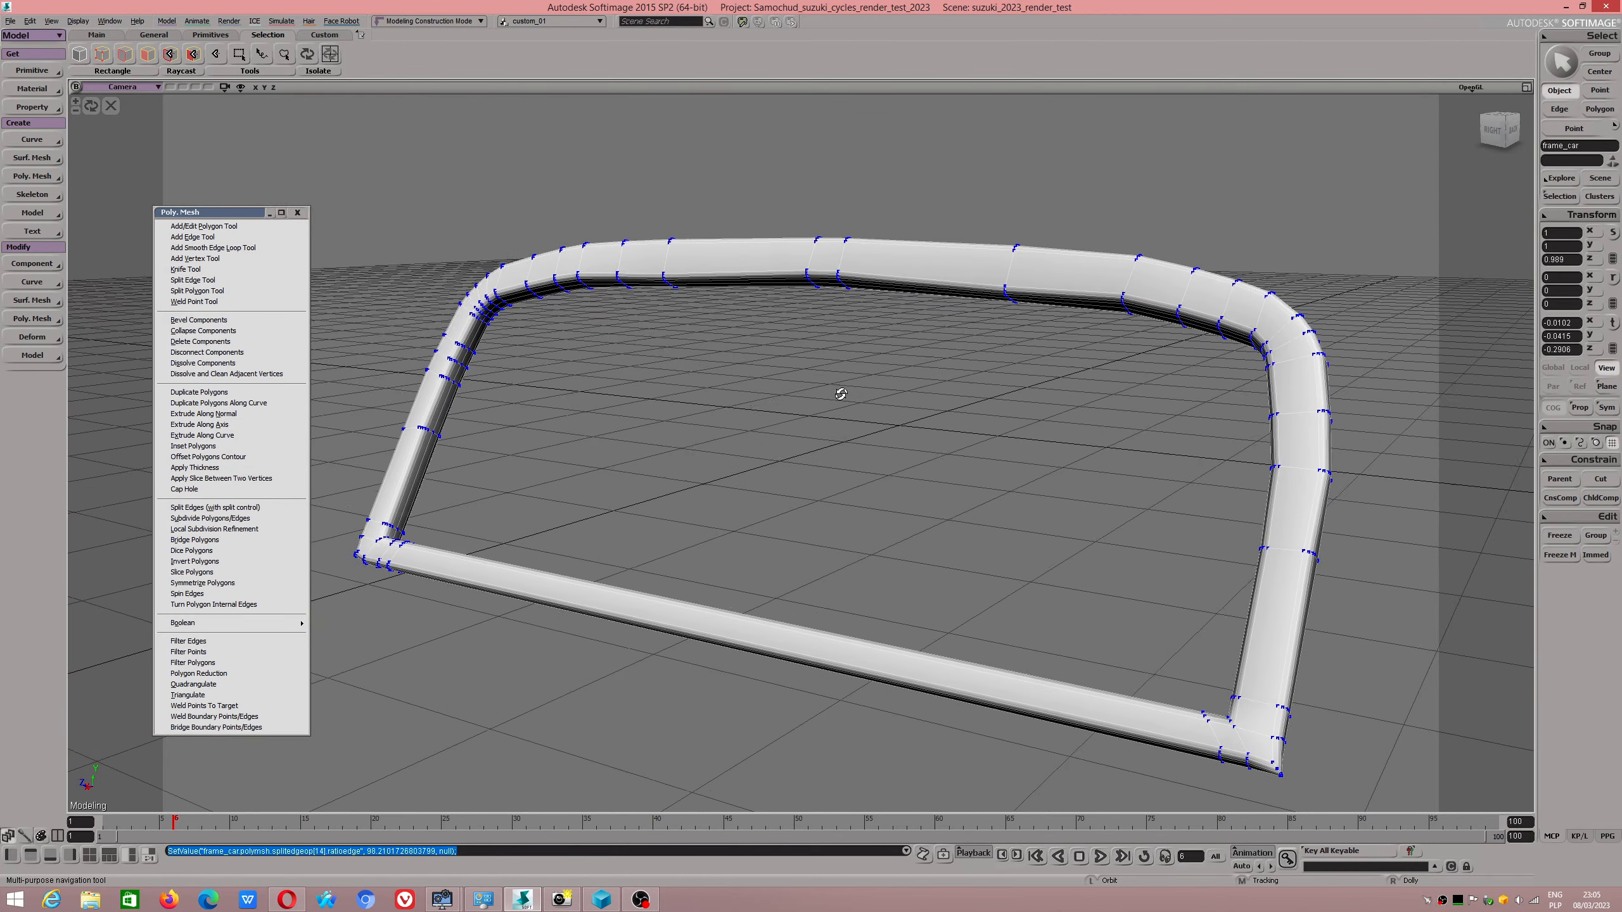
middle_click_drag(1151, 623, 868, 450, "alt")
scroll(992, 599, "up", 4)
left_click_drag(1082, 648, 1063, 630, "alt")
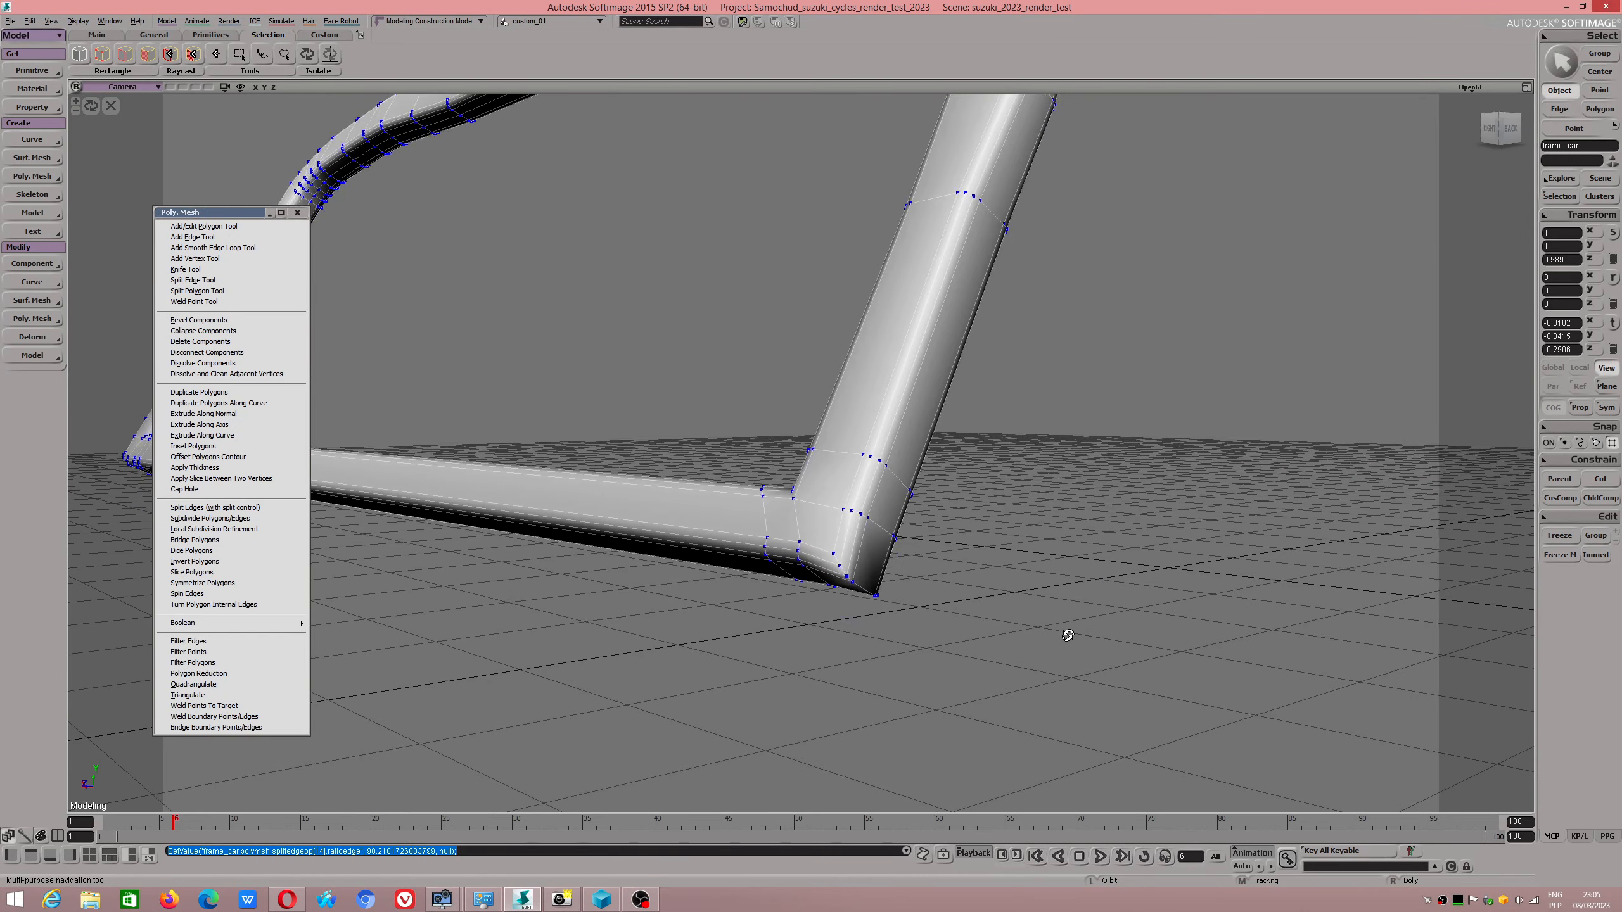
scroll(815, 574, "up", 4)
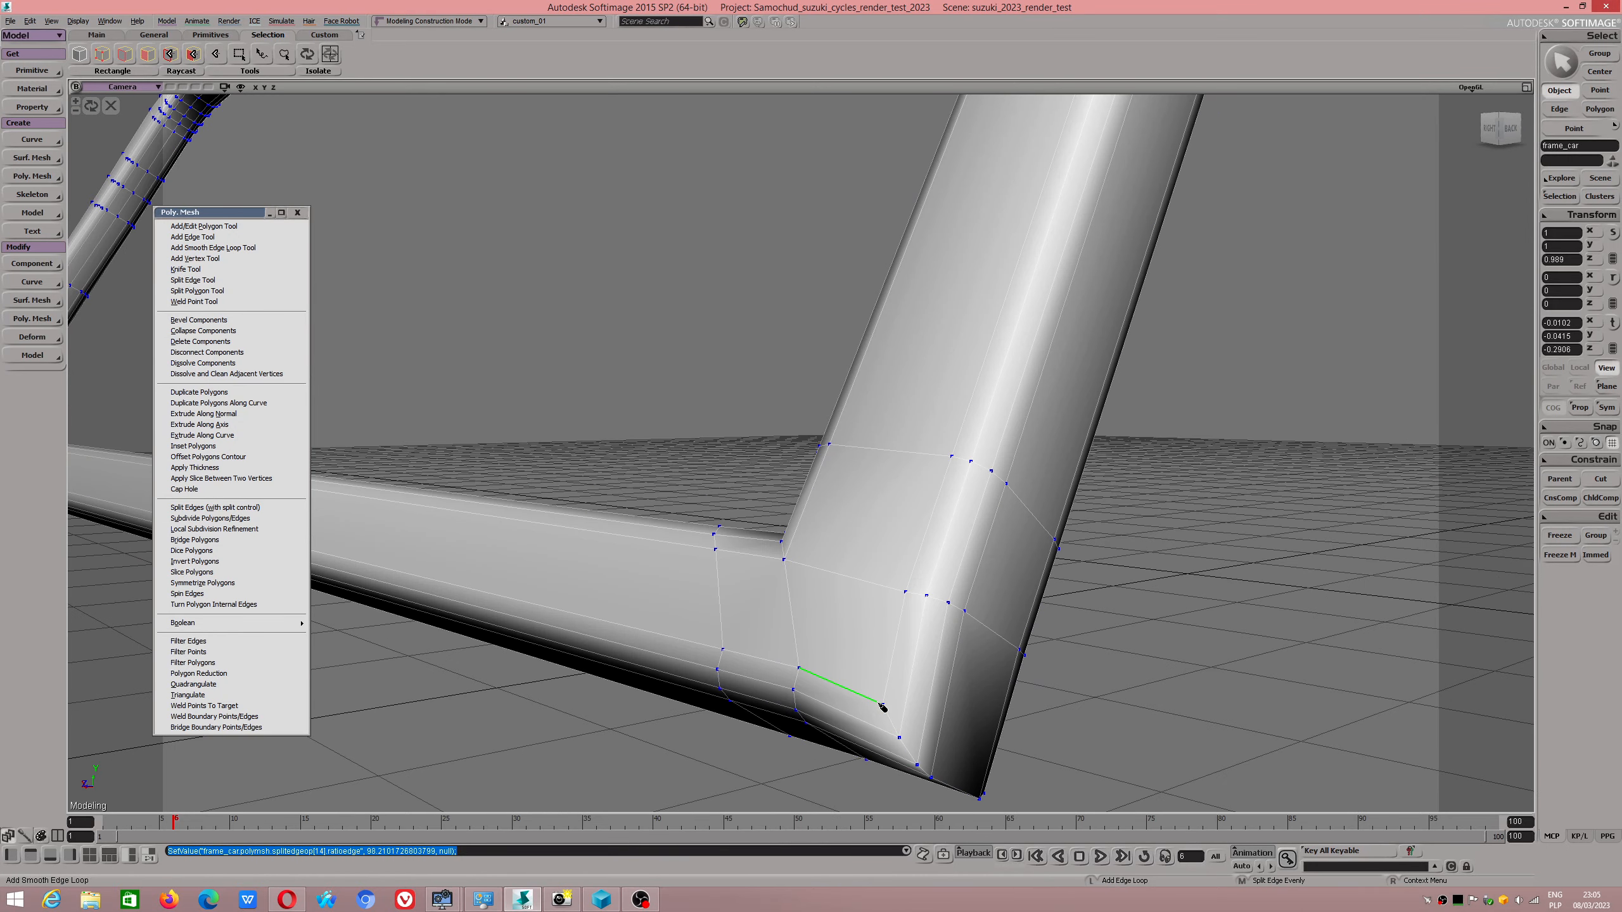
left_click_drag(878, 704, 862, 671, "alt")
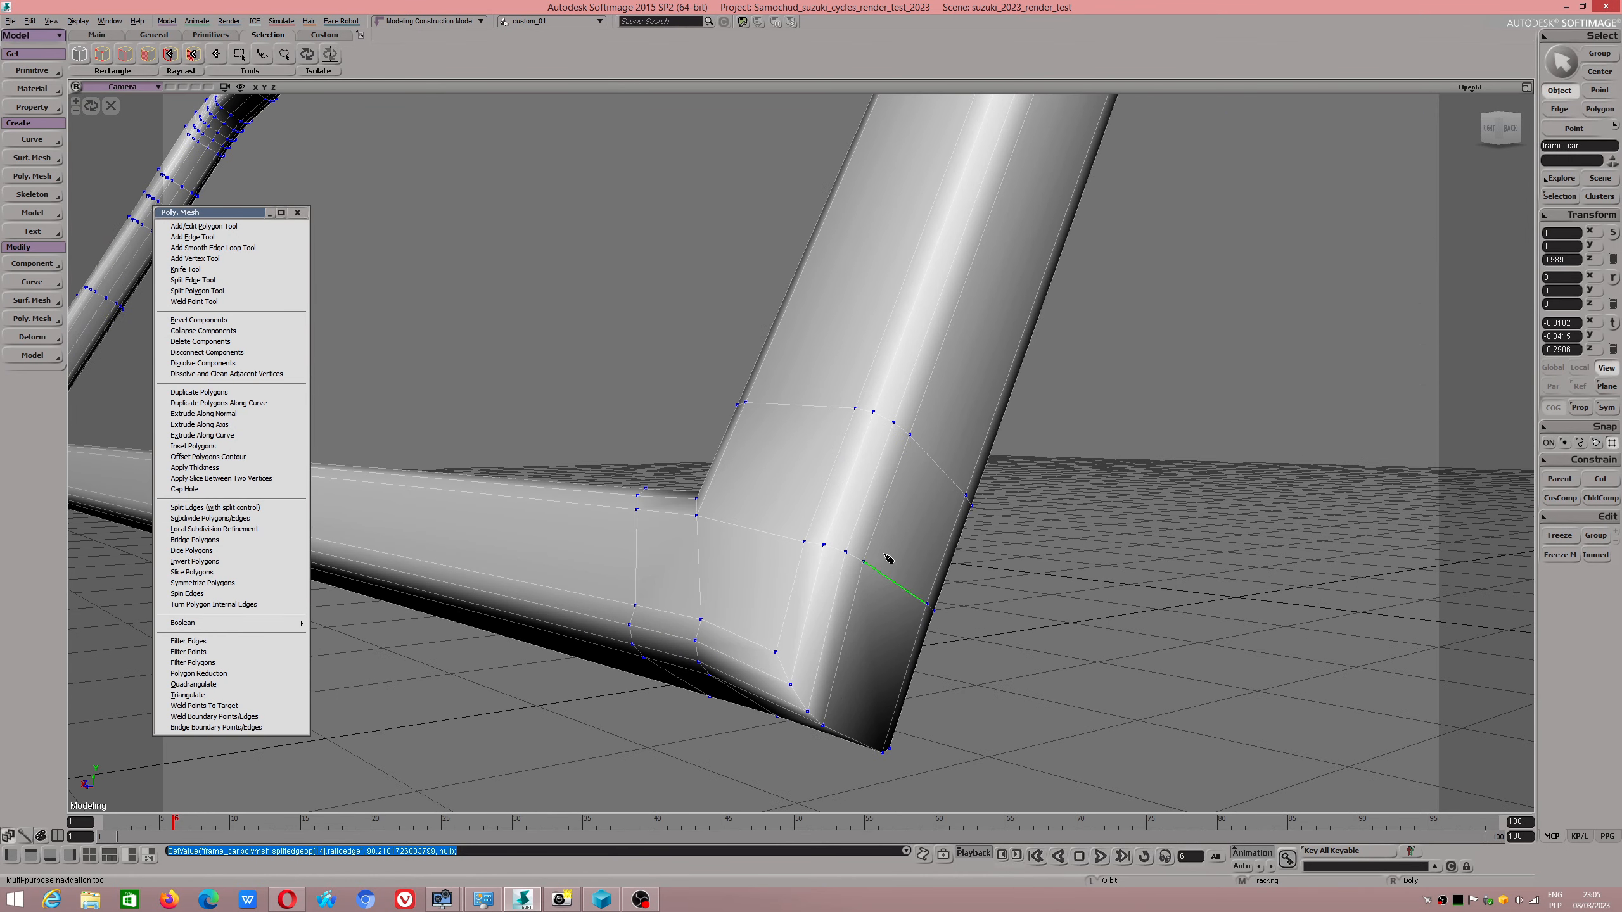
left_click(718, 477)
left_click_drag(710, 487, 744, 537)
Examine the edge loops around the whole frame from both sides and at the lower corners.
scroll(717, 492, "down", 3)
scroll(744, 537, "down", 3)
middle_click_drag(696, 459, 785, 507, "alt")
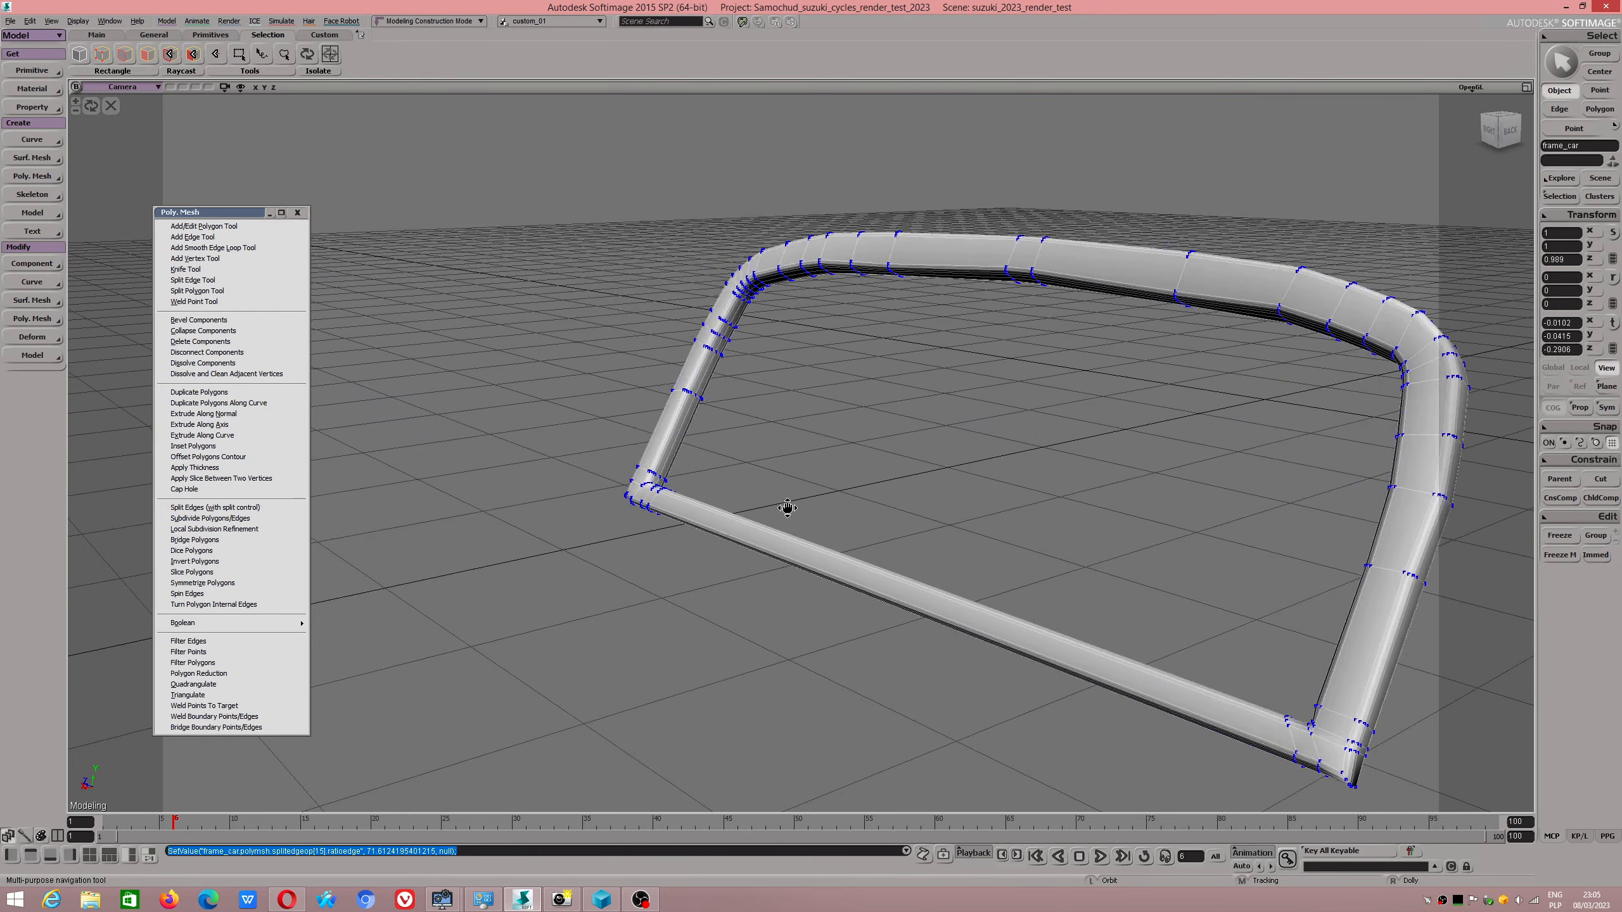
scroll(703, 509, "up", 3)
left_click_drag(606, 503, 629, 533, "alt")
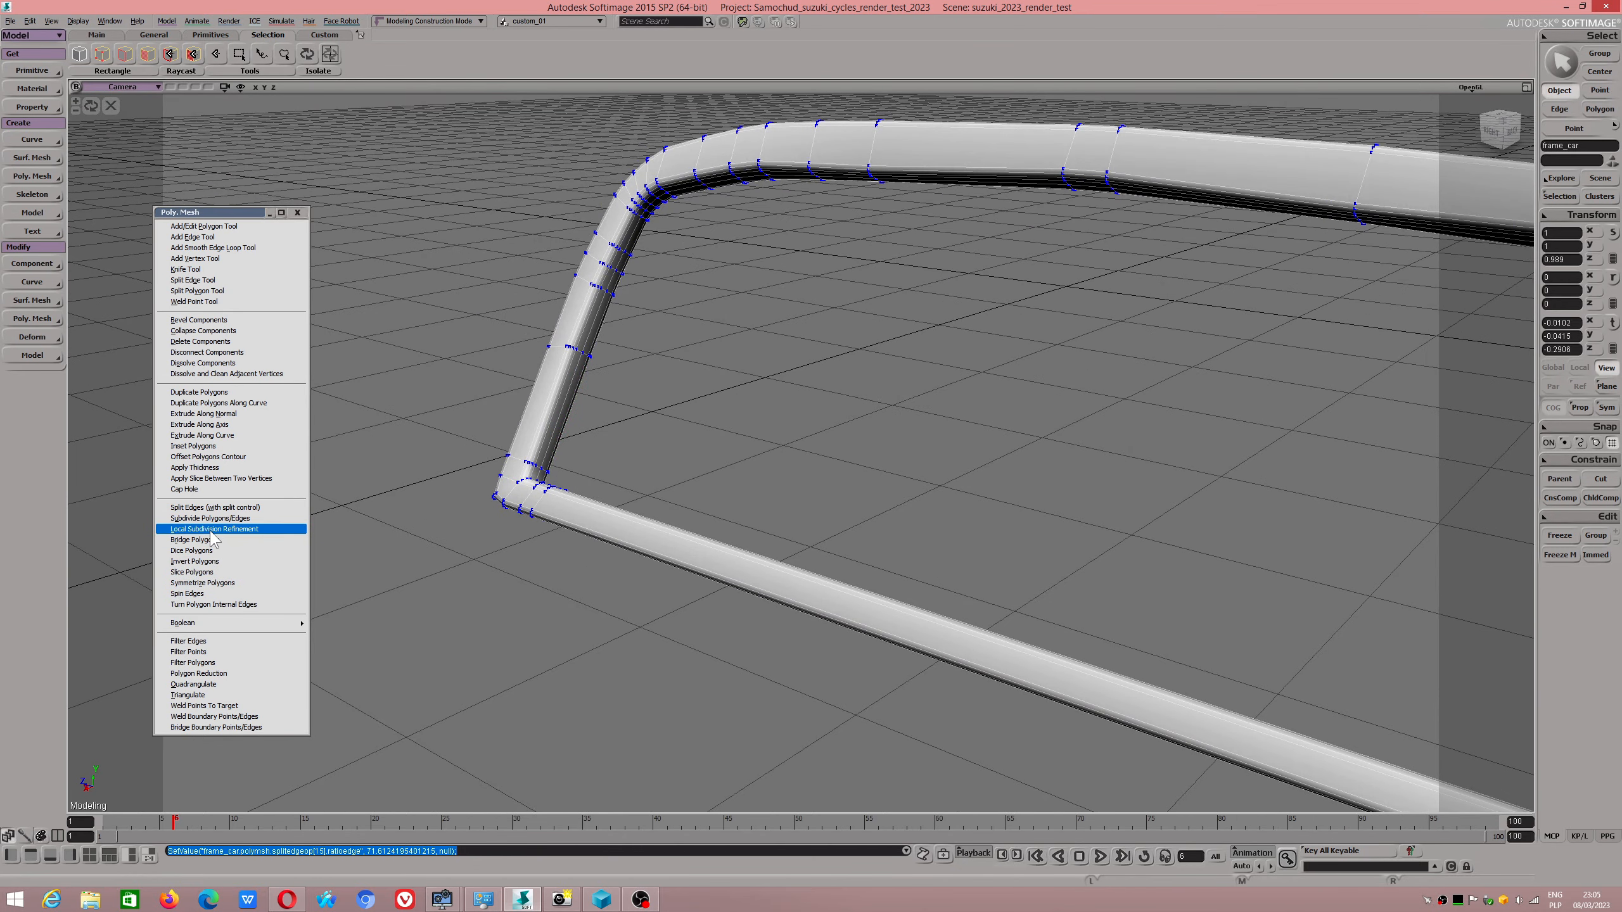
scroll(597, 456, "down", 4)
left_click_drag(657, 484, 741, 480, "alt")
left_click_drag(769, 326, 804, 324, "alt")
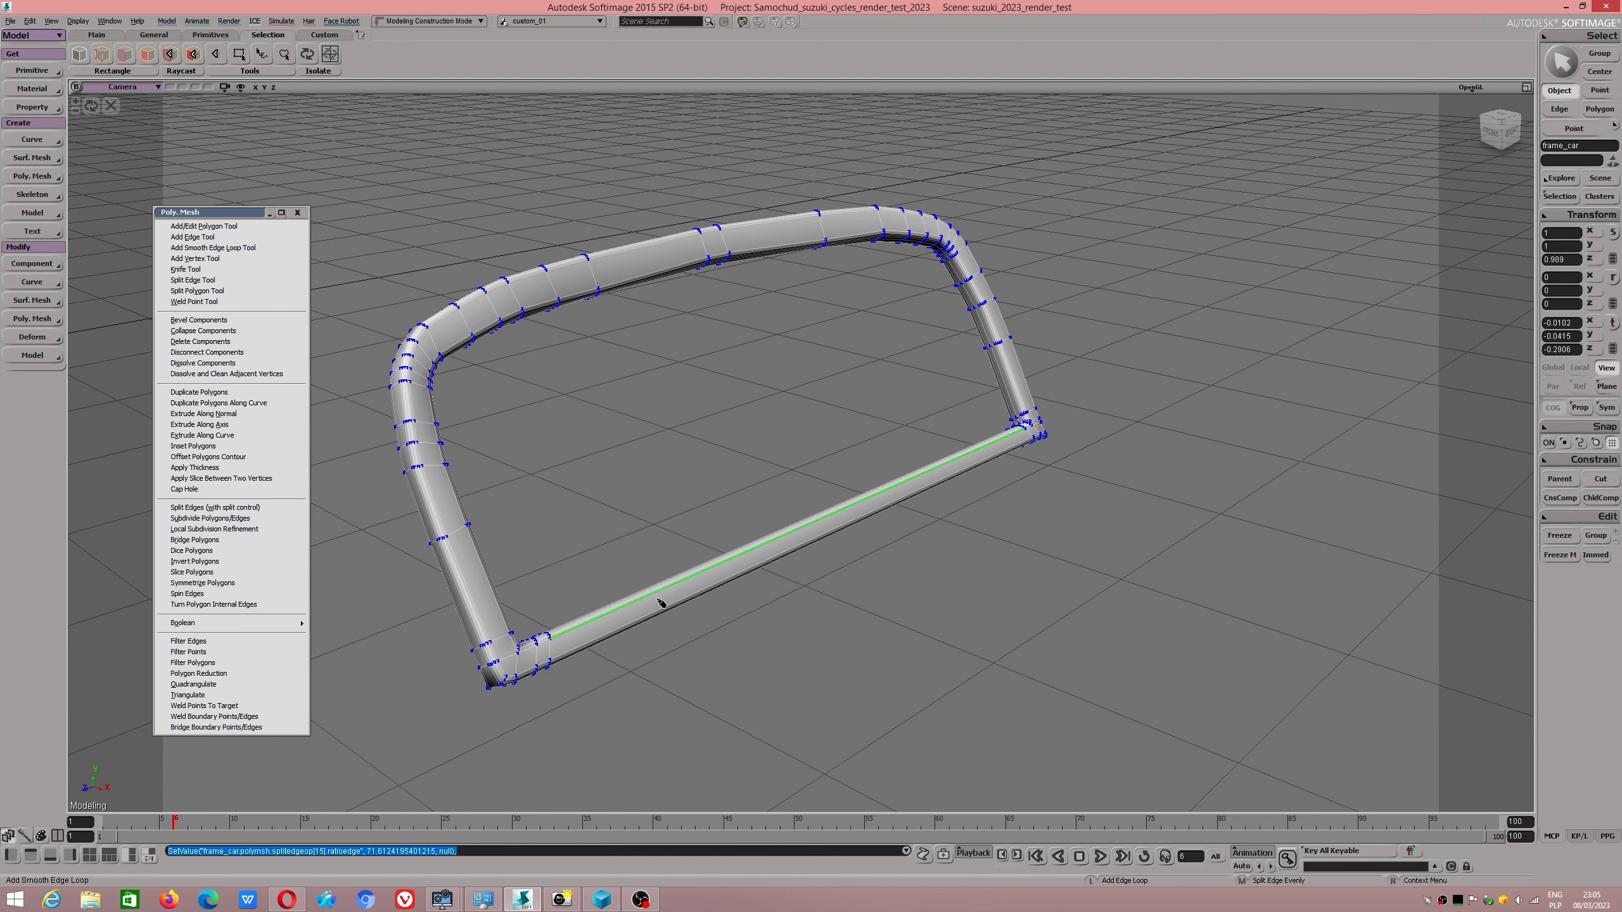
Leave the edge loop tool and freeze the frame's modelling history.
key("v")
left_click_drag(737, 262, 1095, 364, "alt")
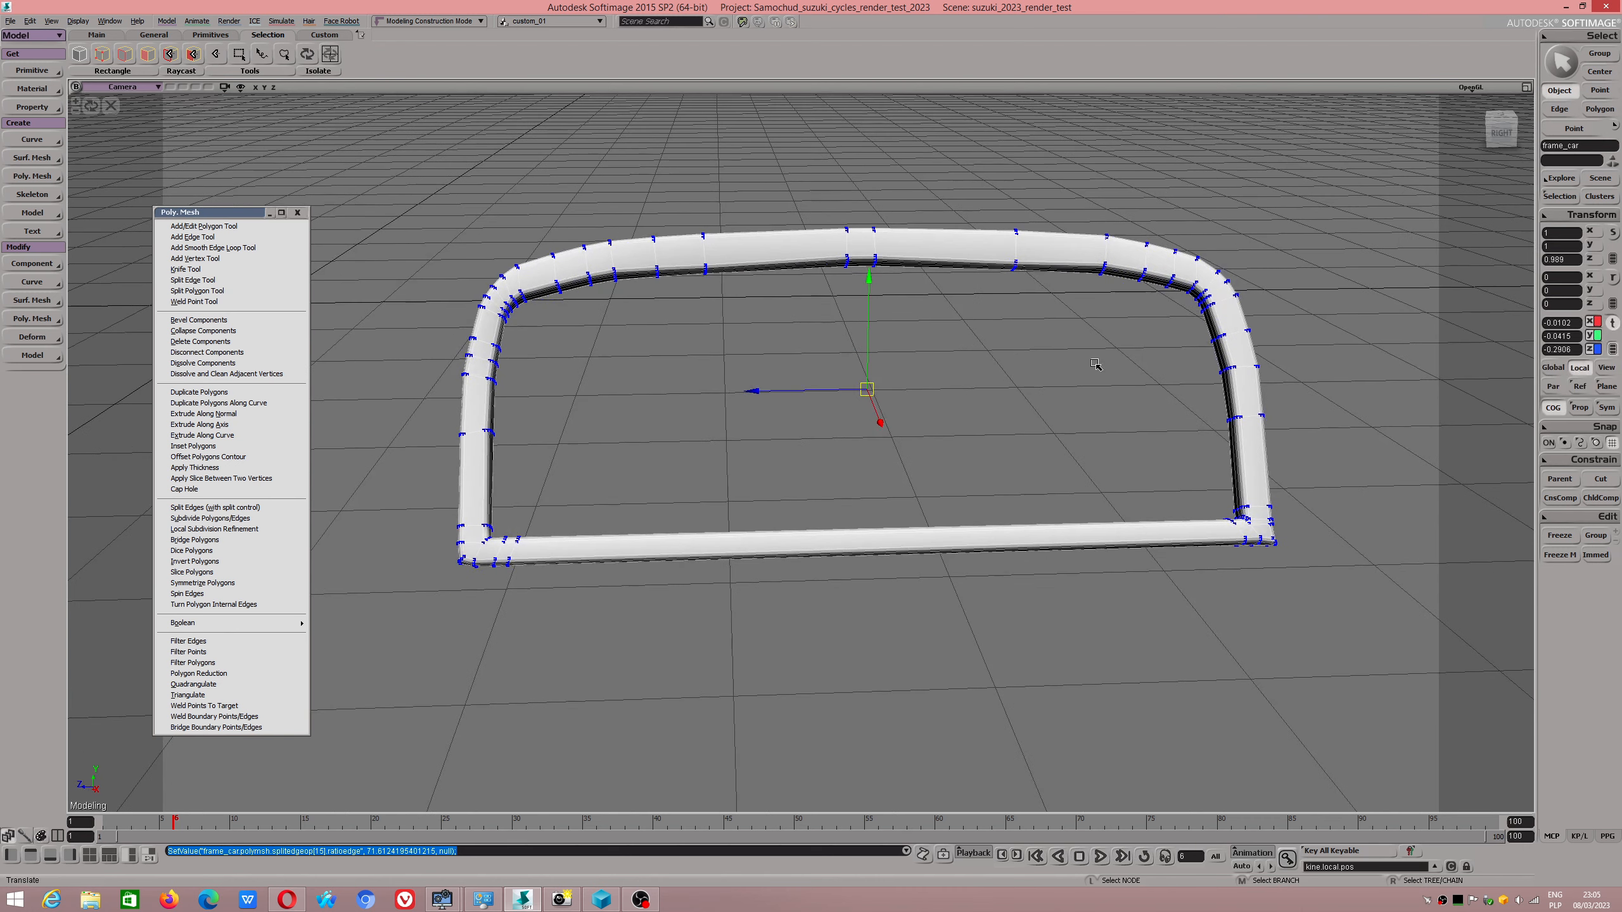
left_click(1553, 534)
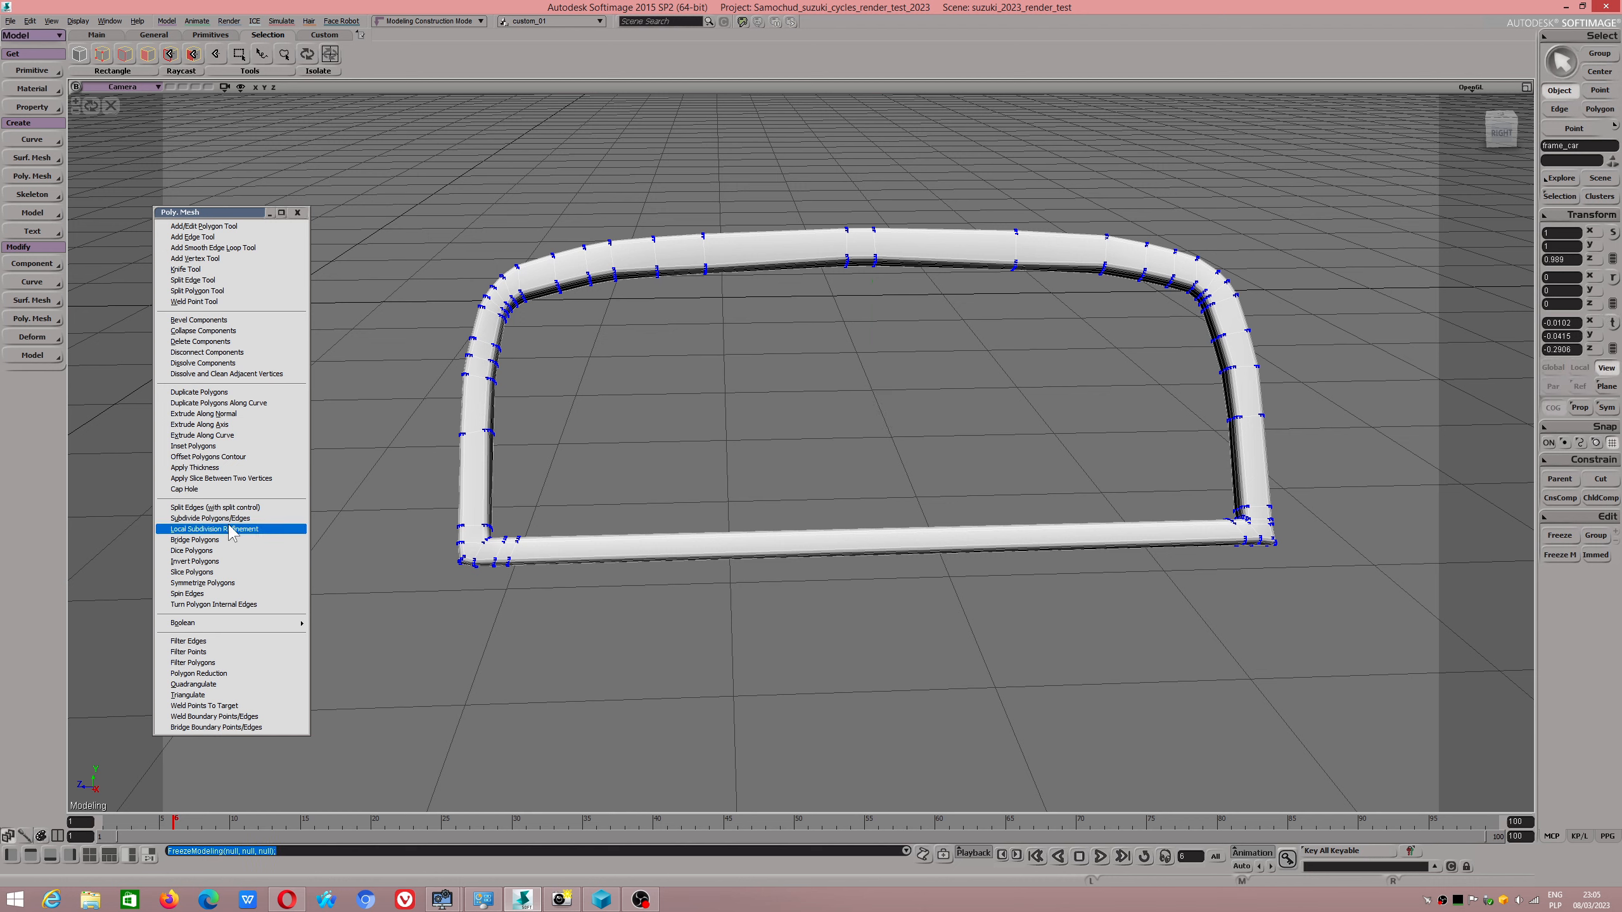
Try Local Subdivision Refinement on a single polygon at the frame's lower corner and undo it.
left_click(214, 529)
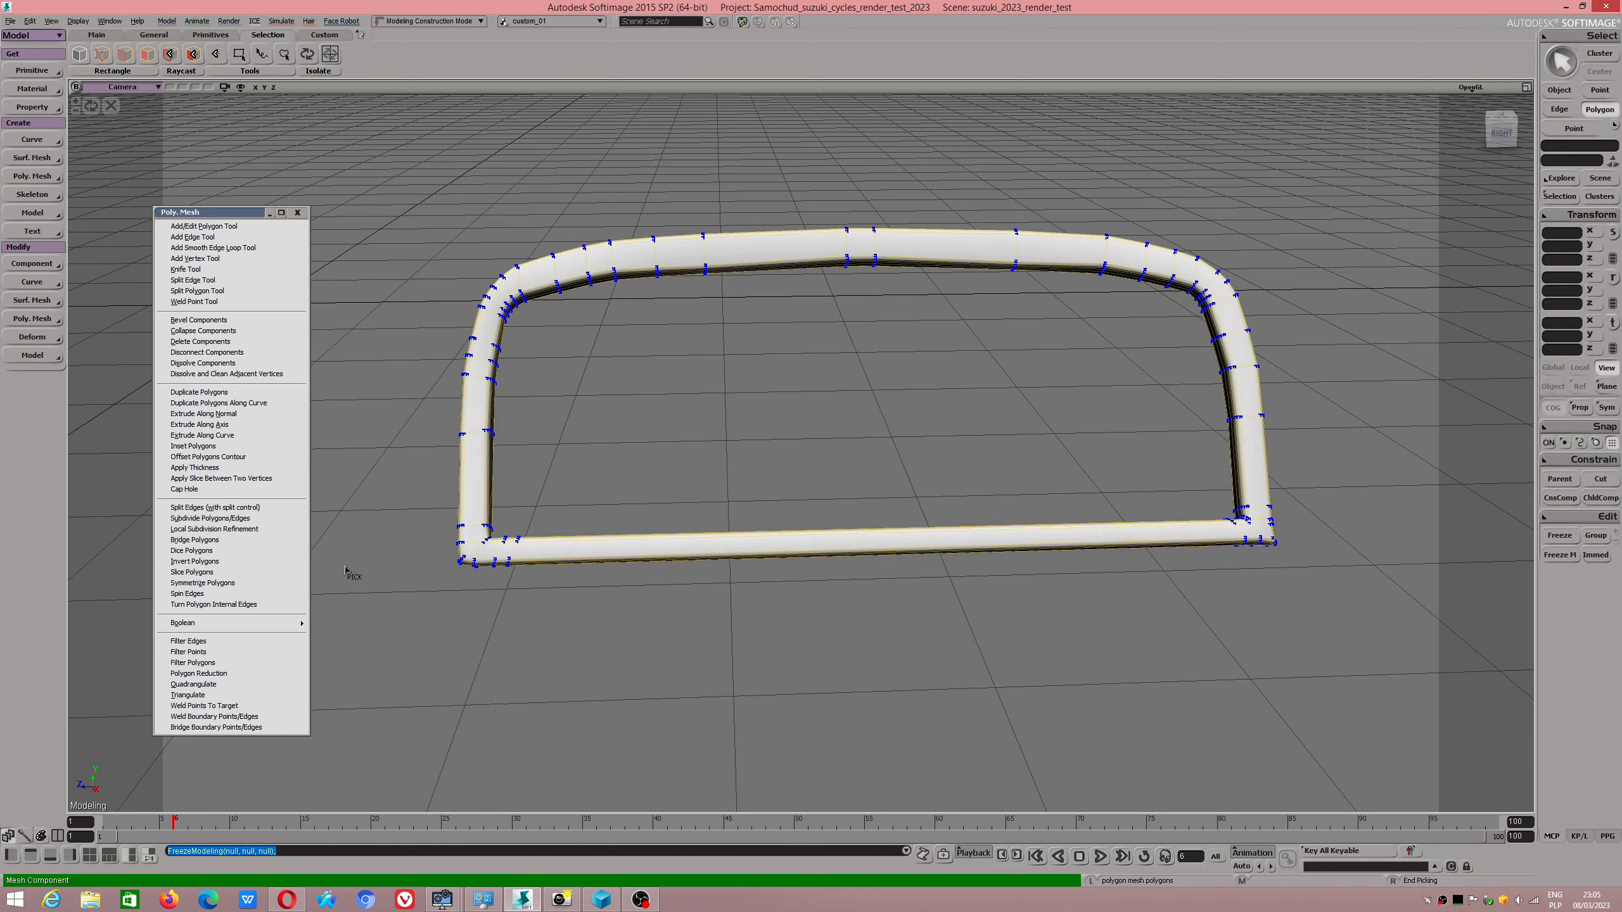
left_click(474, 541)
right_click(473, 543)
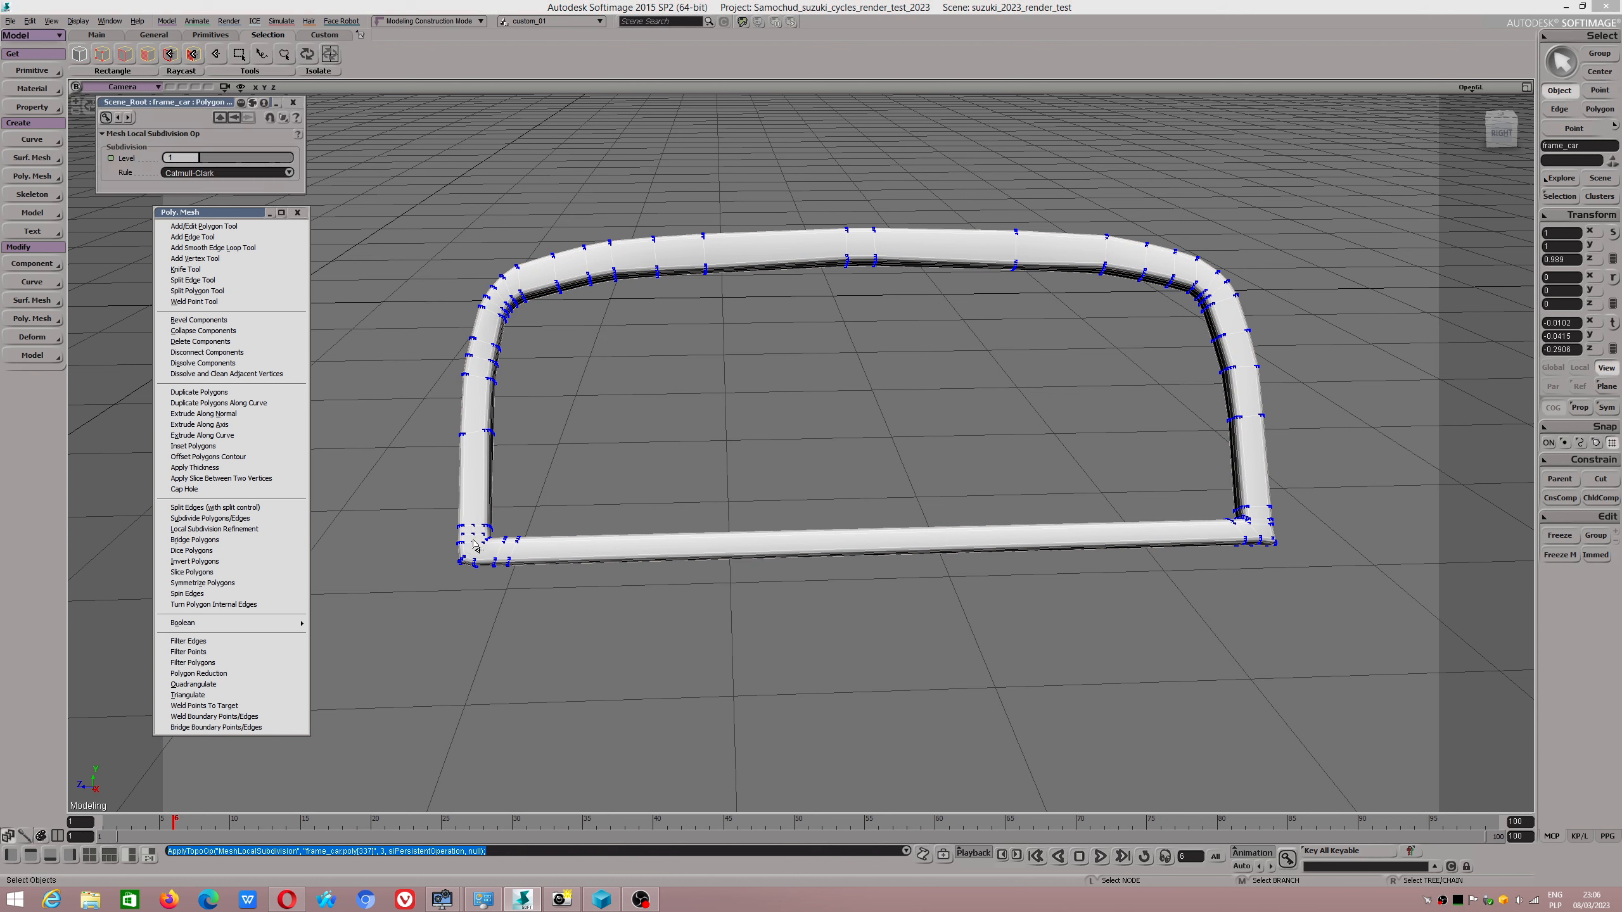
key("ctrl+z")
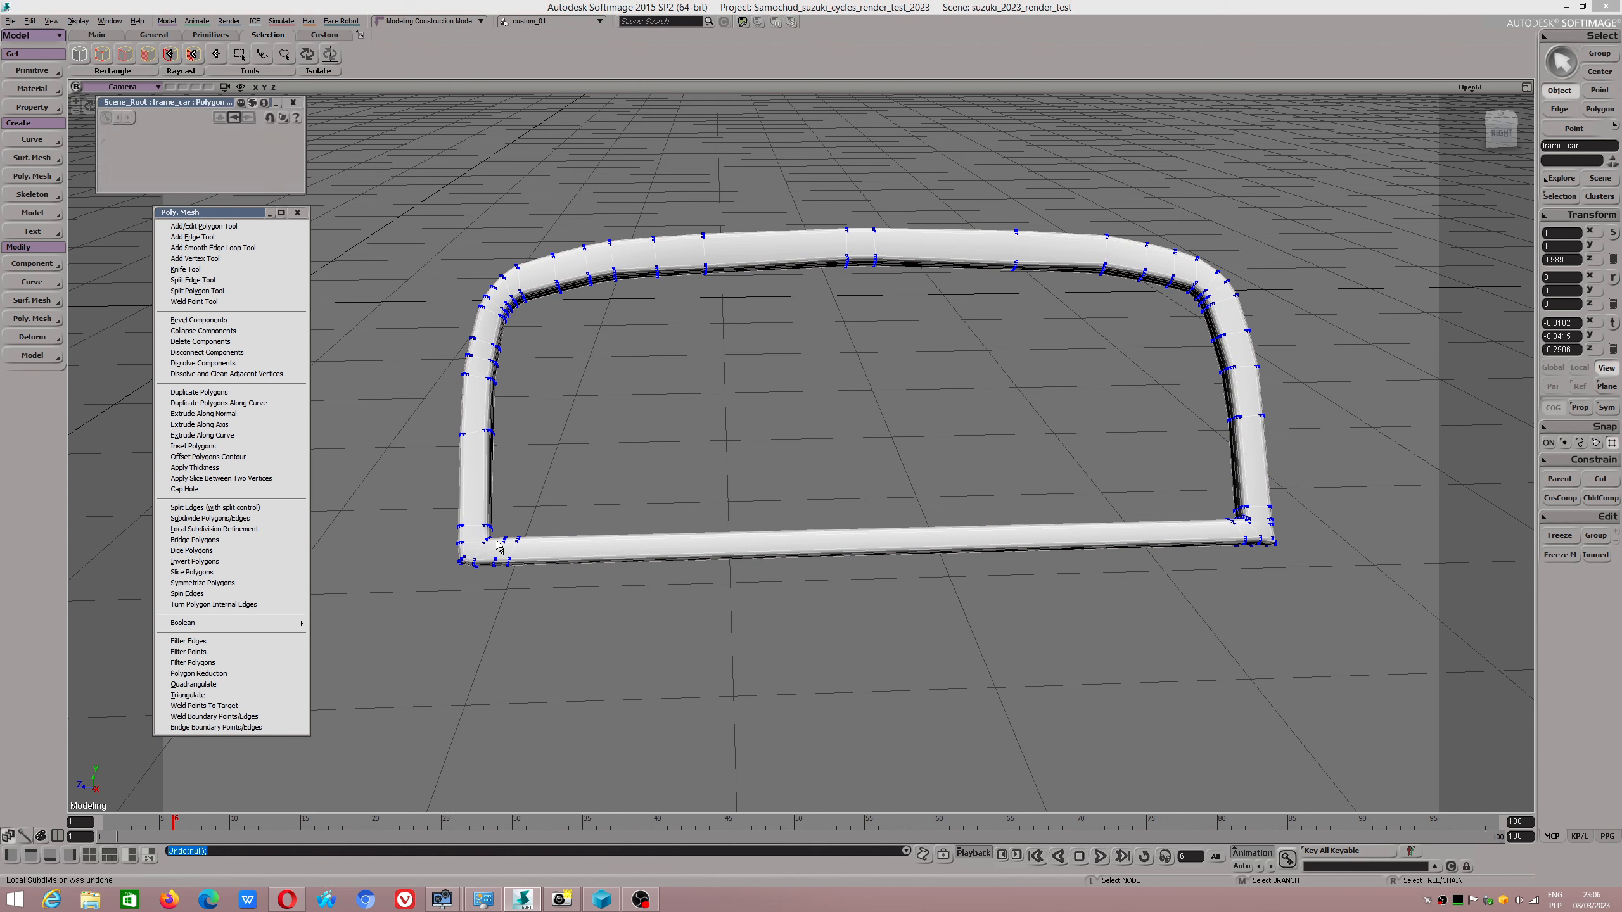
Grow the polygon selection from one upright to the whole frame and apply Local Subdivision Refinement to it.
key("m")
left_click(473, 515)
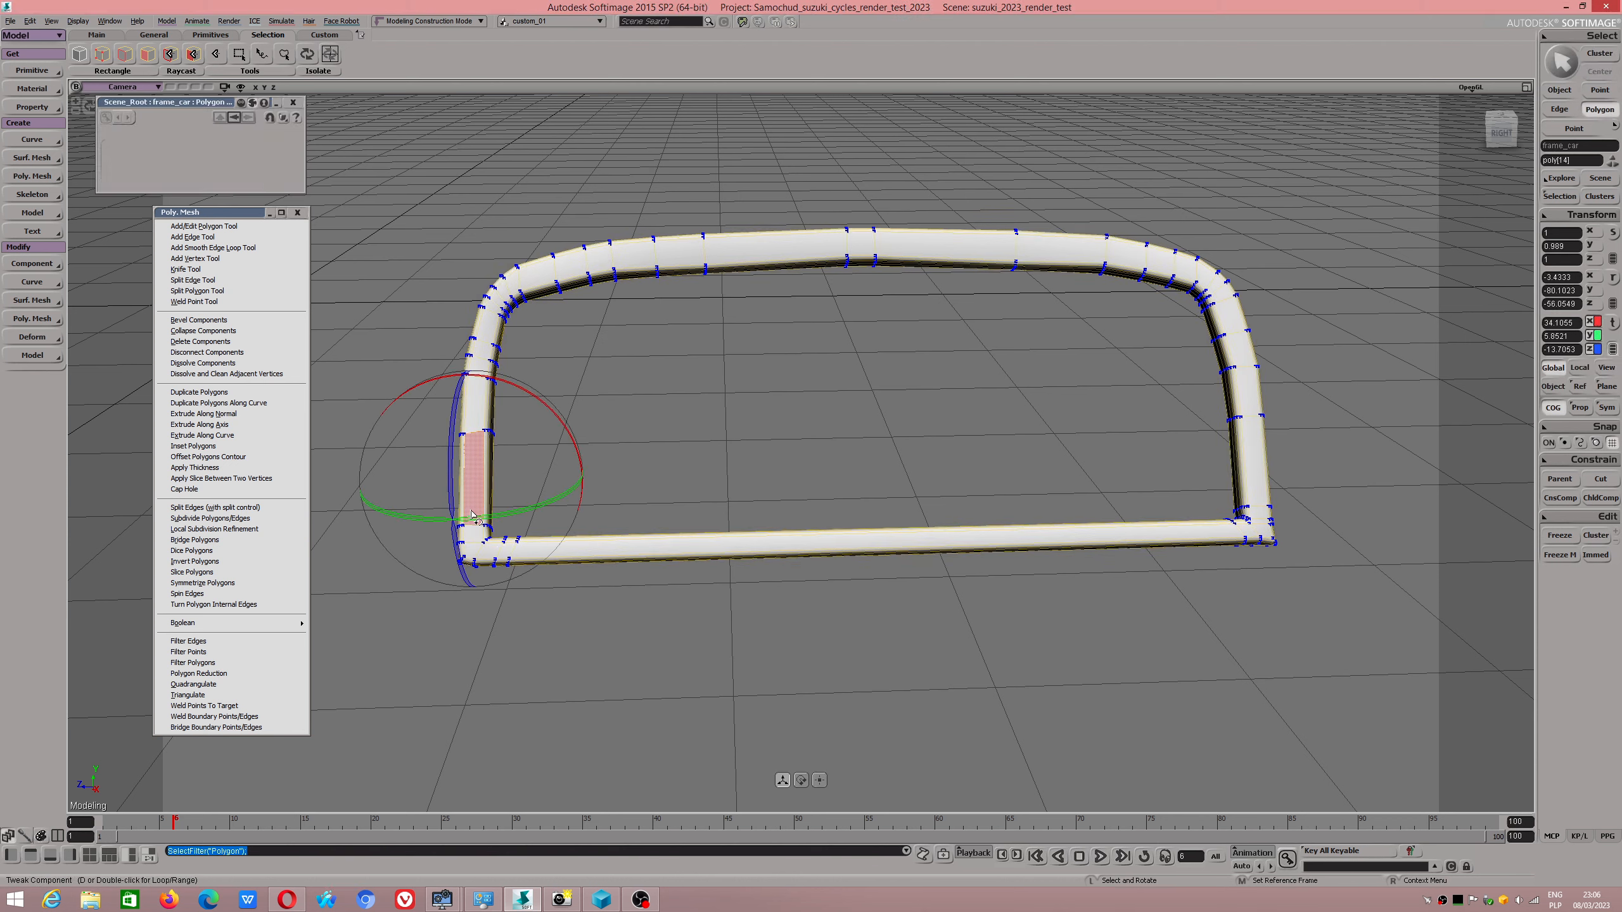
key("plus")
key("plus")
key("plus")
key("plus")
key("plus")
key("plus")
key("plus")
key("plus")
key("plus")
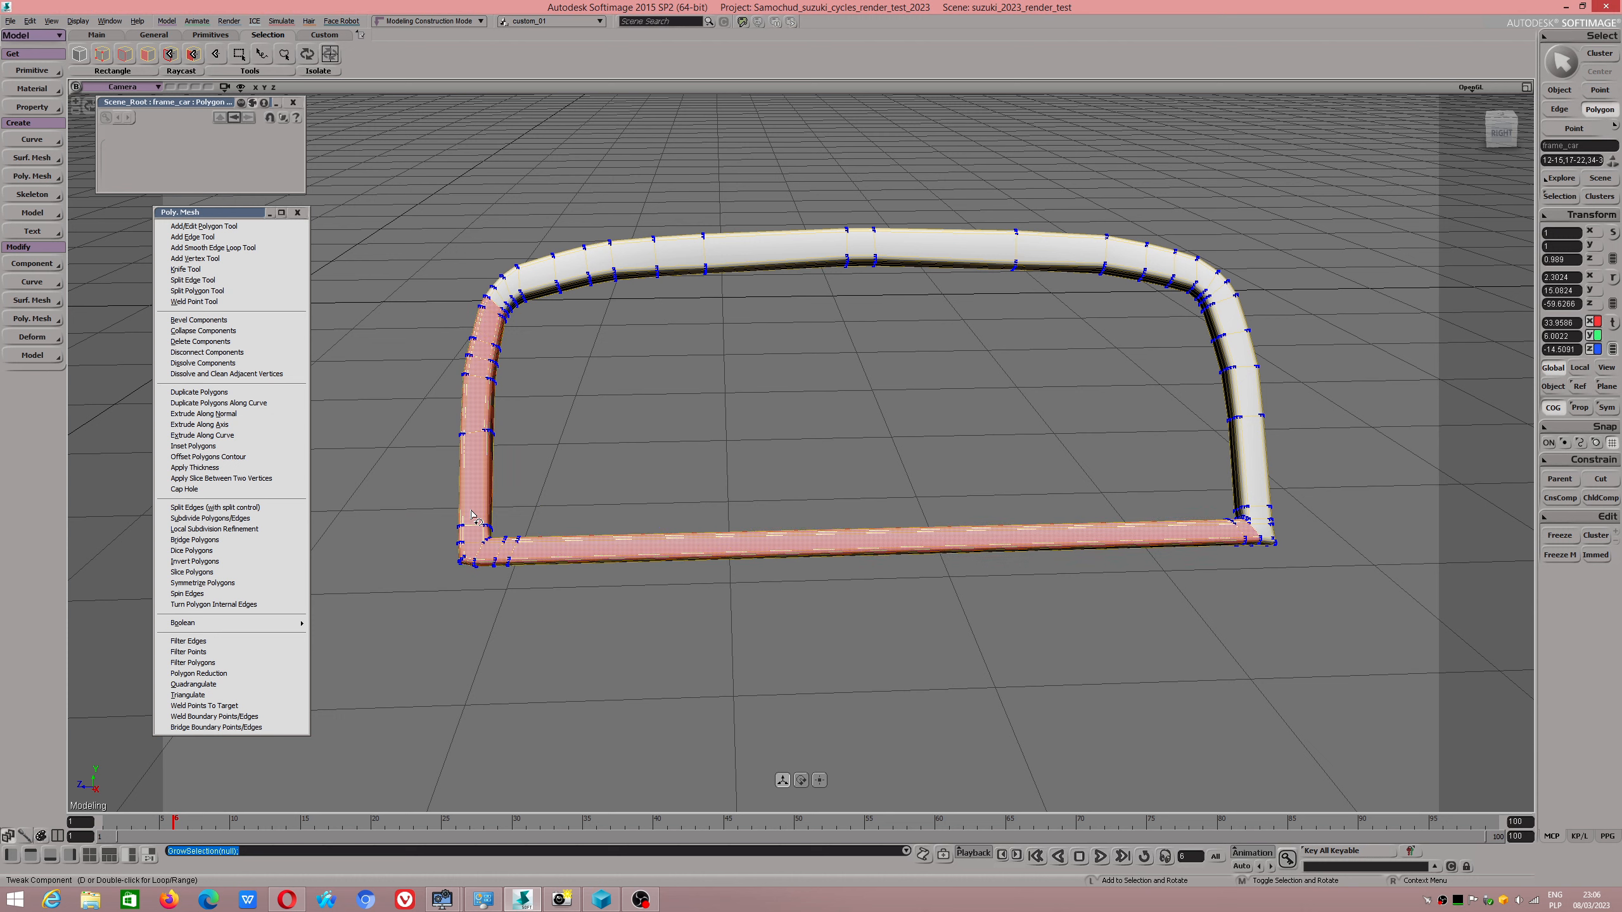
key("plus")
key("plus")
key("plus")
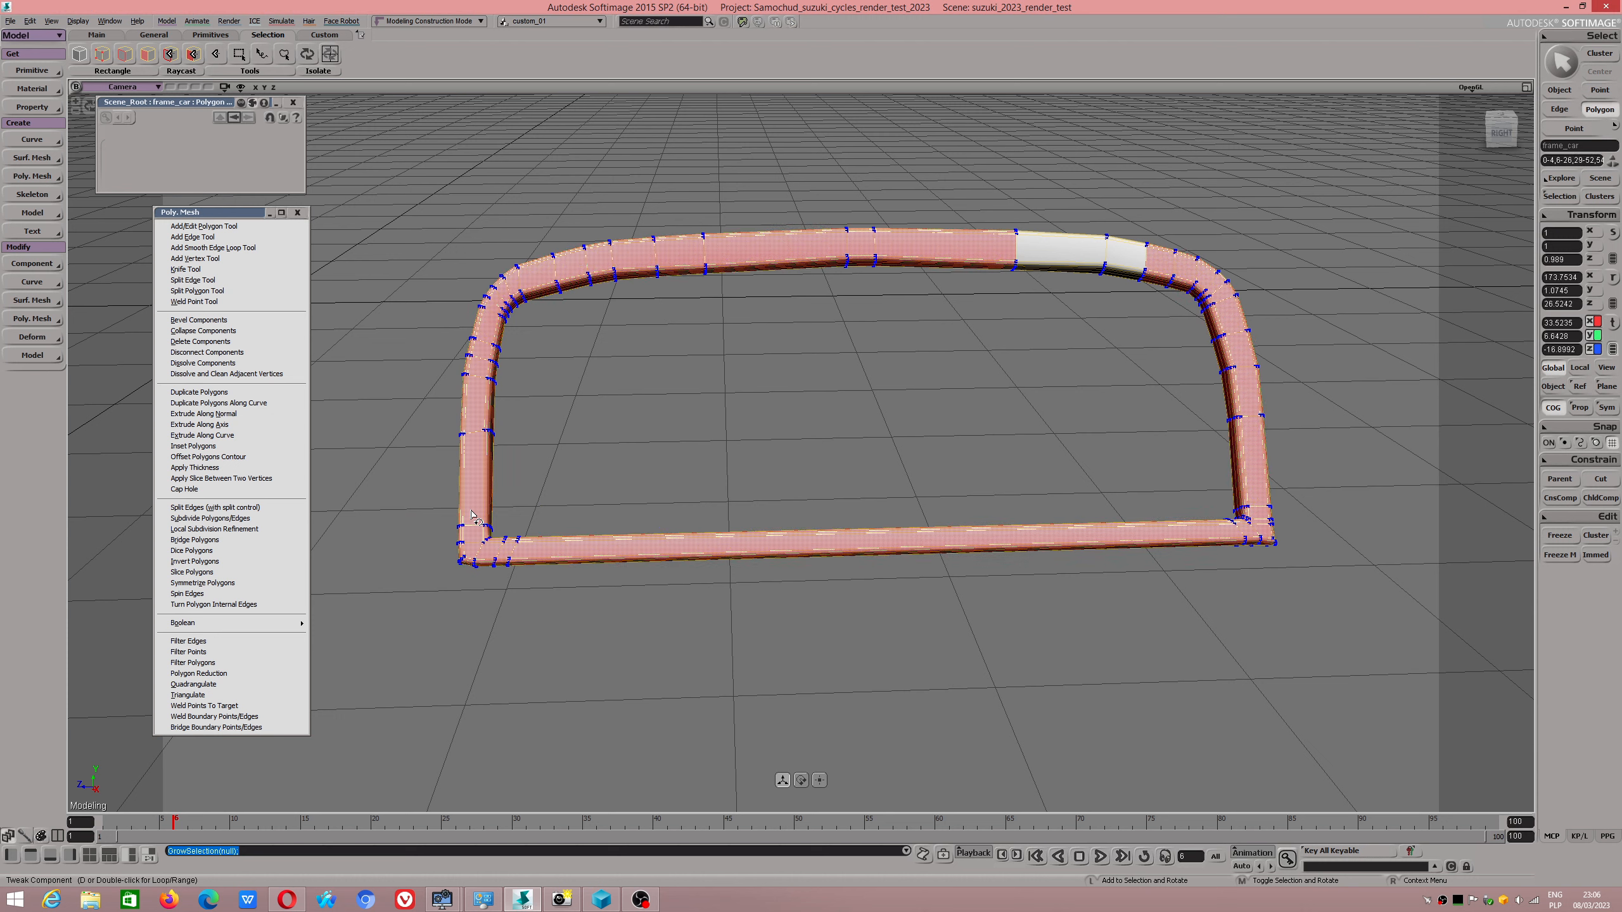
left_click(216, 530)
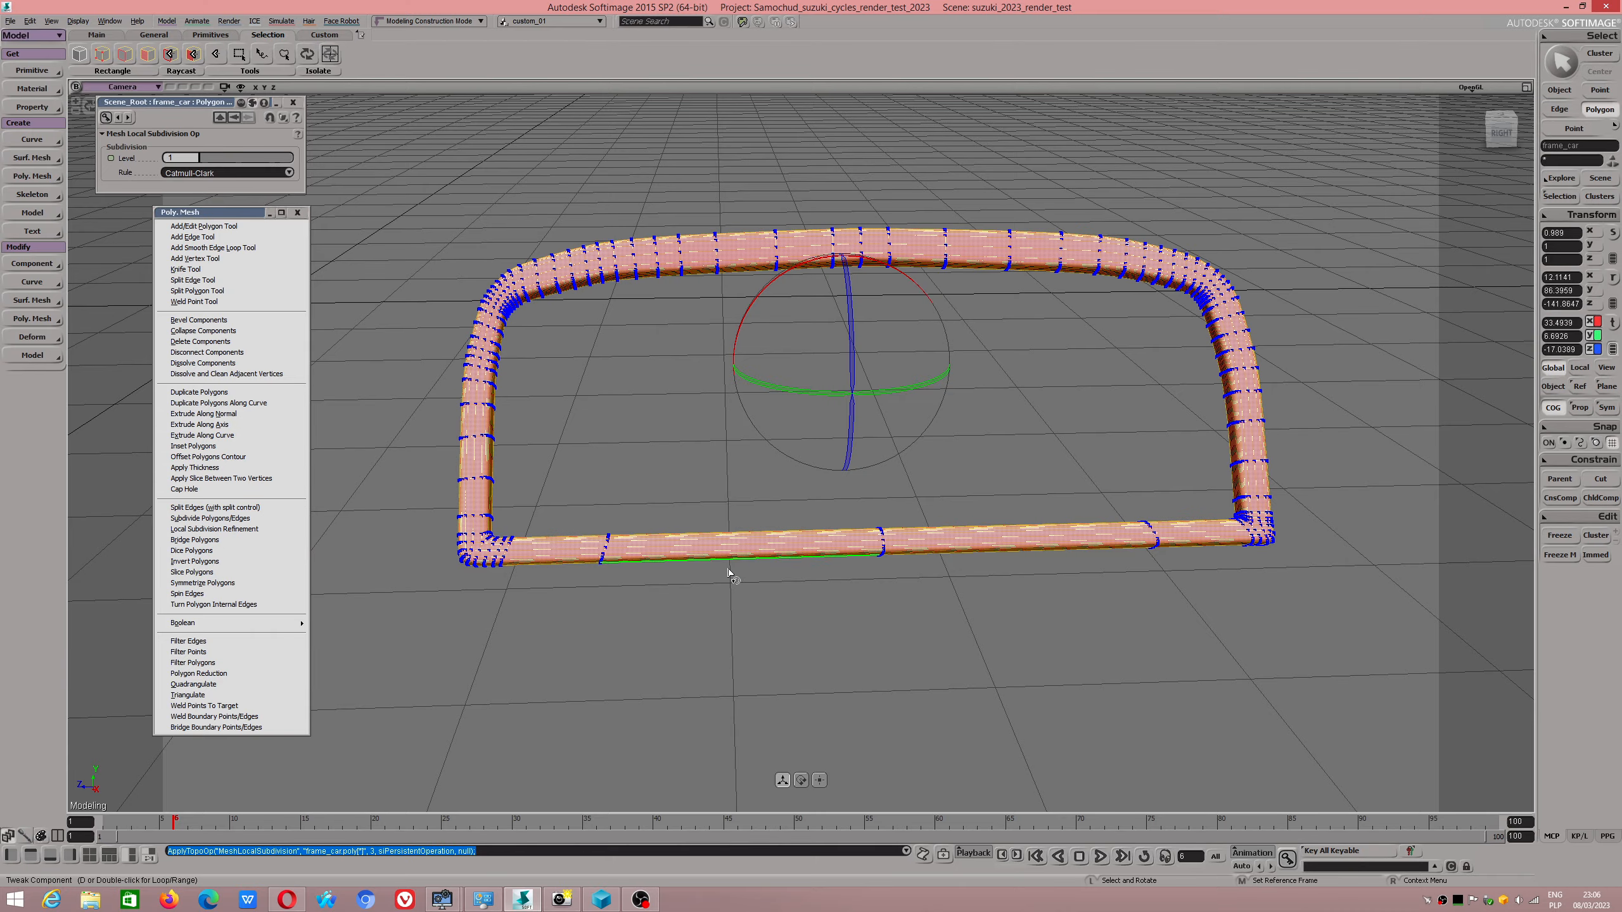
Delete two lengthwise edge loops that run along the inner part of the frame's uprights and top bar.
key("s")
mouse_move(760, 573)
left_mouse_down()
mouse_move(745, 587)
mouse_move(742, 561)
left_mouse_up()
key("m")
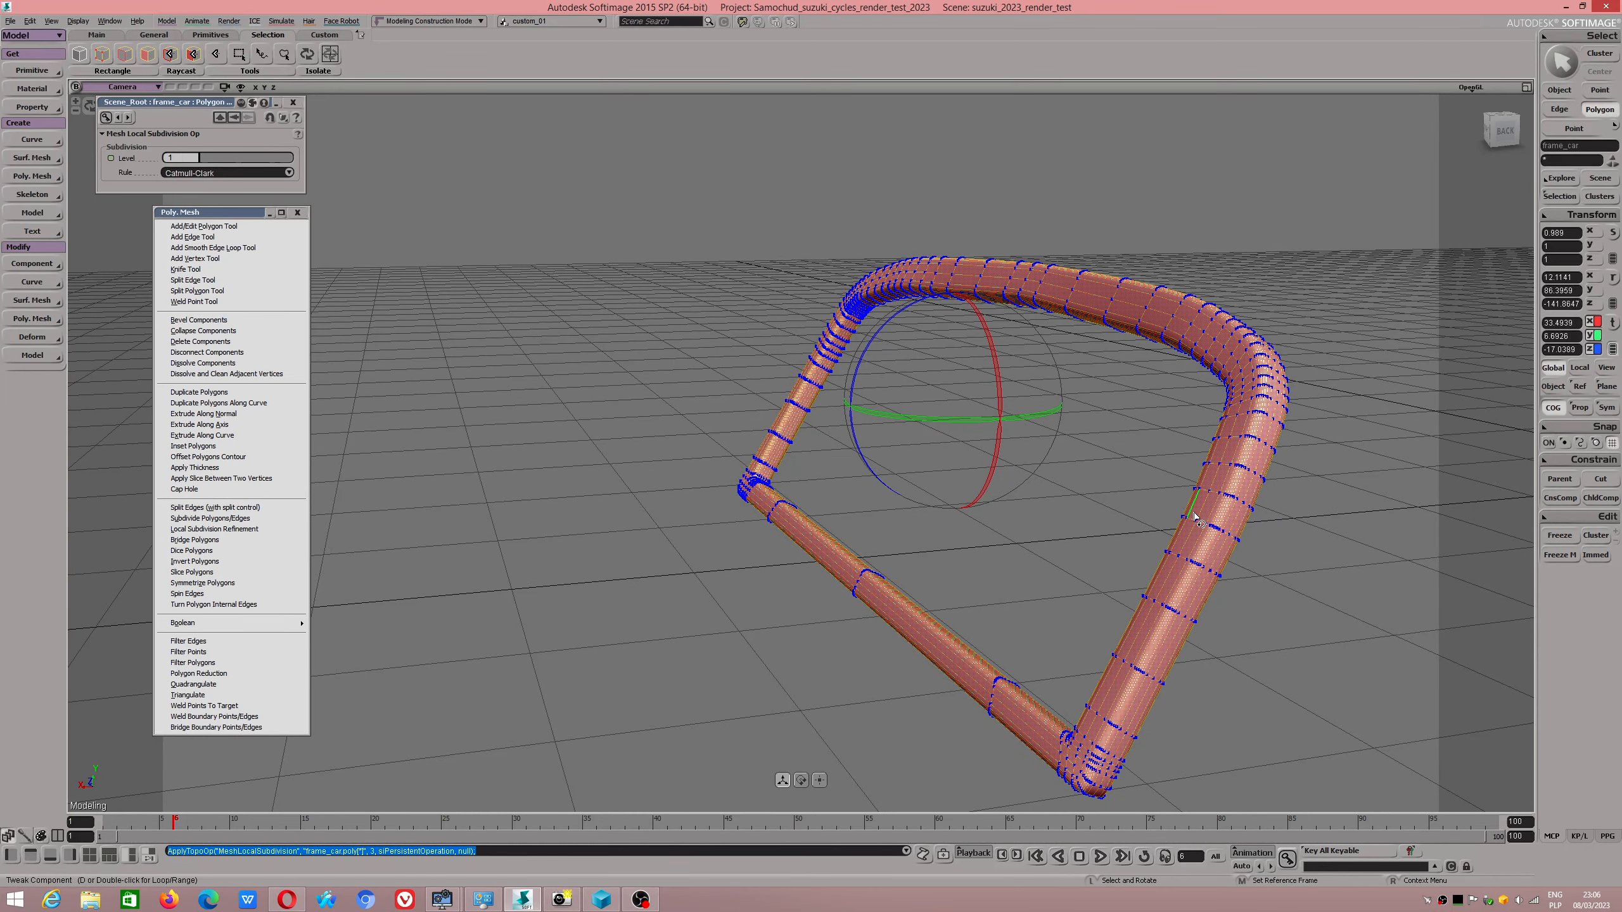
key("e")
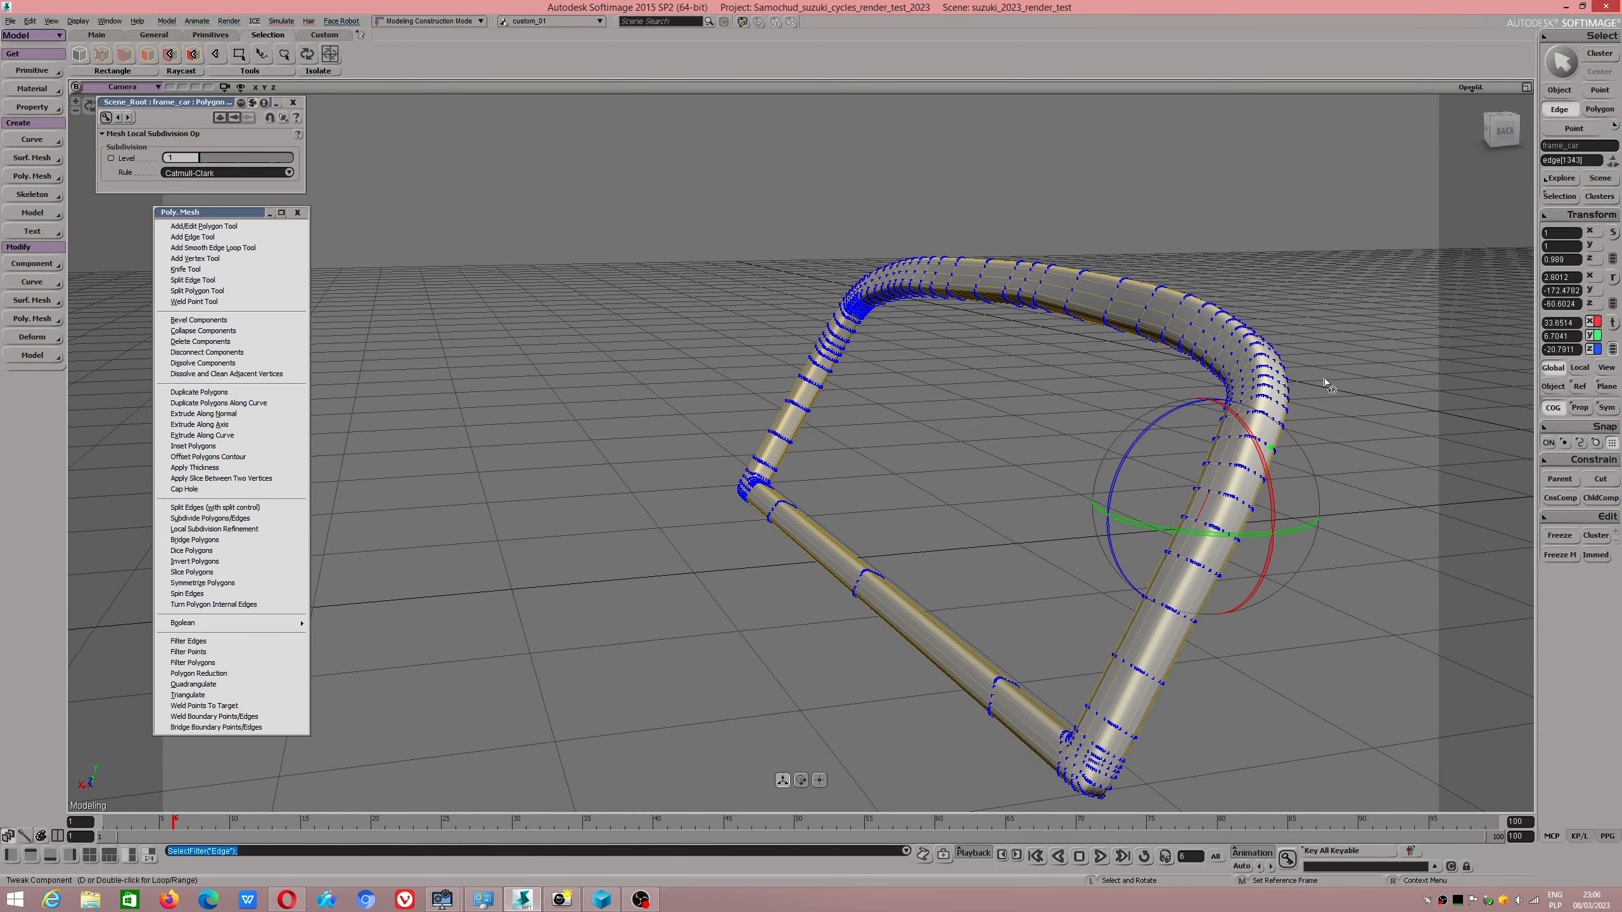
left_click(1302, 394)
scroll(1256, 461, "up", 3)
left_click_drag(1329, 488, 1261, 449)
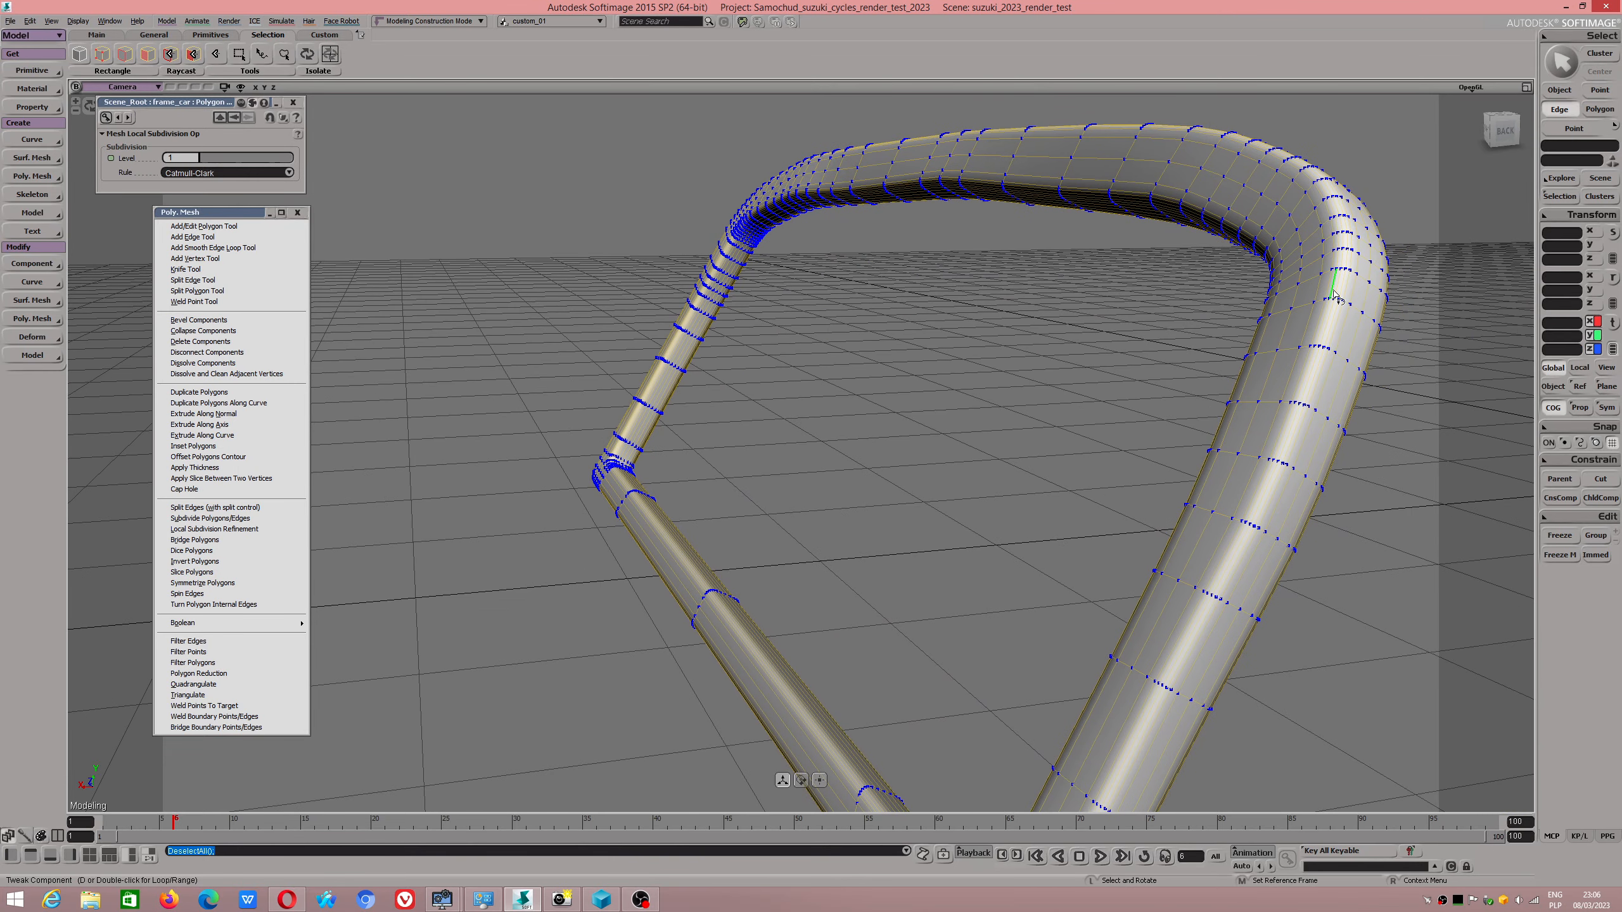
double_click(1300, 186)
double_click(1256, 223, "shift")
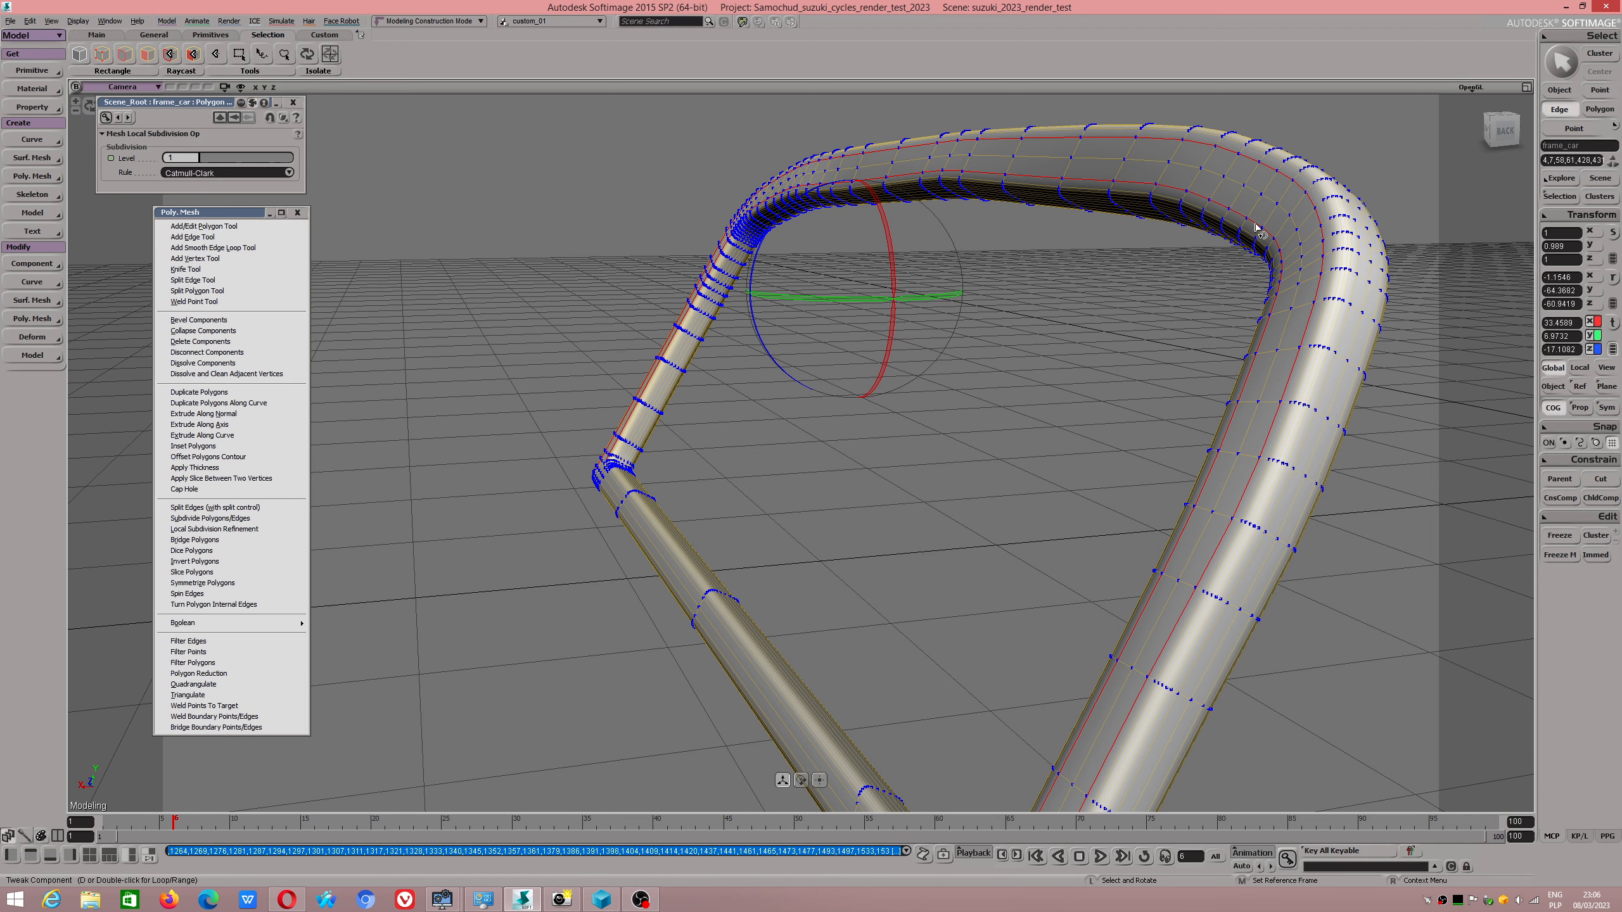
key("Delete")
scroll(1293, 254, "down", 2)
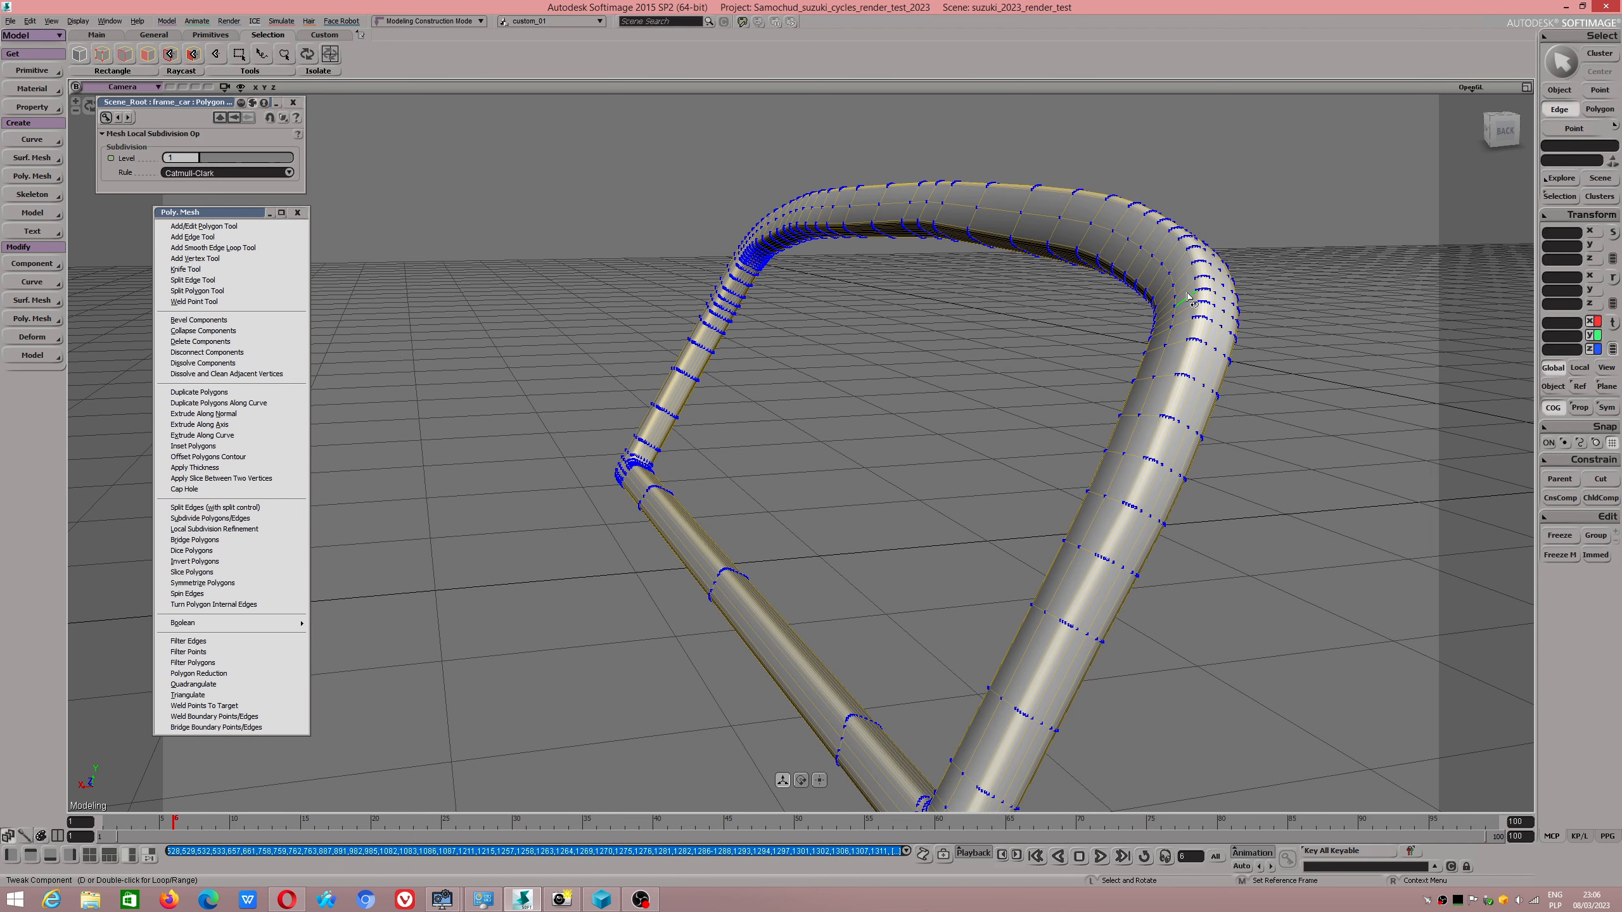
Delete two more lengthwise edge loops along the outer part of the near upright and its upper corner.
double_click(1208, 337)
left_click(1229, 346, "shift")
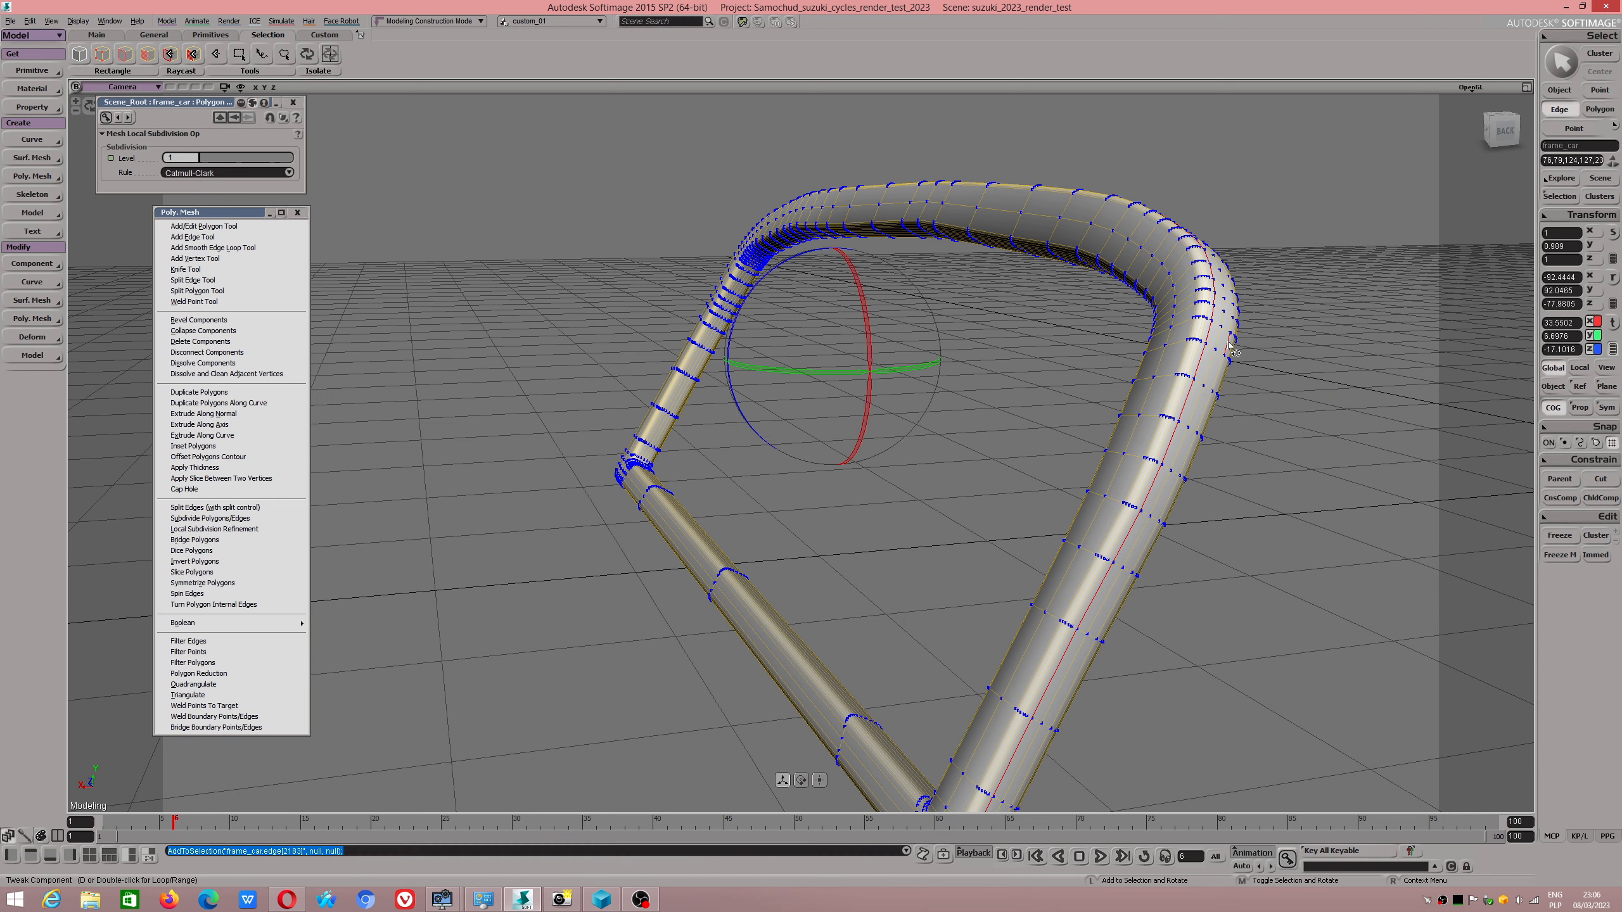
double_click(1229, 345, "shift")
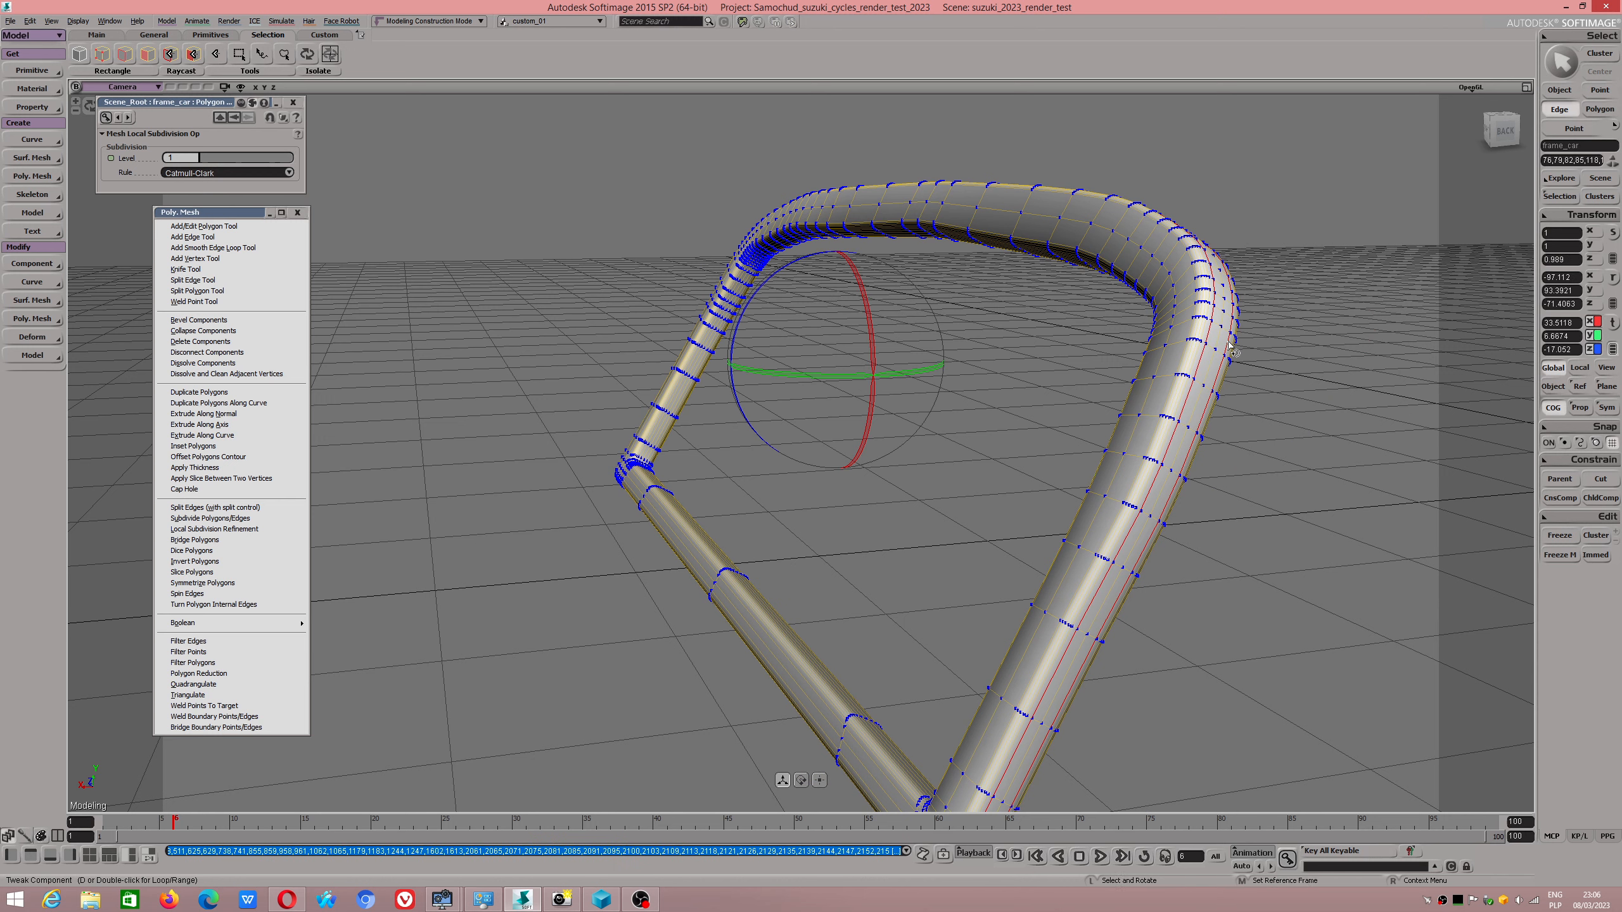
key("Delete")
Delete the lengthwise edge loop that runs along the side of the bottom bar and through the lower corner.
right_click_drag(808, 403, 878, 632)
scroll(786, 680, "up", 3)
scroll(787, 680, "down", 3)
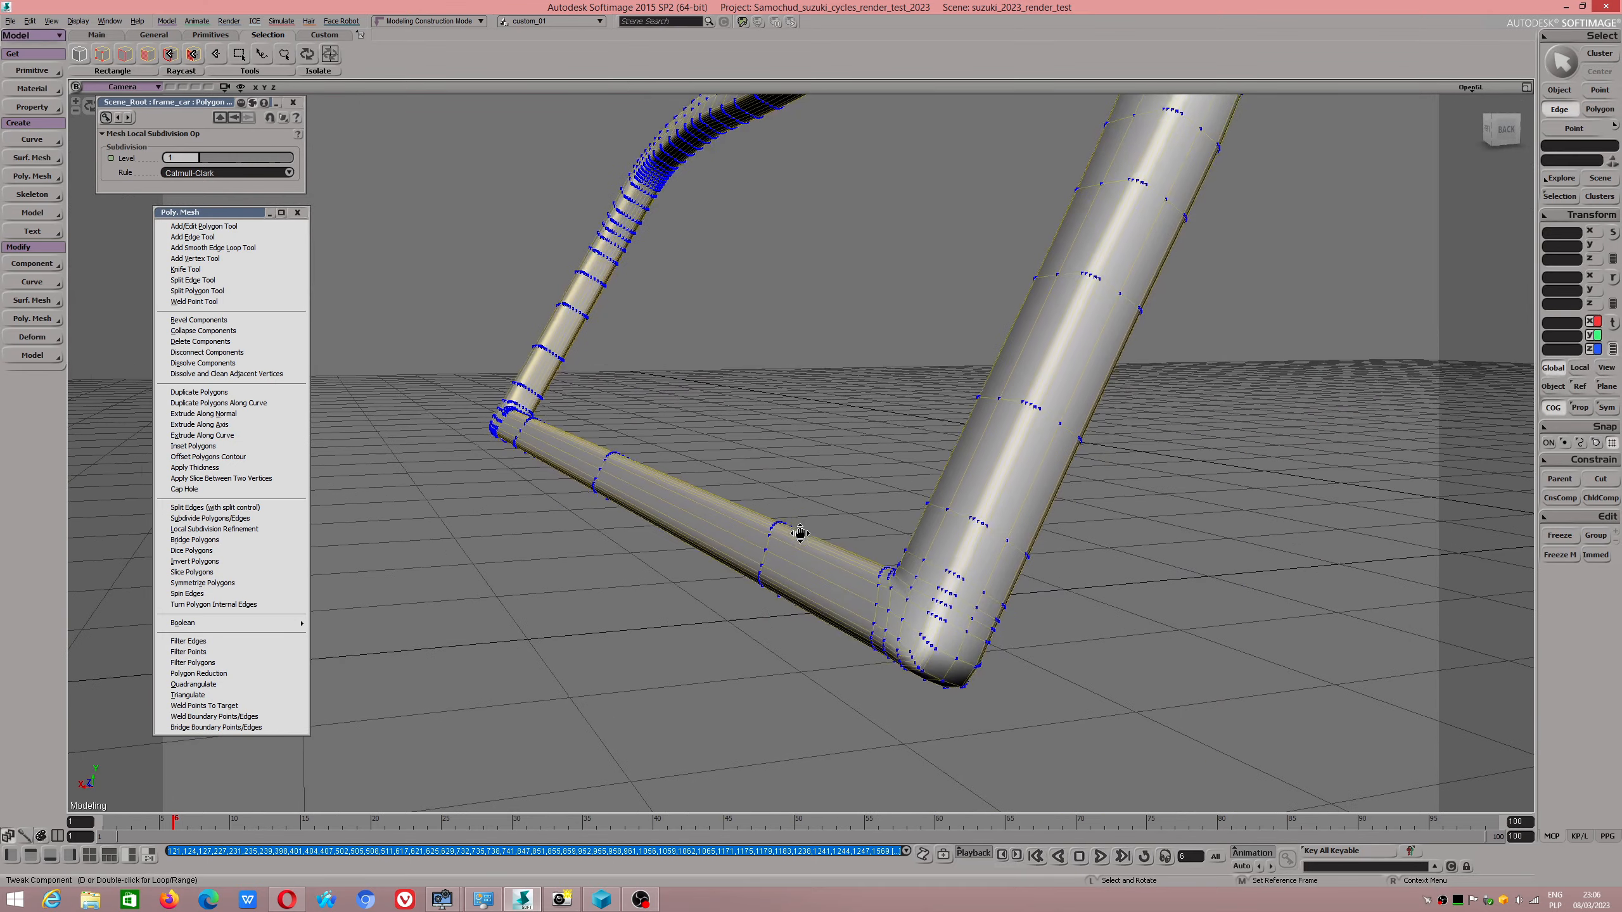
left_click(862, 578)
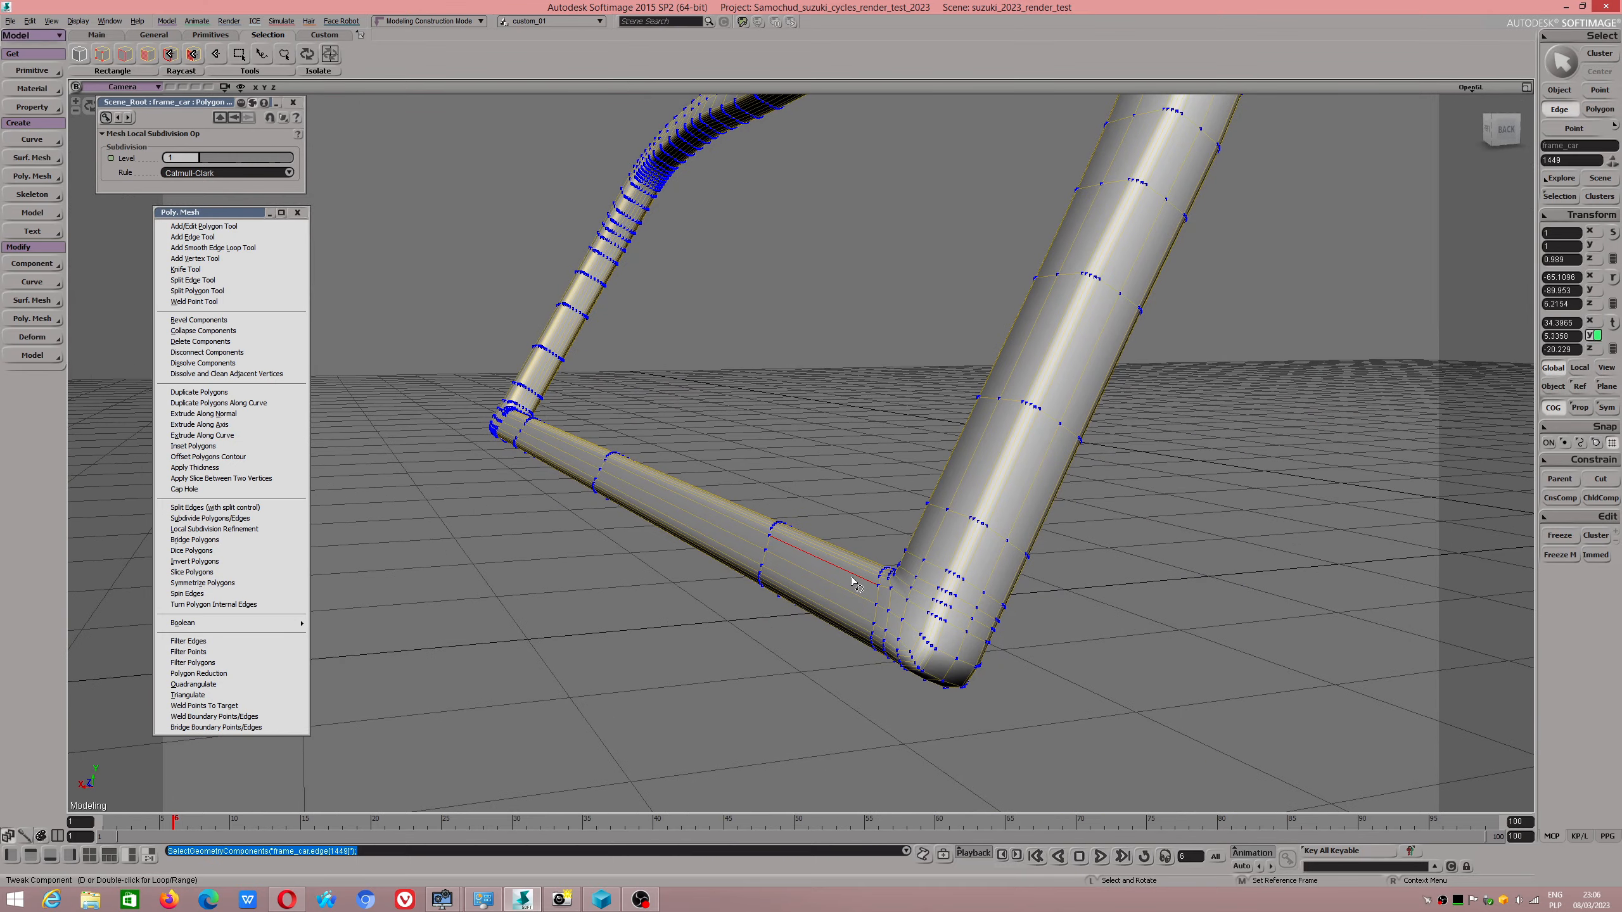
double_click(884, 591, "shift")
left_click(919, 609)
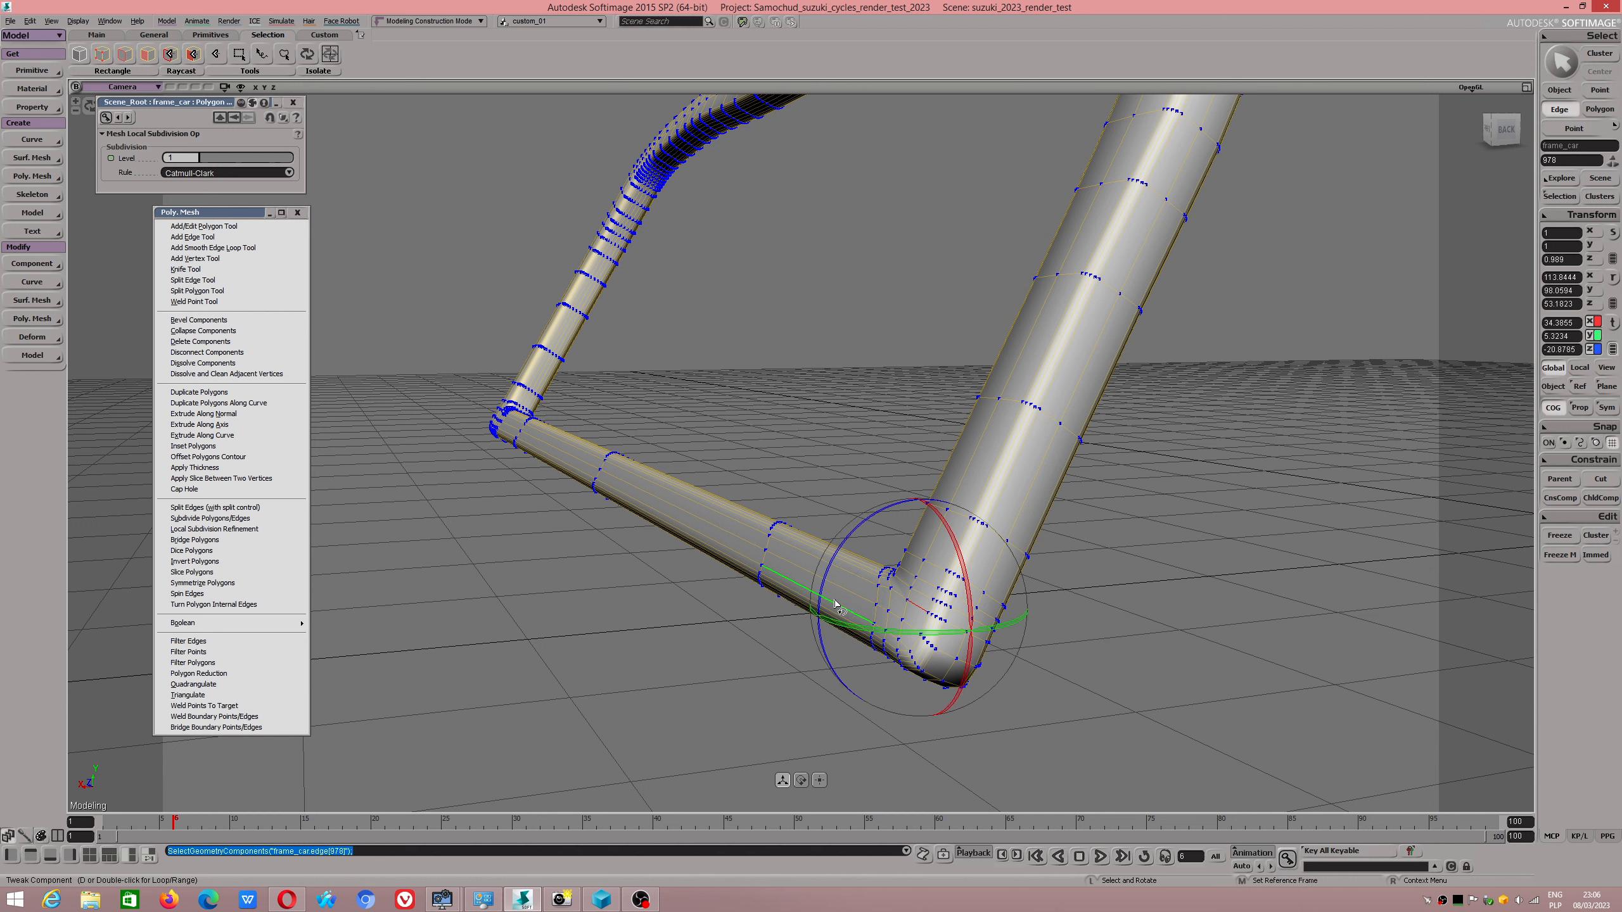
left_click(739, 525)
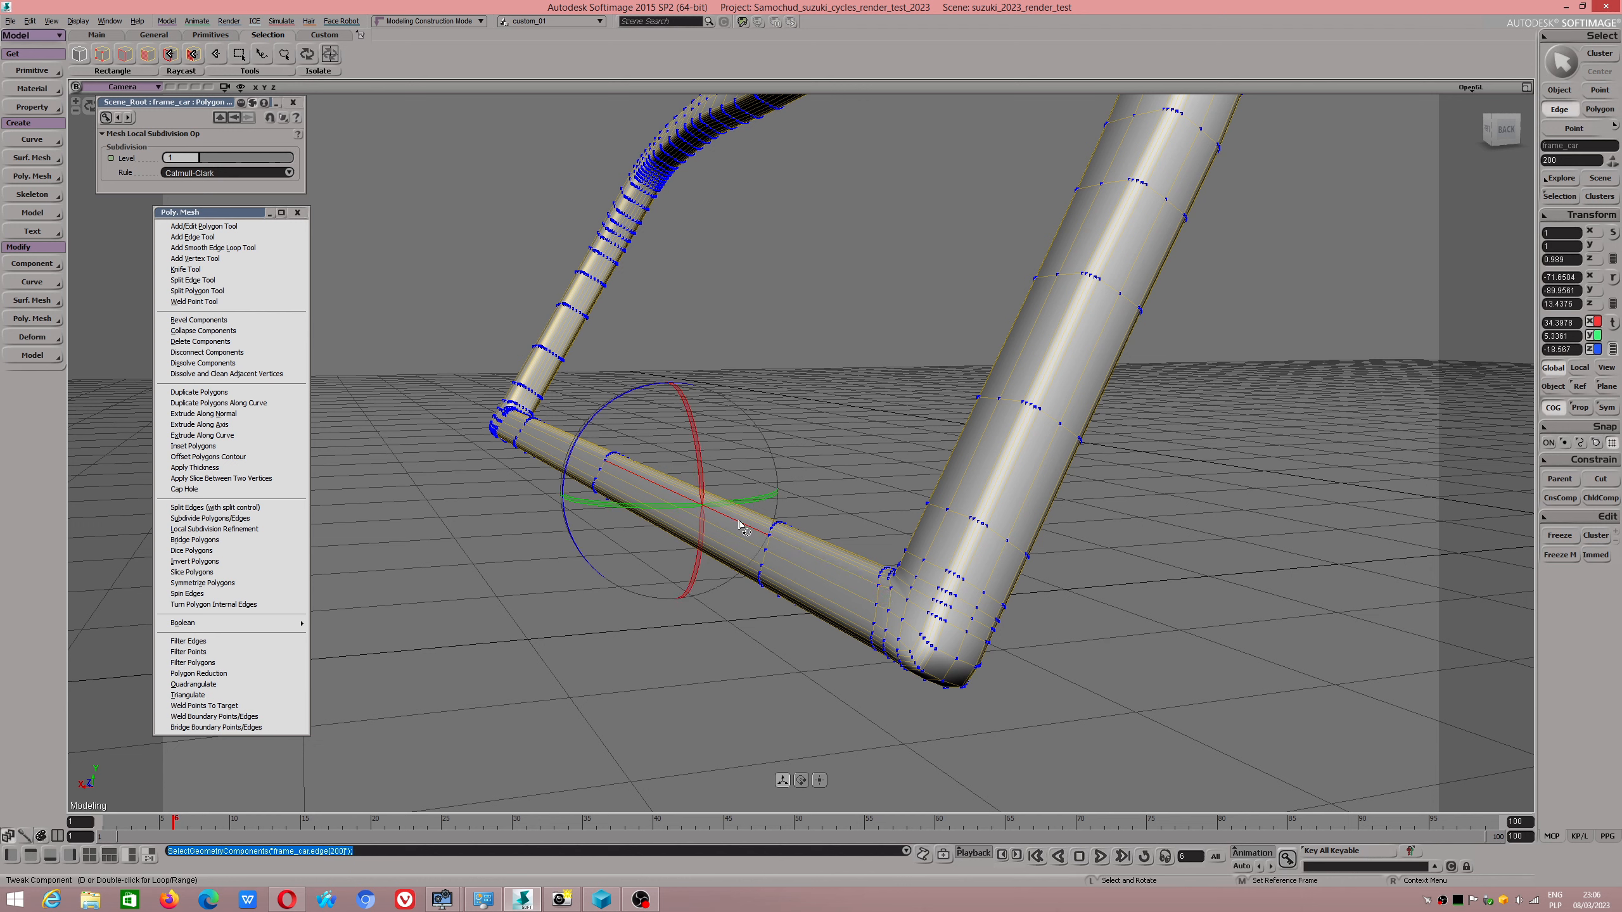
double_click(809, 556, "shift")
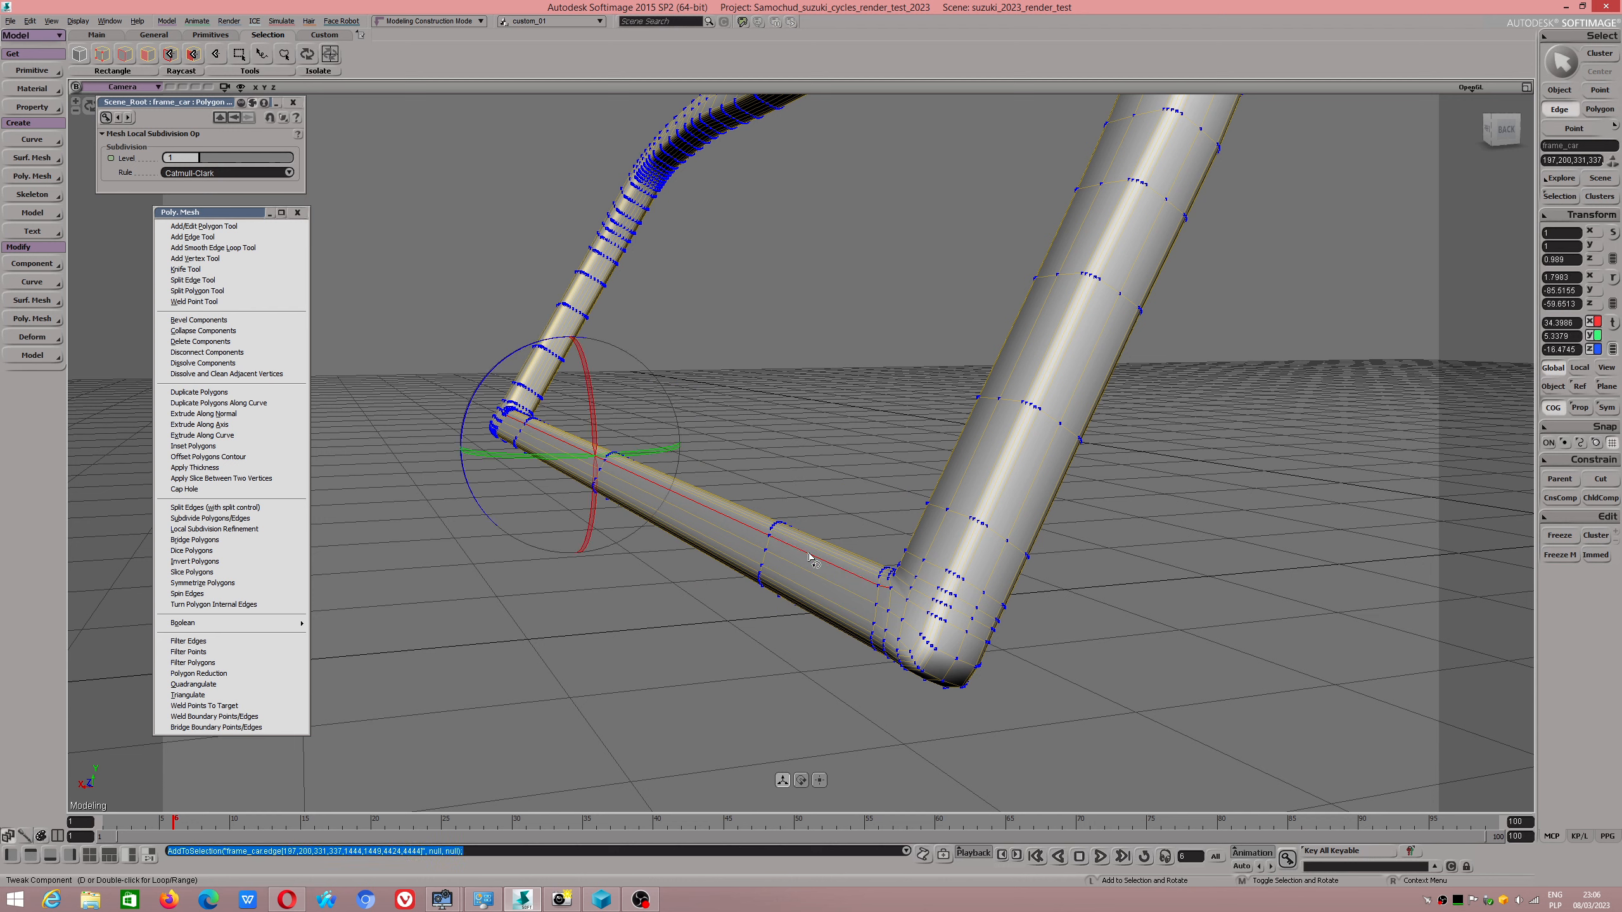
left_click(816, 598)
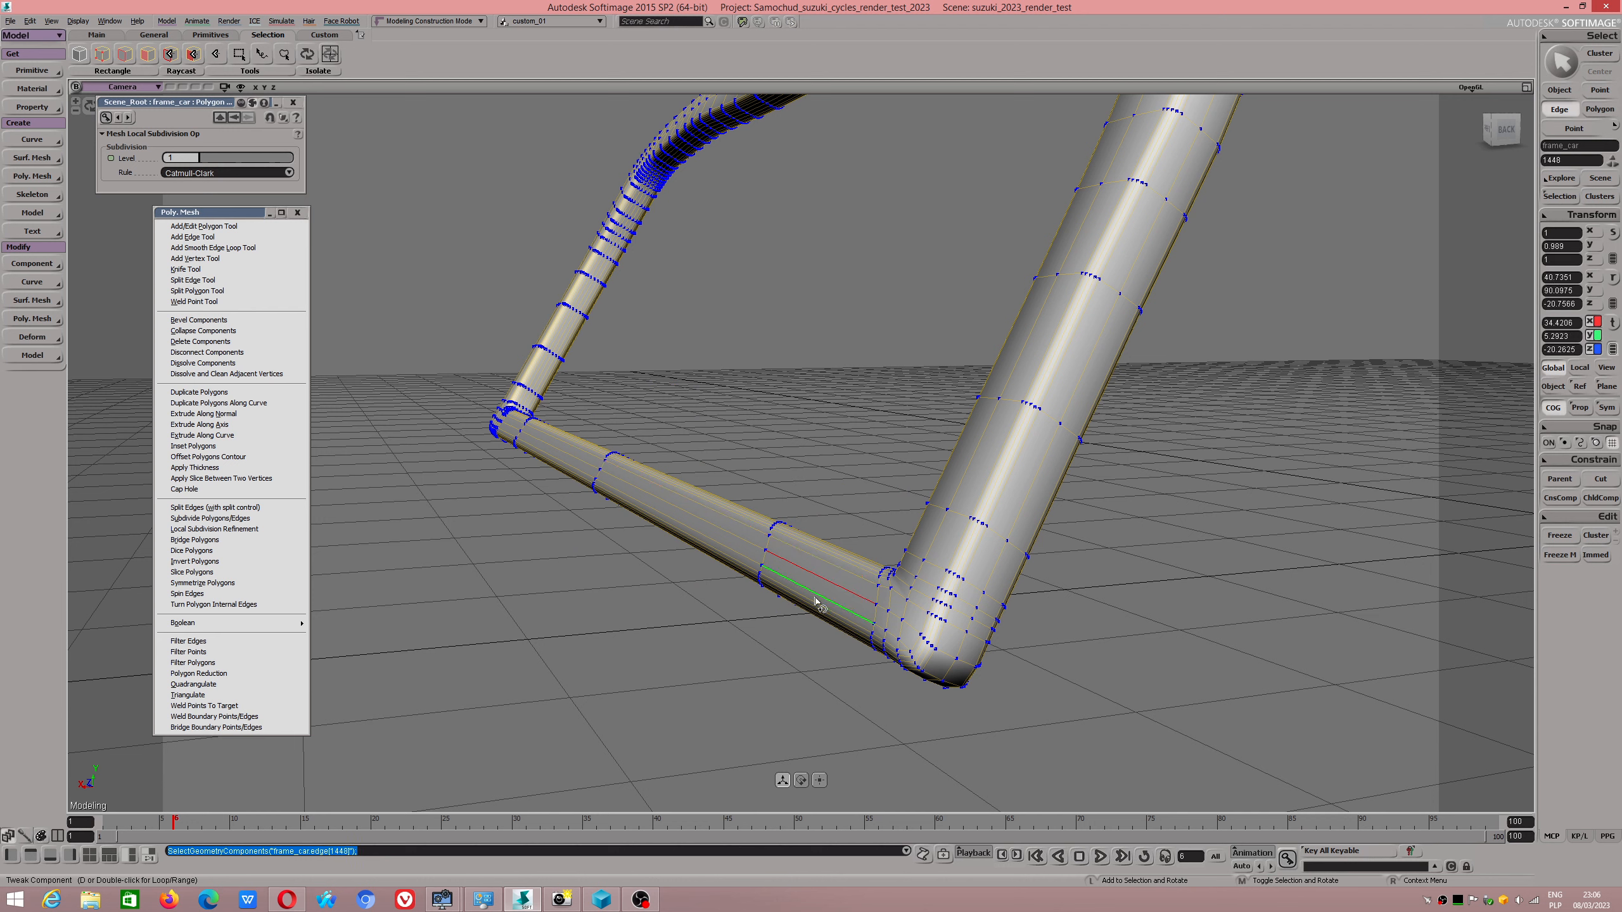
double_click(913, 632, "shift")
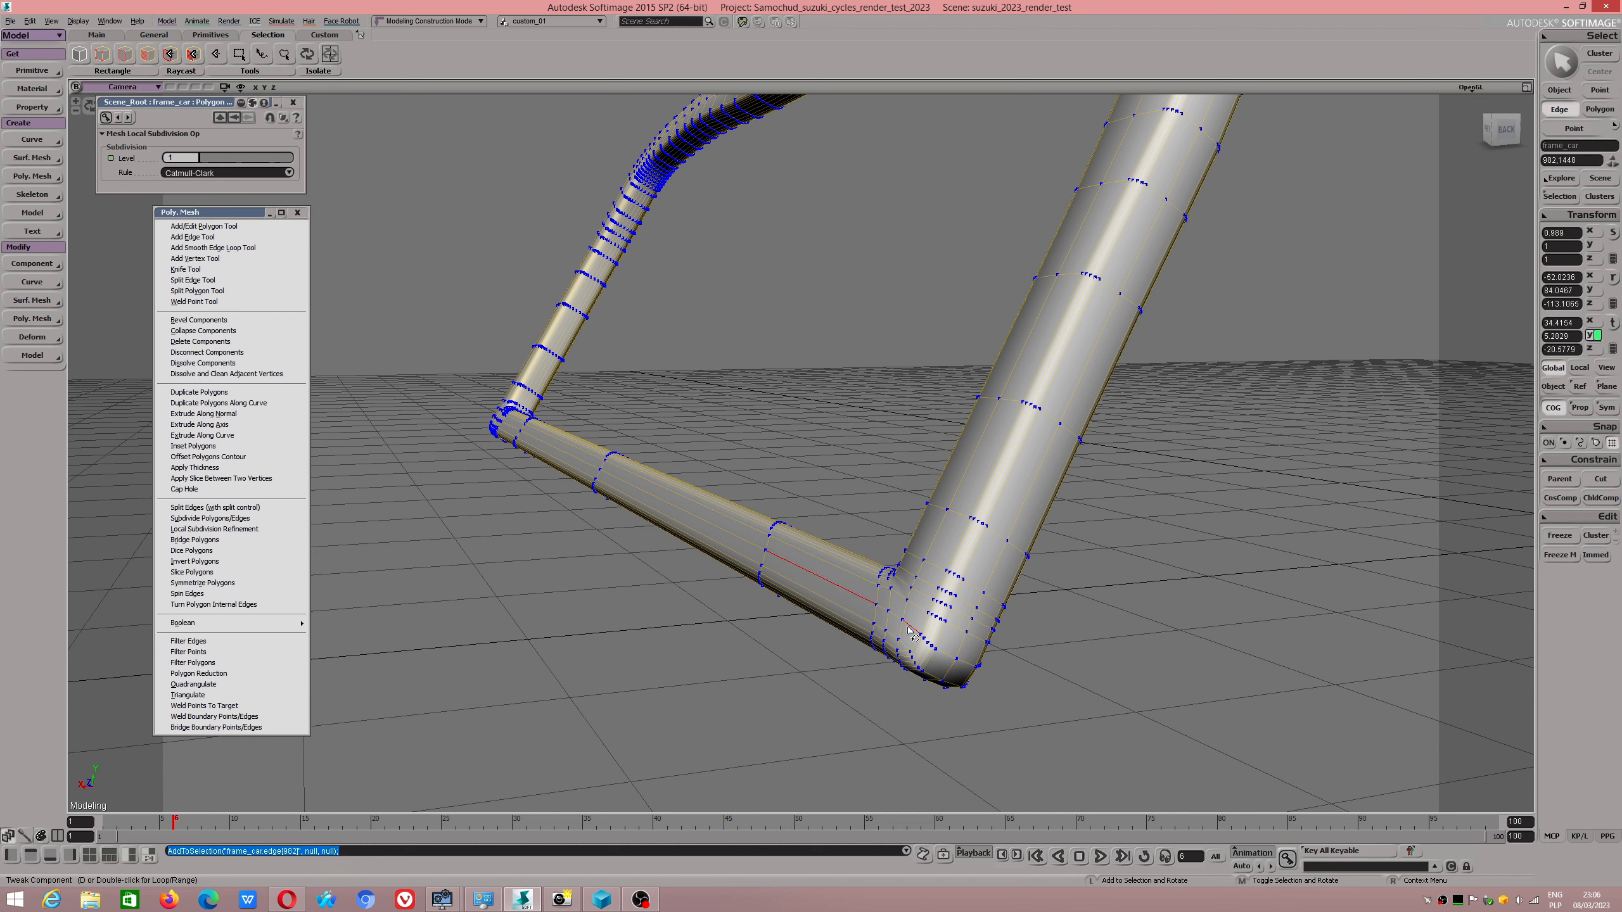
double_click(952, 661, "shift")
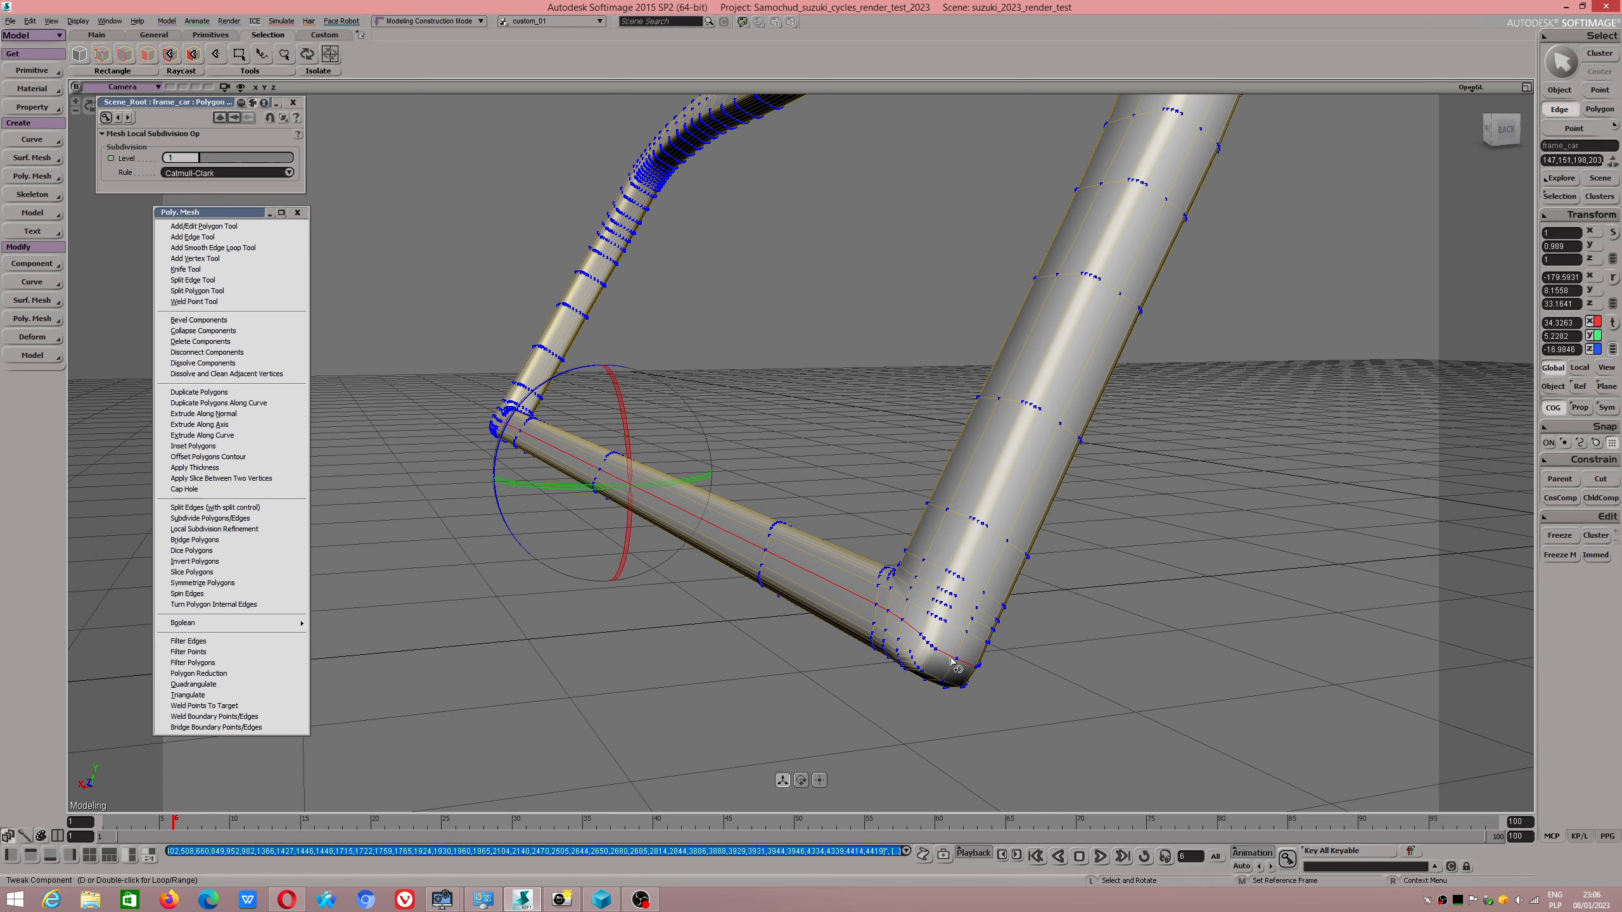
key("s")
Examine the remaining edge loops on the frame's upright, upper corner and lower corner from the front.
left_click_drag(951, 662, 783, 543)
middle_click_drag(783, 543, 1143, 649)
key("s")
left_click_drag(684, 478, 825, 500)
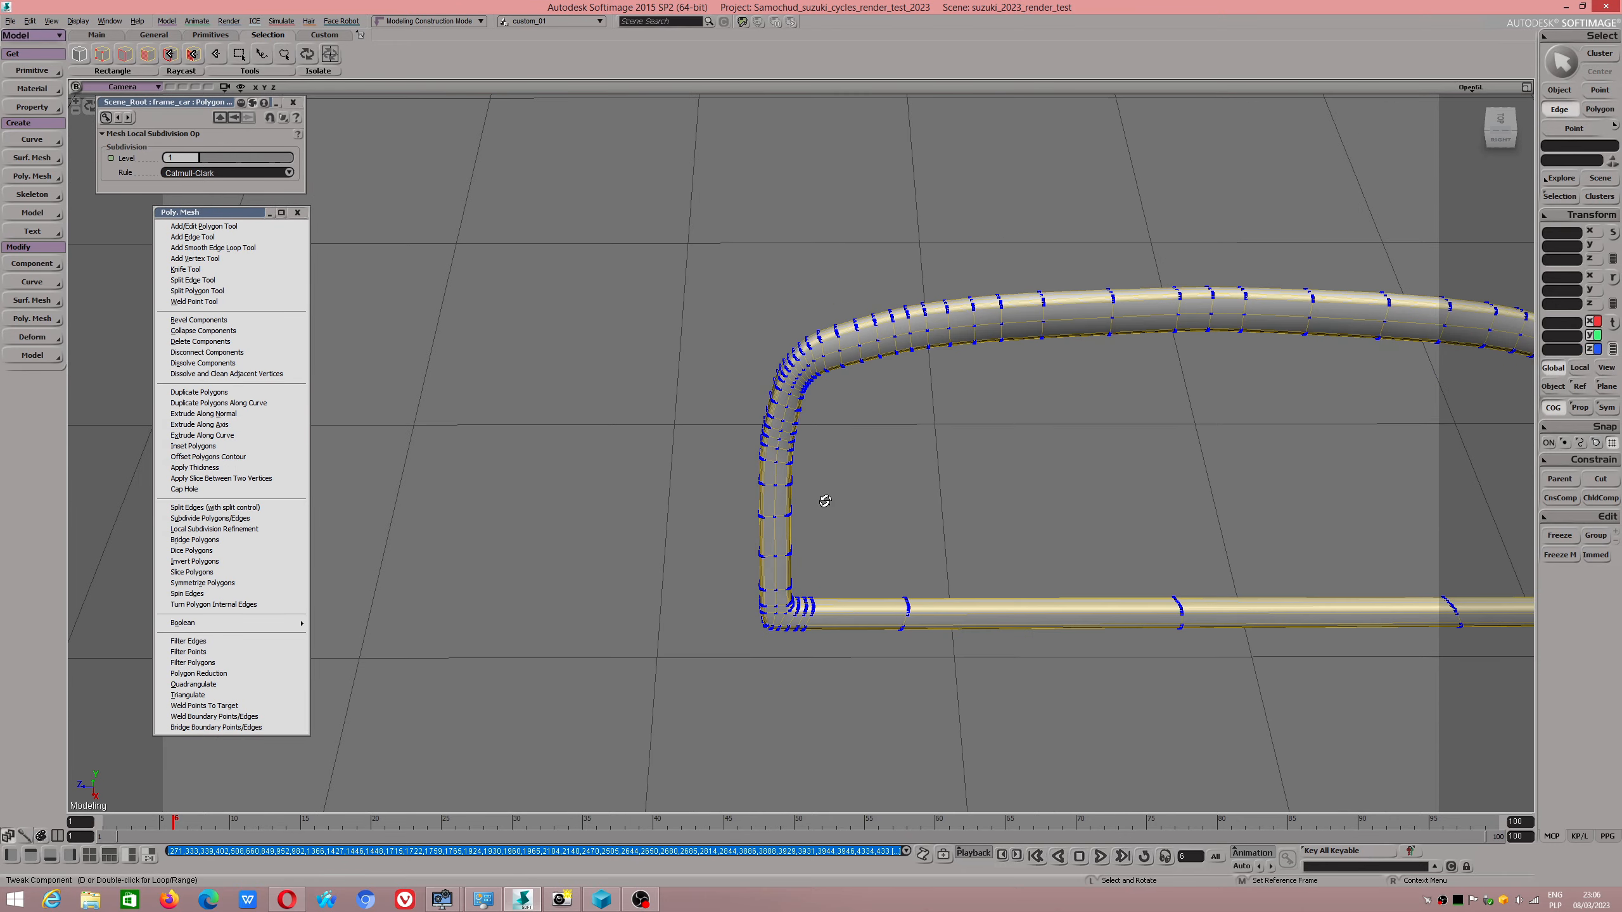
right_click_drag(826, 500, 802, 456)
scroll(802, 456, "up", 2)
scroll(788, 427, "down", 2)
scroll(834, 342, "up", 1)
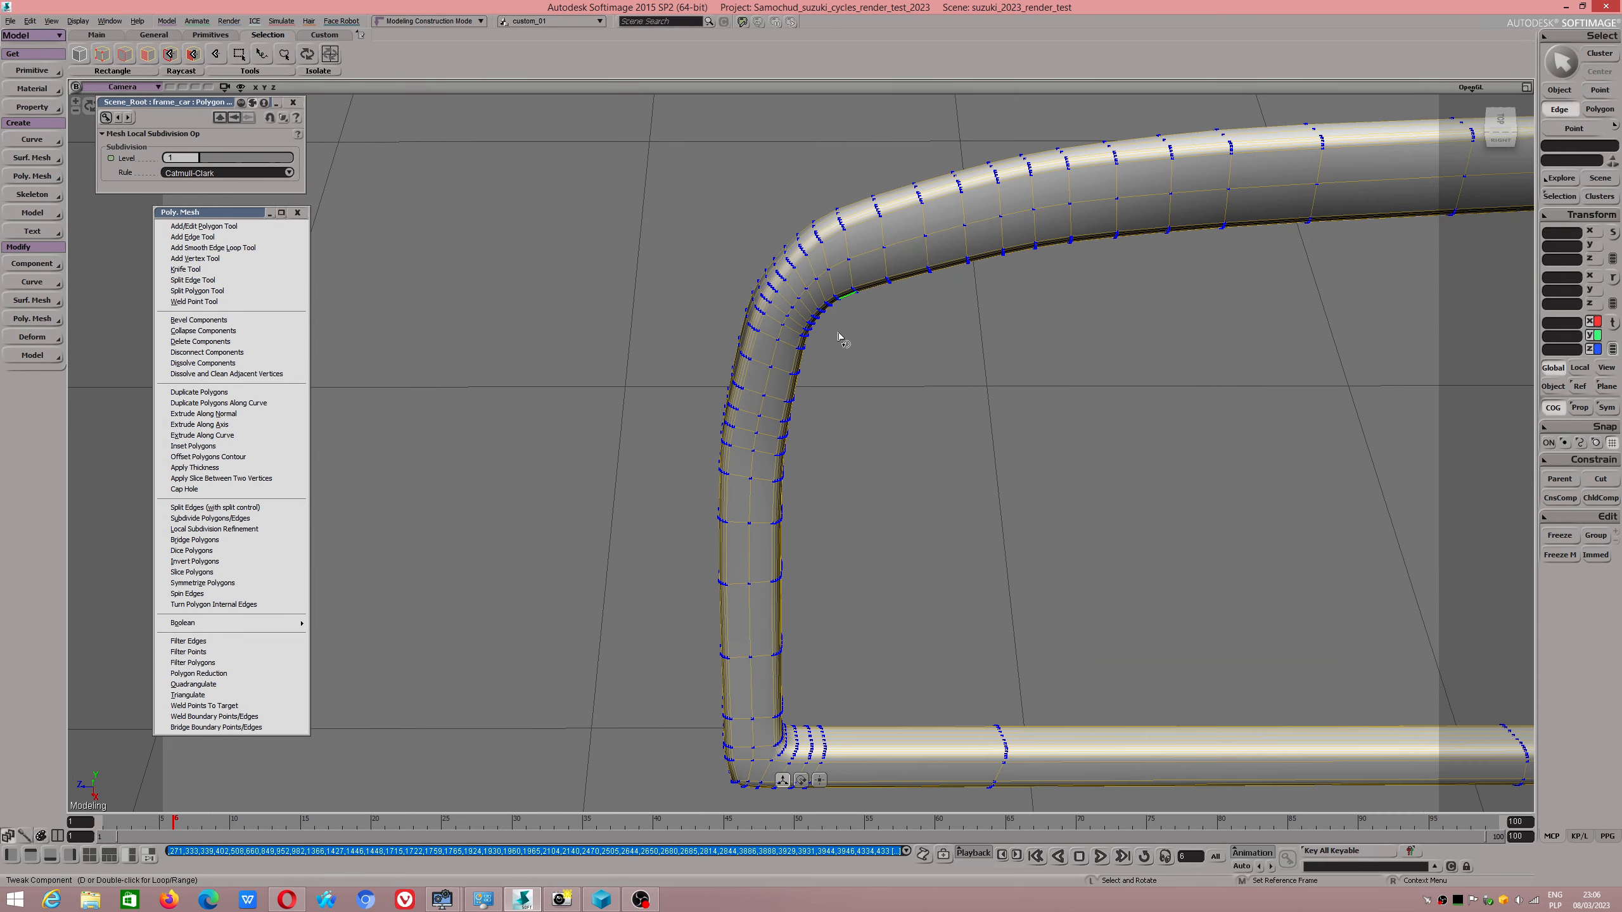
Delete the lengthwise edge loop on the outer side of the near upright that continues under the bottom bar.
key("shift")
key("s")
left_click_drag(782, 409, 821, 324)
left_click(931, 538)
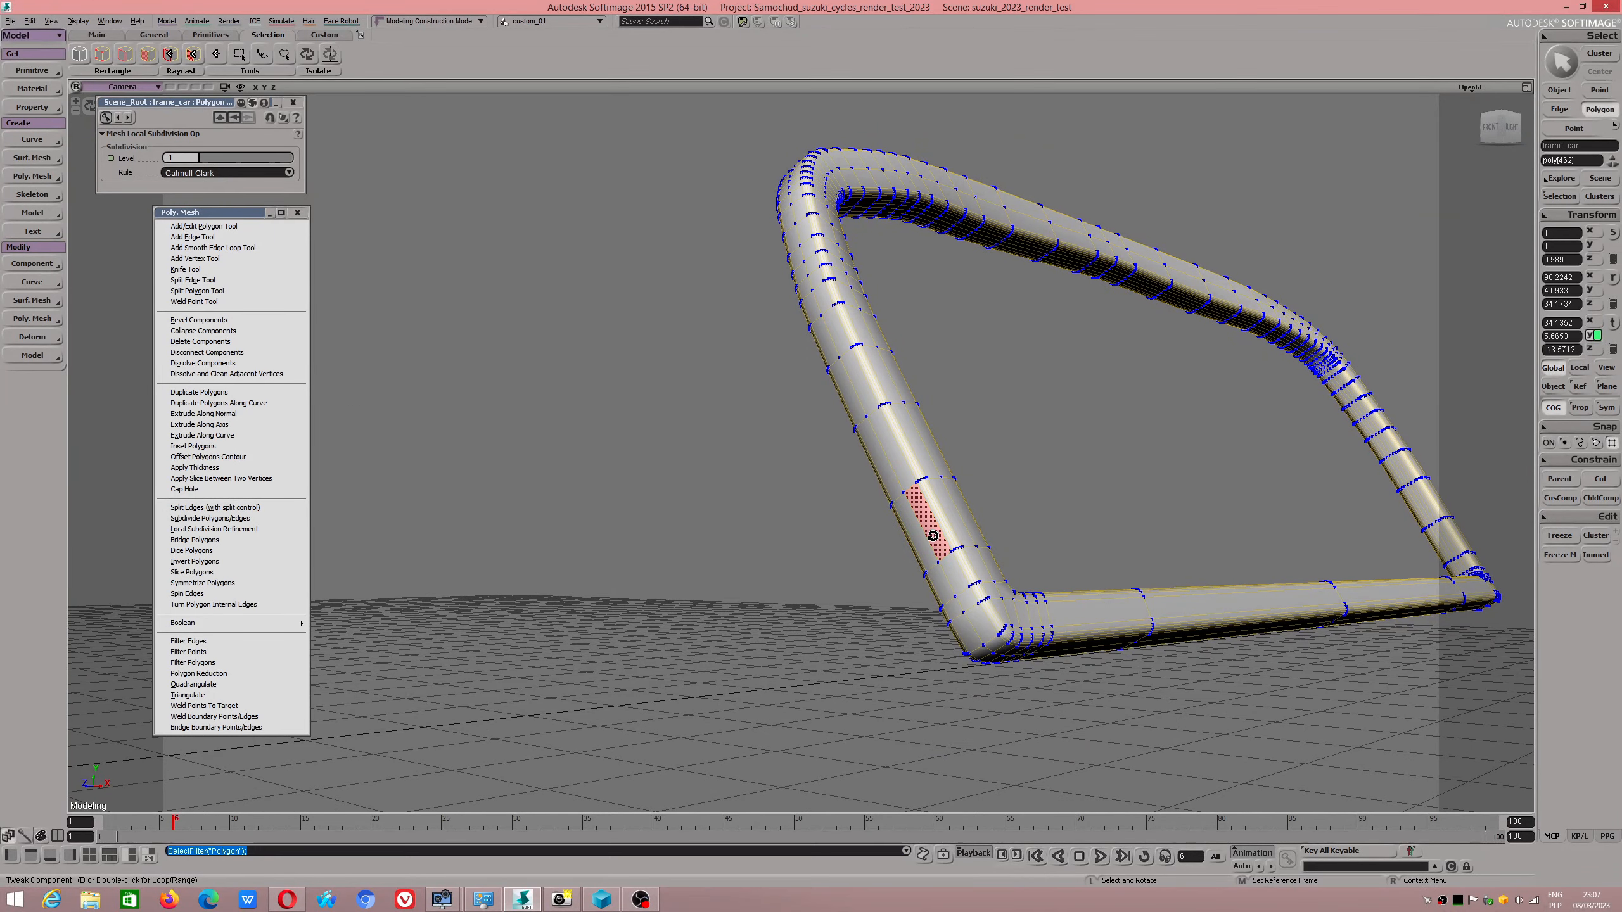
left_click(860, 399)
double_click(920, 519, "shift")
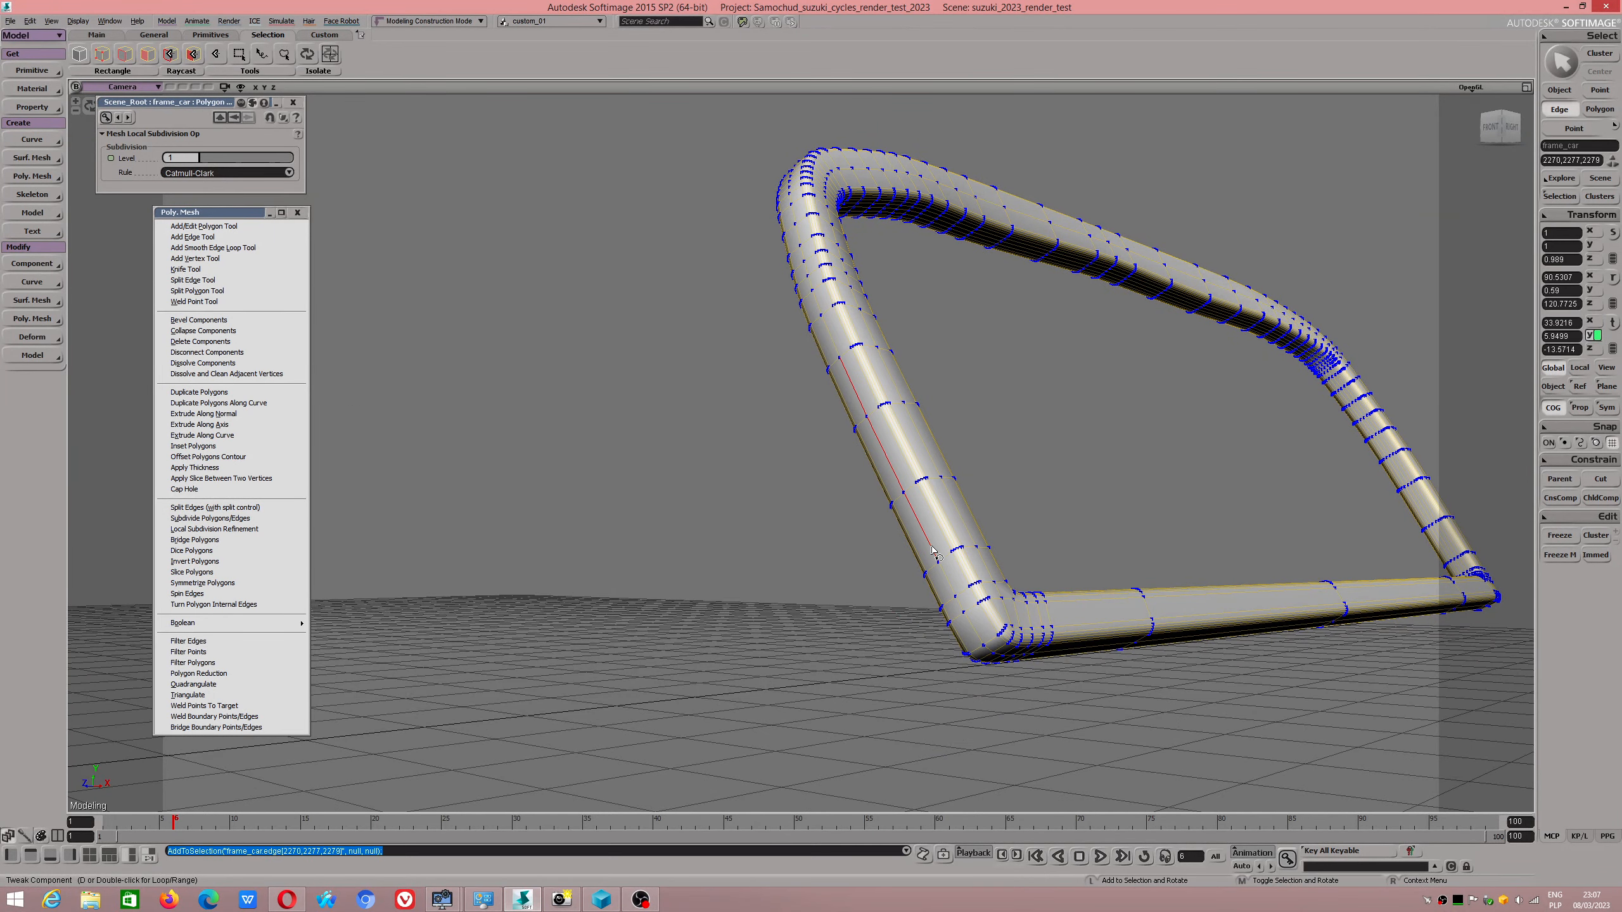
double_click(952, 595, "shift")
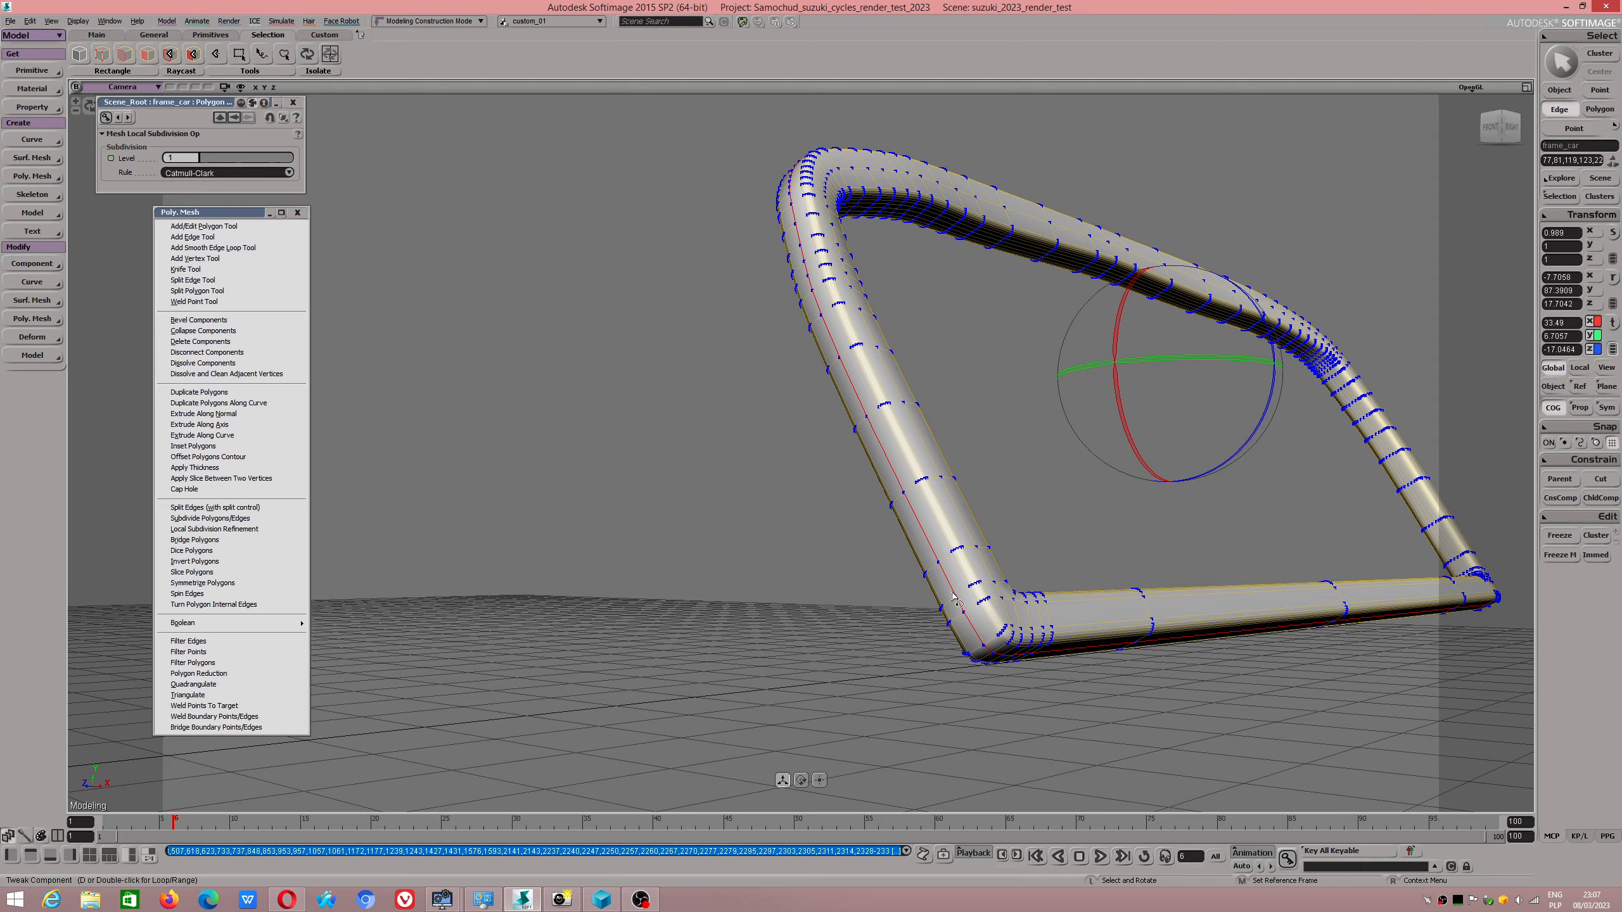
key("Delete")
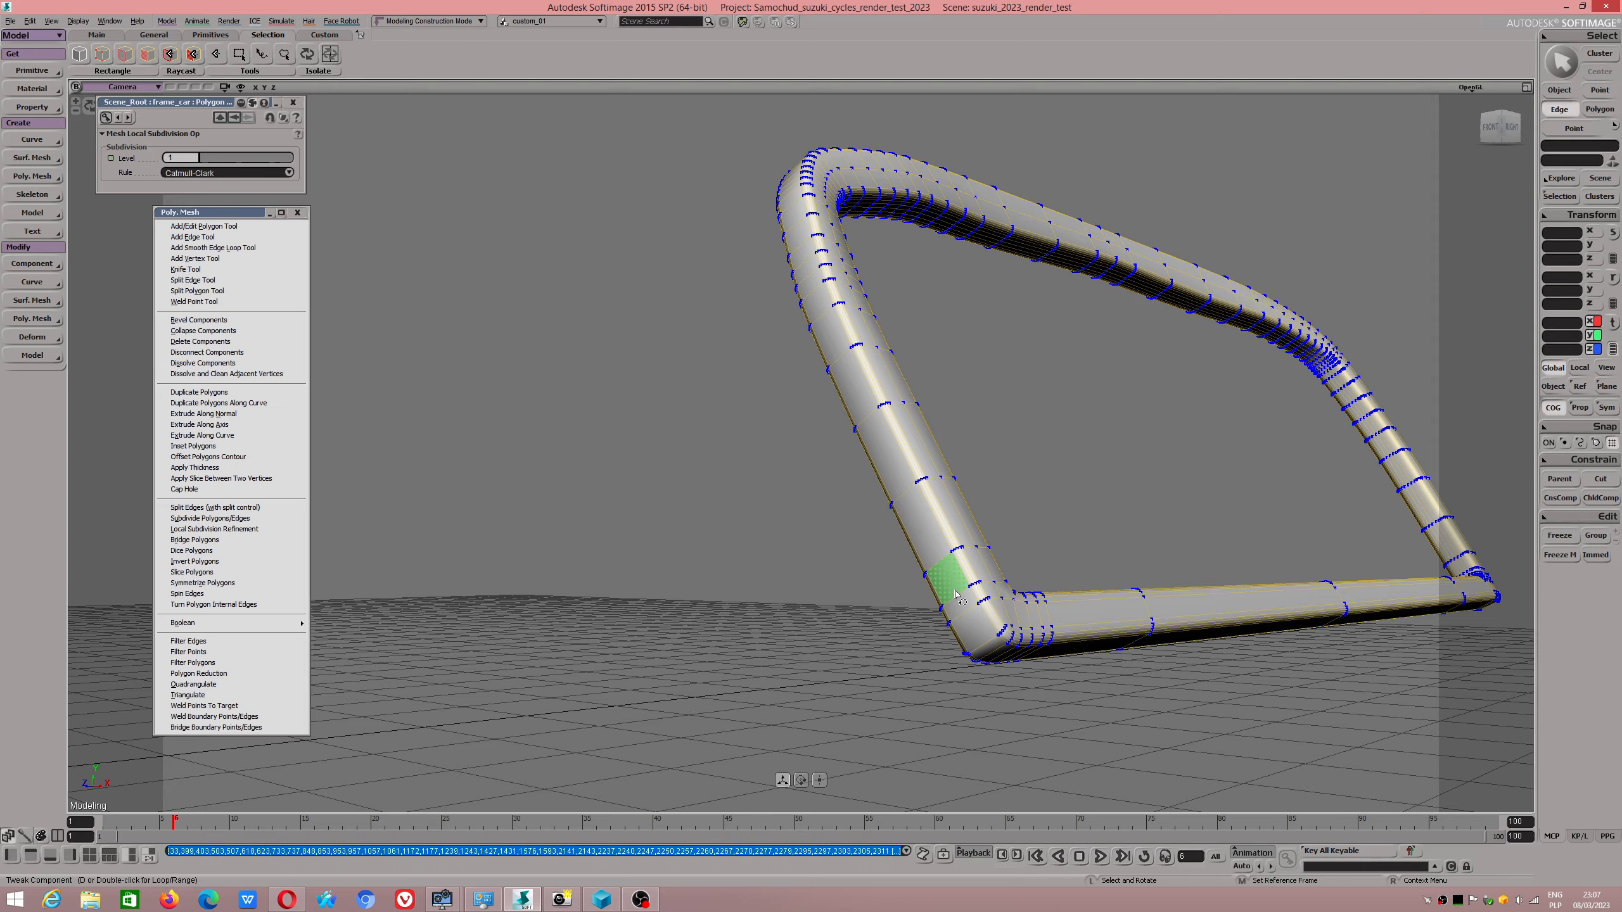
Select the lengthwise edge loop in the middle of the frame's front face along the uprights and top bar.
scroll(968, 582, "down", 1)
left_click_drag(990, 593, 1075, 579, "alt")
middle_click_drag(1075, 579, 1296, 667, "alt")
left_click(656, 442)
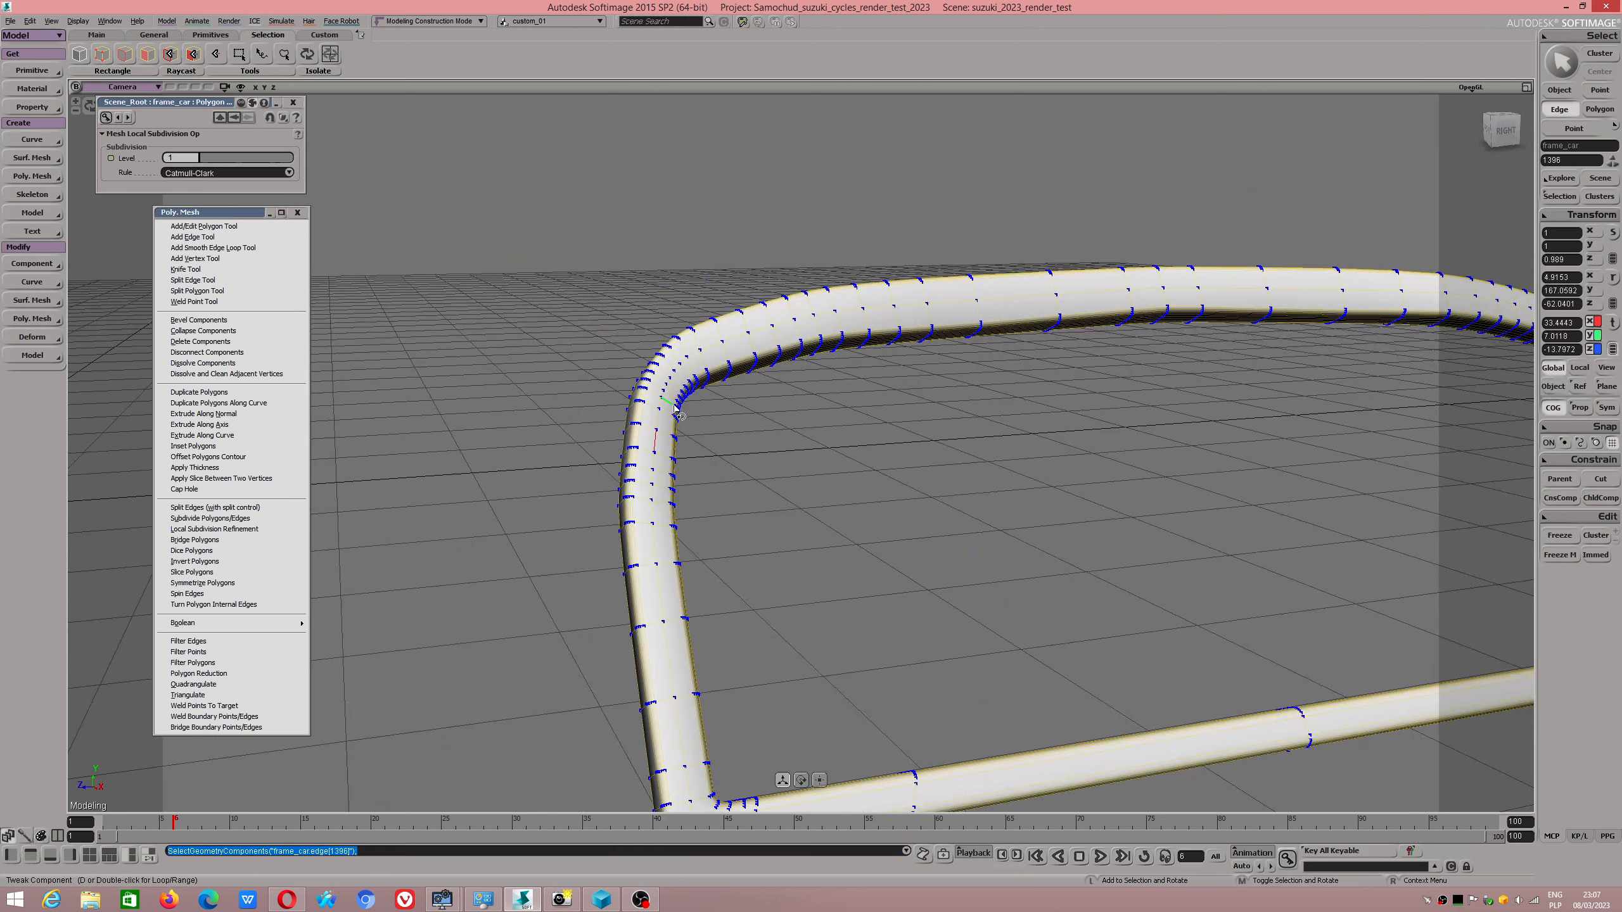
double_click(722, 348)
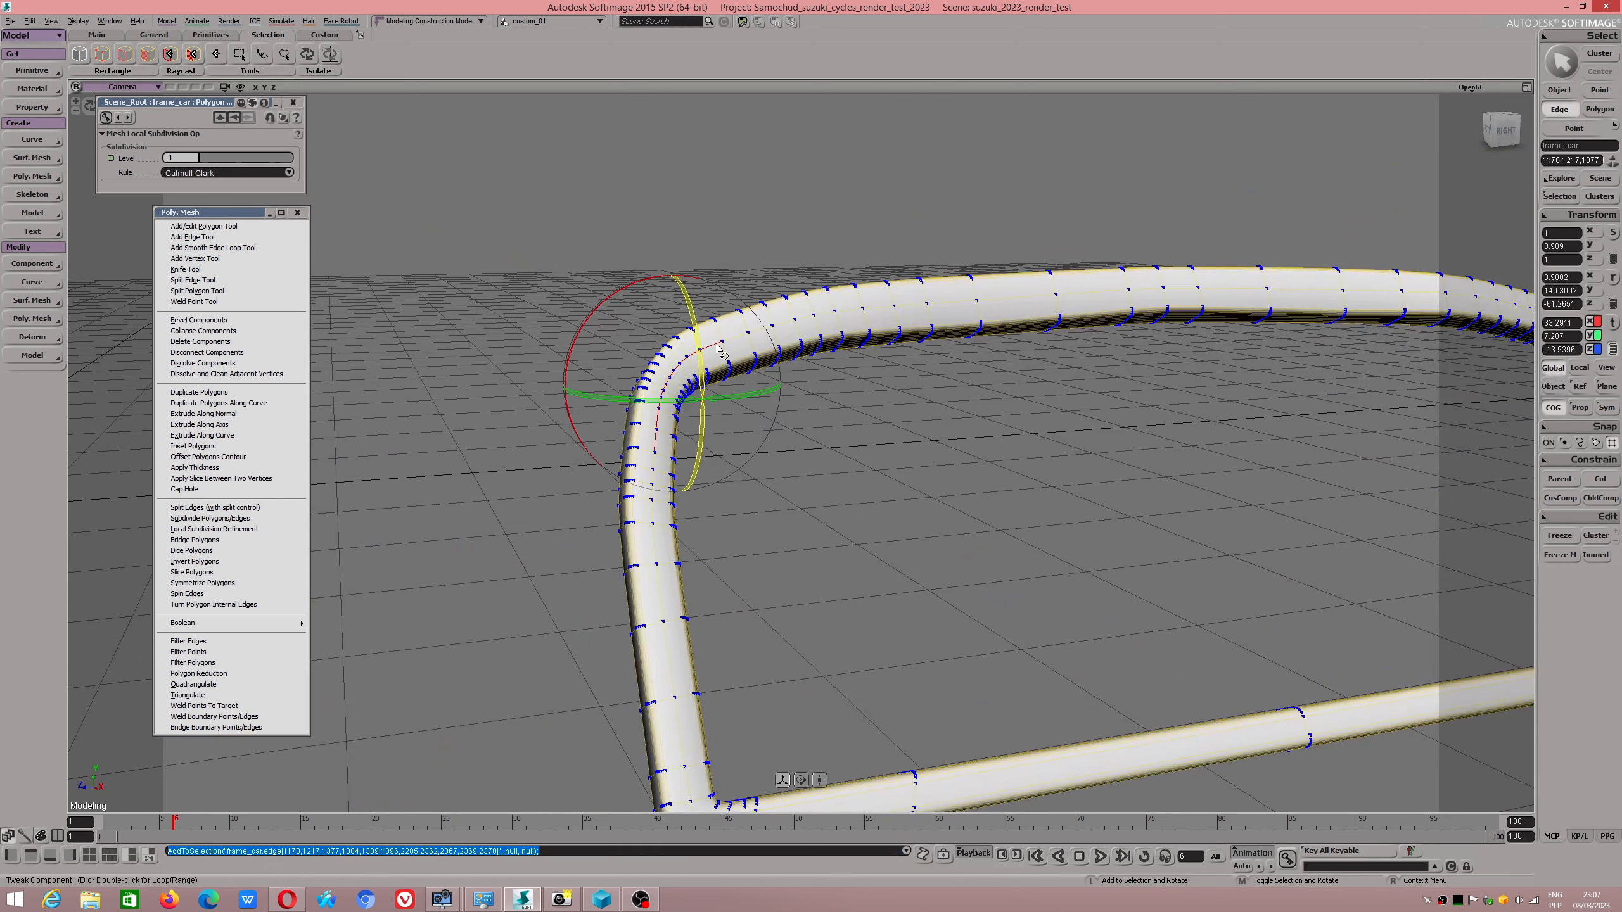
double_click(842, 313)
Add the front-face middle edges through the lower corner and the start of the bottom bar to the selection.
key("s")
left_click_drag(900, 685, 933, 606)
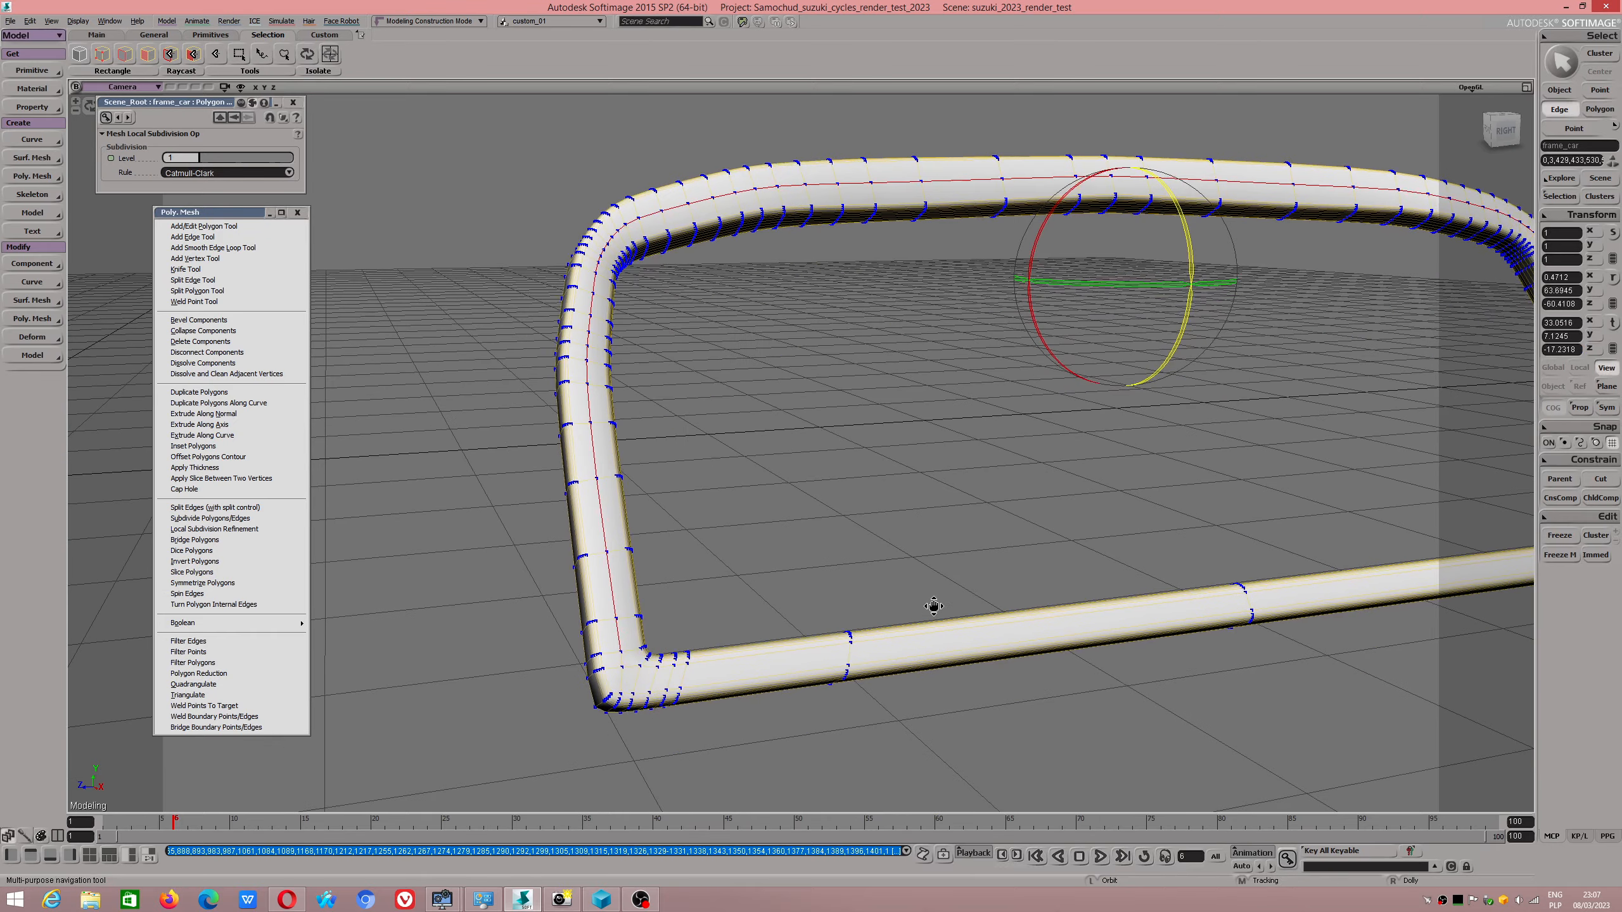
key("m")
scroll(621, 688, "up", 2)
left_click(577, 712, "shift")
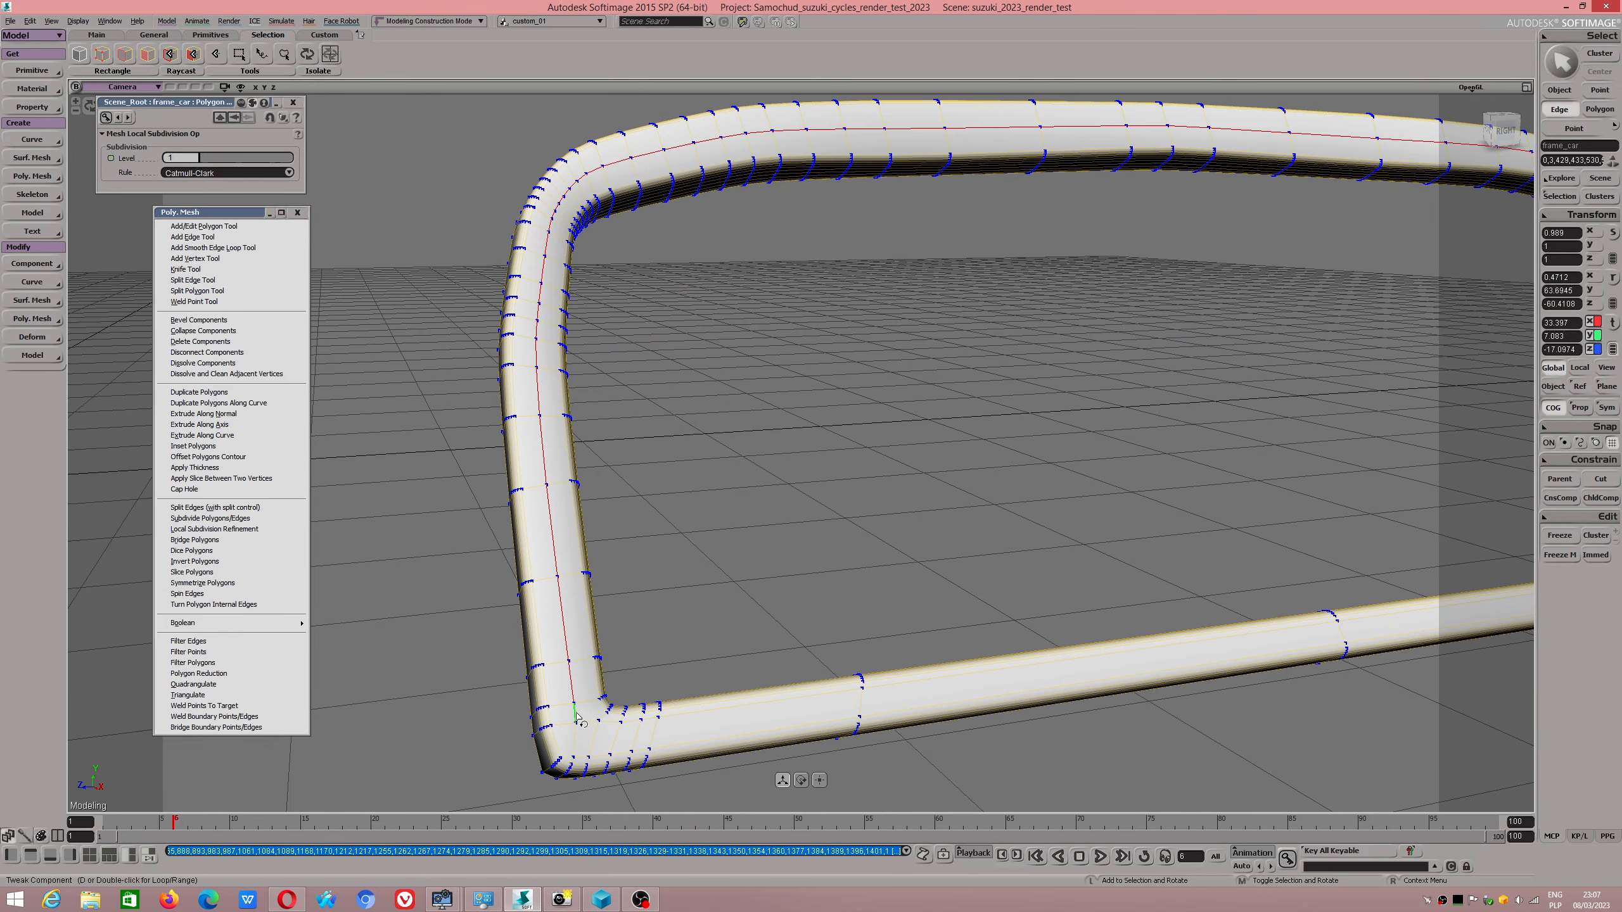
double_click(679, 716, "shift")
scroll(736, 707, "down", 2)
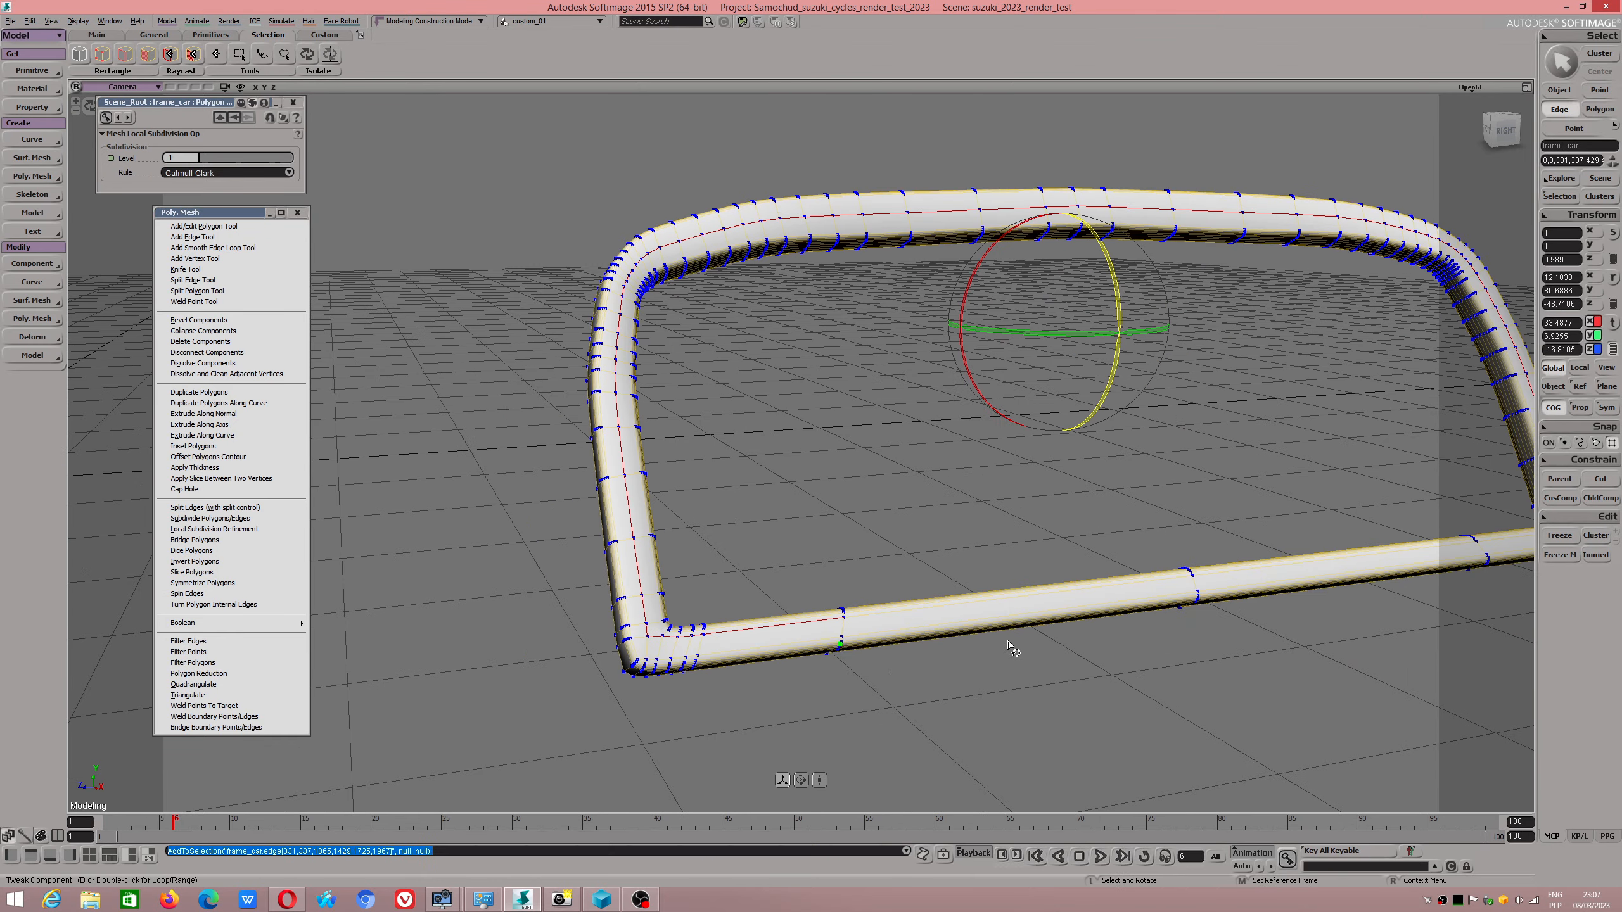
Extend the front-face middle edge selection along the rest of the bottom bar and through the opposite lower corner.
key("s")
left_click_drag(1007, 642, 866, 654)
left_click(797, 631, "shift")
double_click(798, 632, "shift")
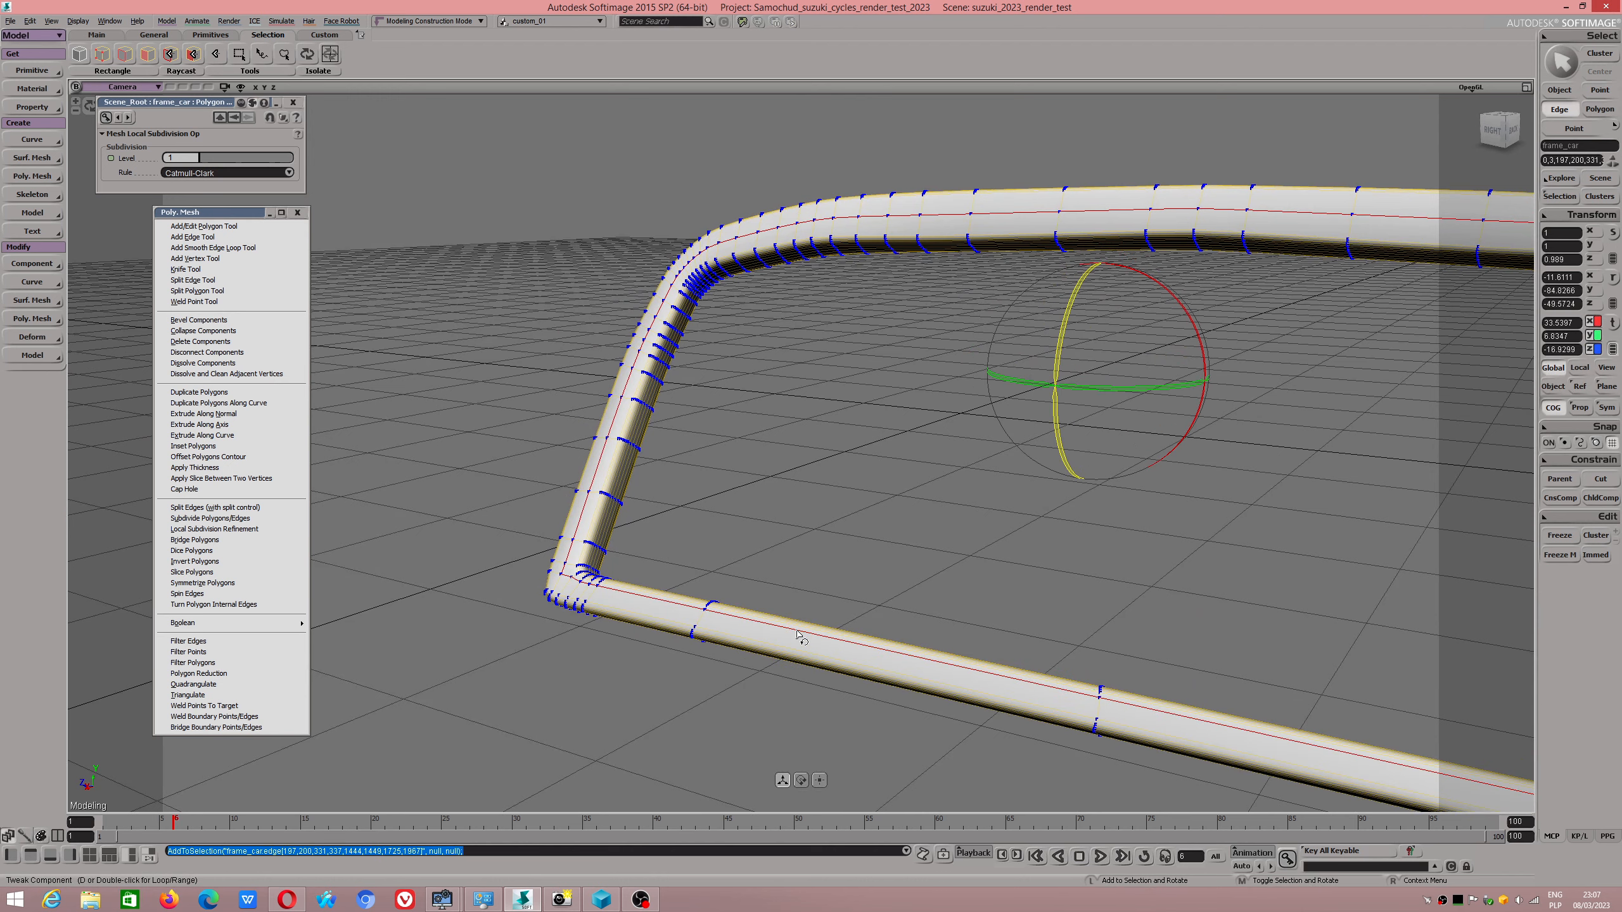
key("s")
left_click_drag(1106, 678, 972, 639)
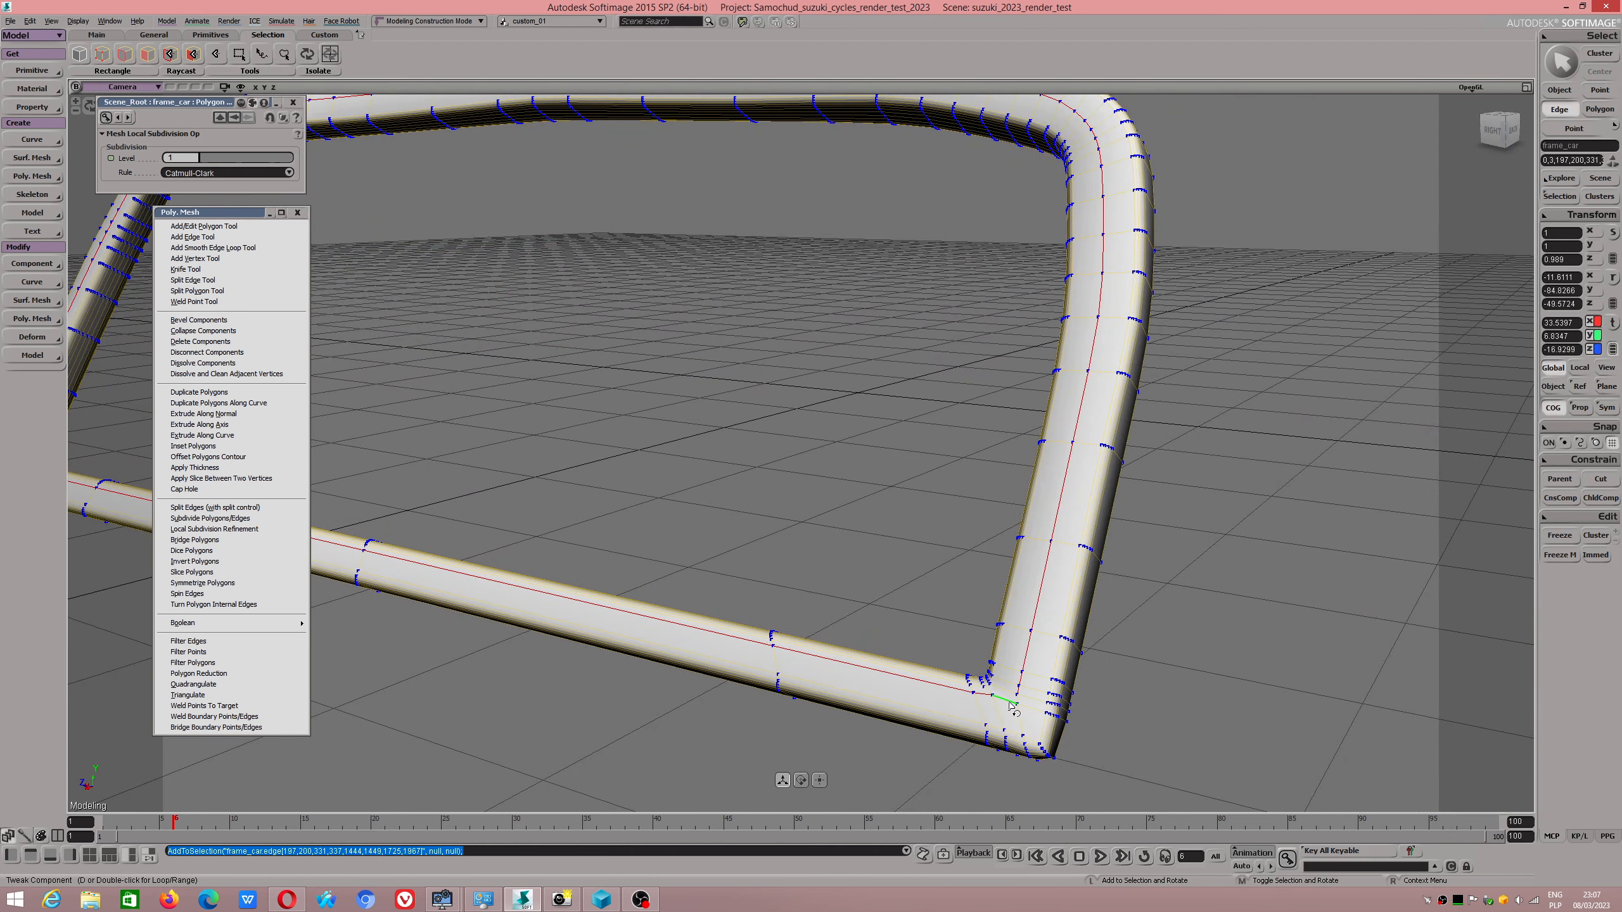
left_click(1015, 704, "shift")
left_click(1017, 702, "shift")
Delete the selected lengthwise edge loop running along the middle of the frame's front face.
key("s")
right_click_drag(1046, 473, 1046, 546)
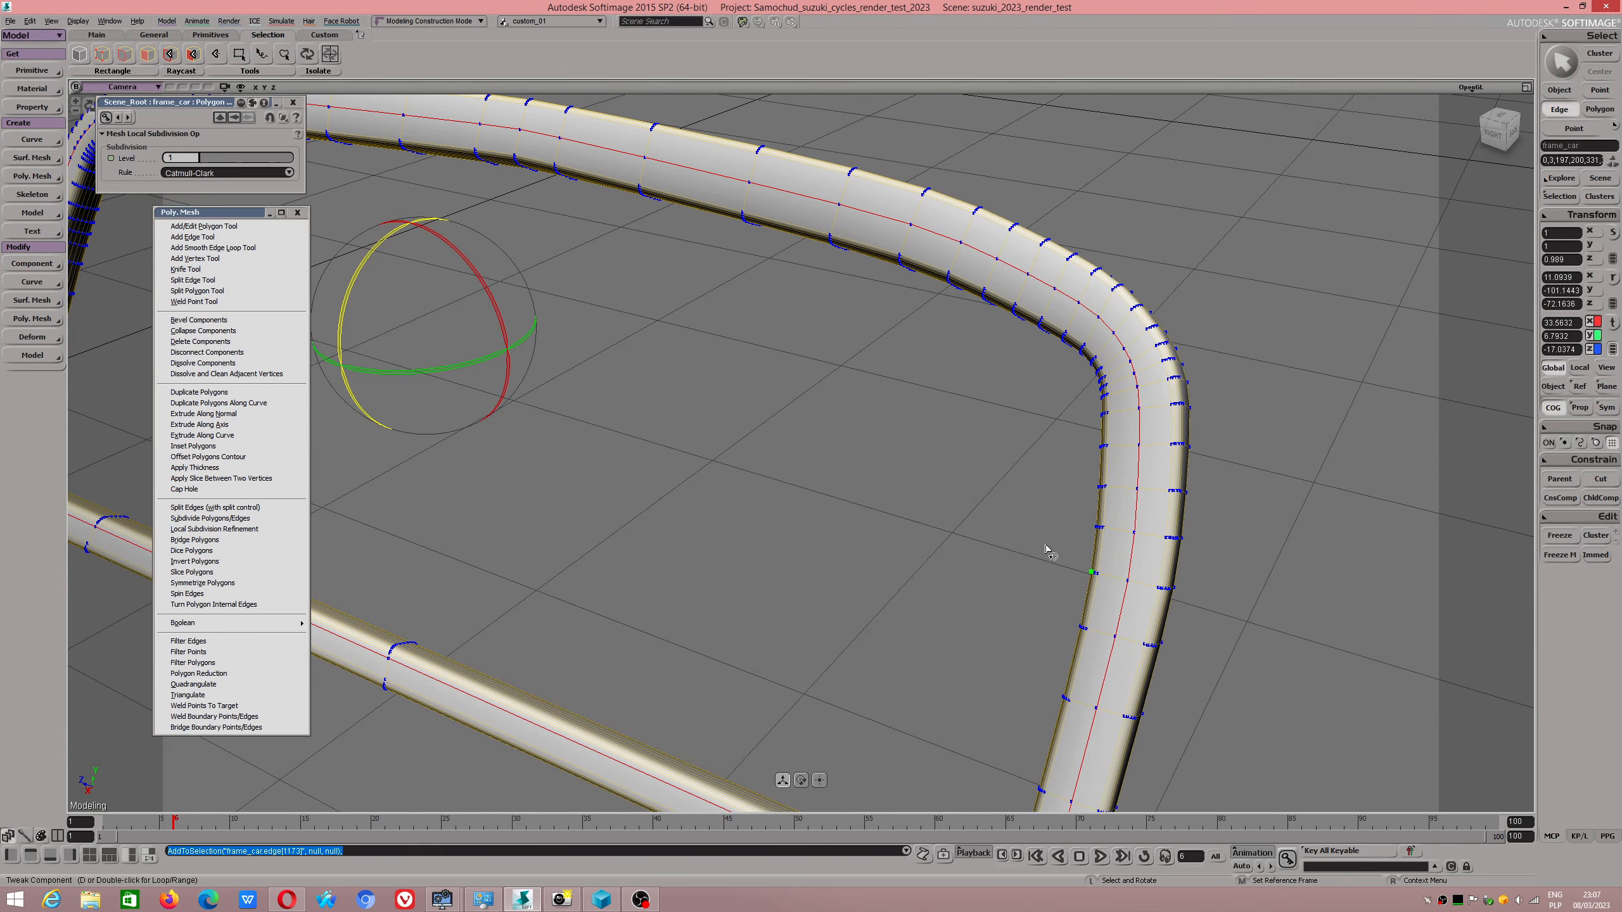
key("Delete")
scroll(1015, 549, "down", 3)
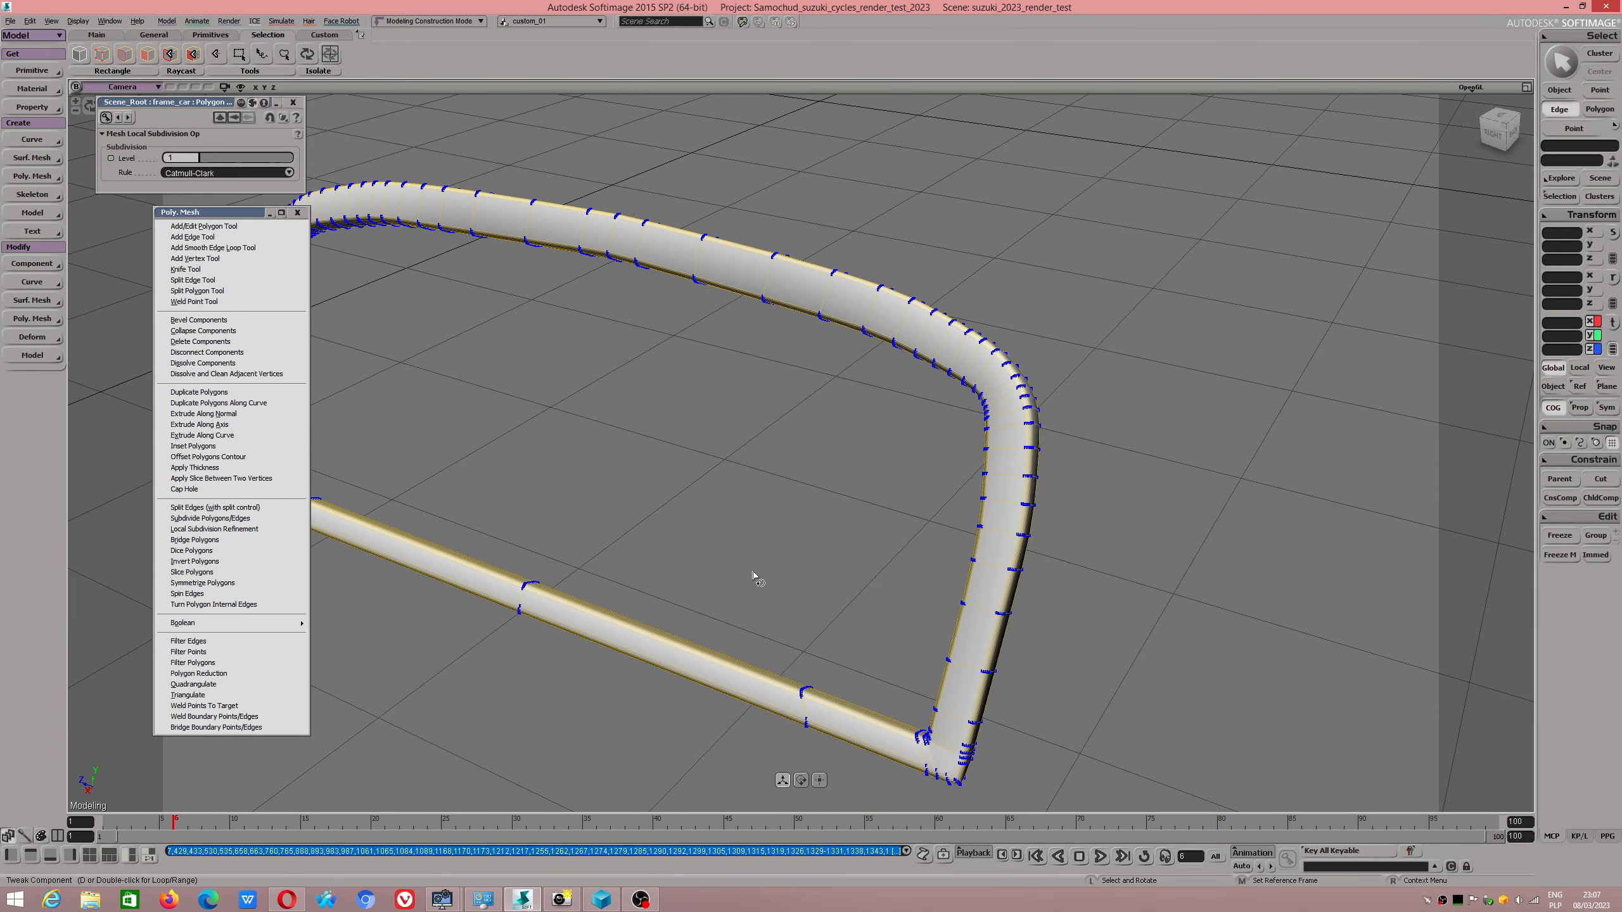
key("s")
right_click_drag(709, 576, 739, 554)
mouse_move(738, 553)
left_mouse_down()
mouse_move(815, 572)
mouse_move(759, 568)
left_mouse_up()
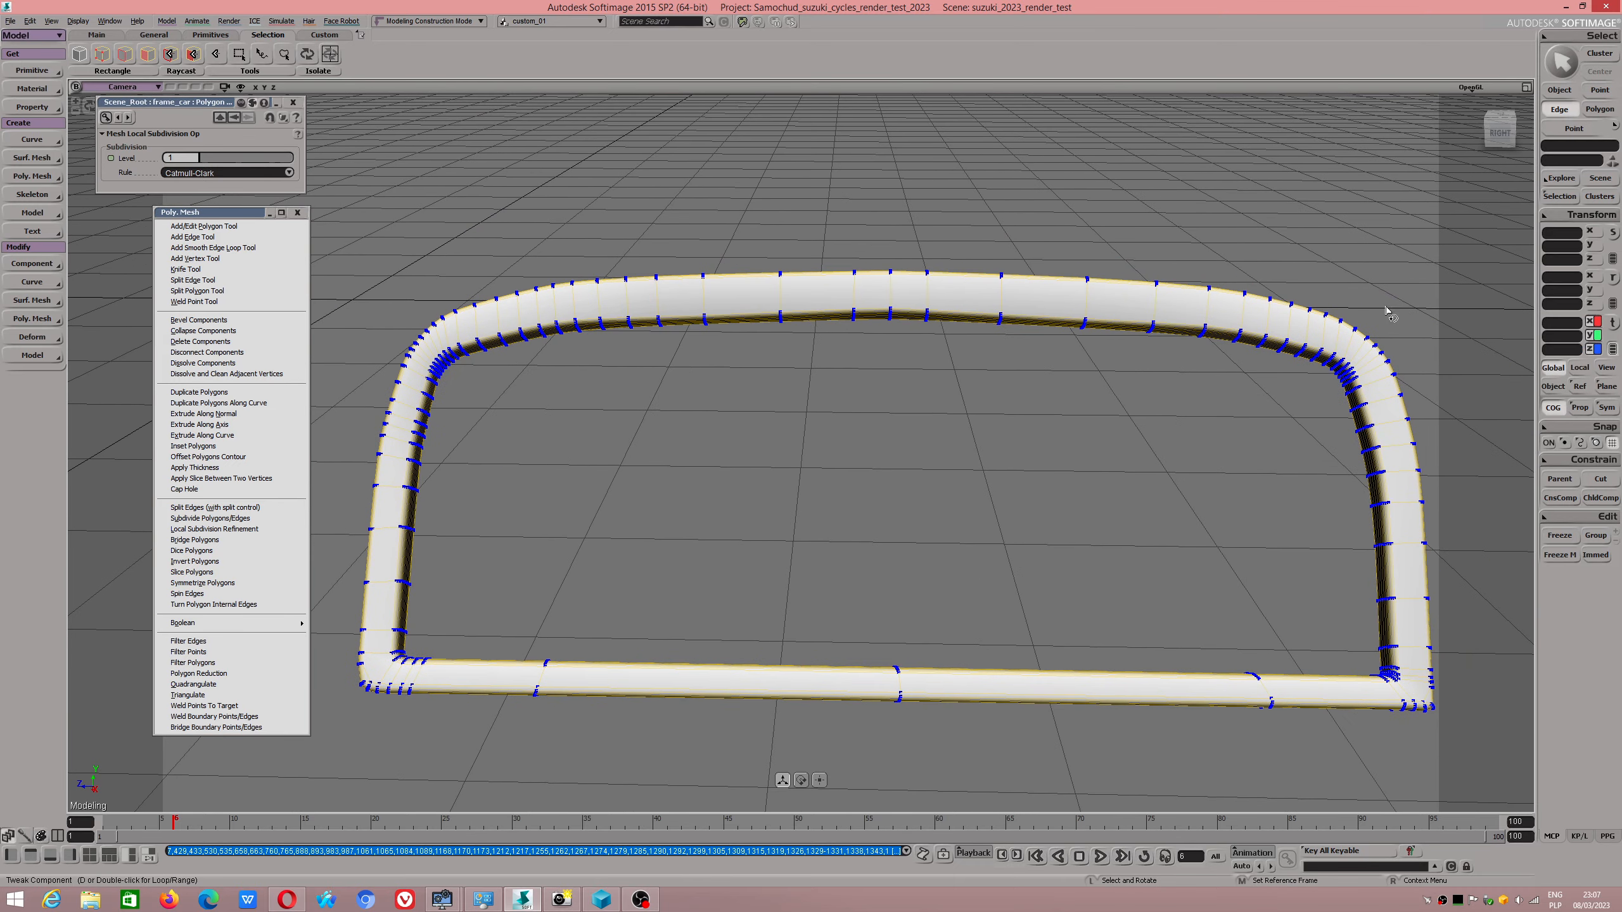
Switch to object selection, freeze the windshield frame's modeling history and close the Mesh Local Subdivision properties.
left_click(1561, 63)
scroll(1010, 348, "down", 2)
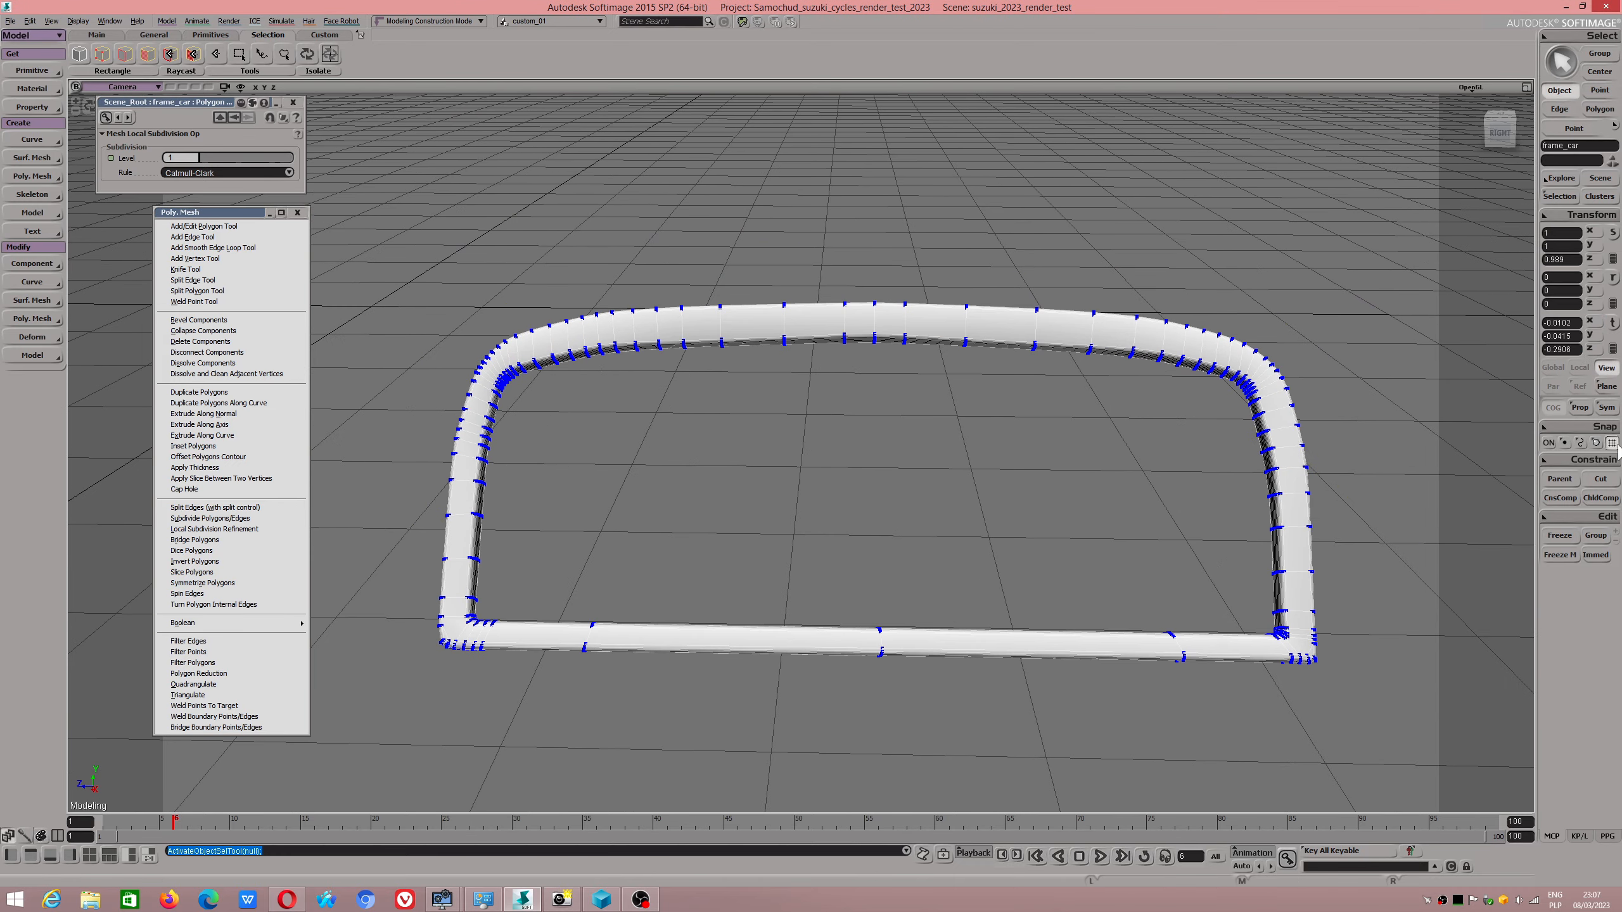
left_click(1558, 537)
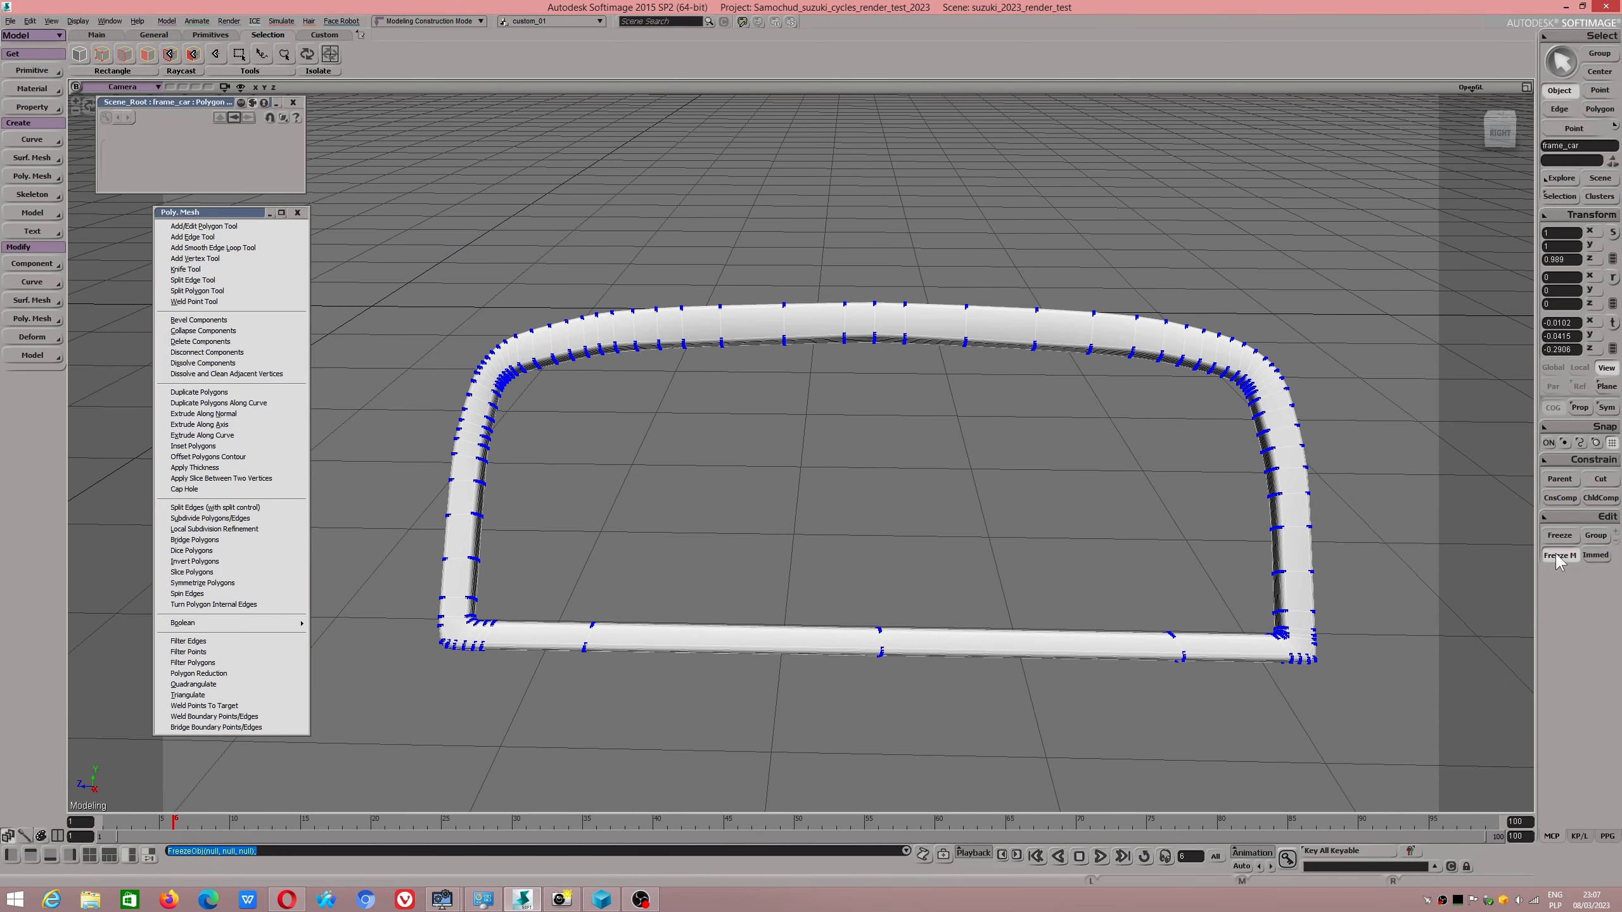
left_click(292, 102)
End the isolation of the windshield frame to show the whole car around it.
left_click(318, 70)
key("s")
left_click_drag(542, 326, 551, 366)
key("s")
left_click_drag(782, 397, 553, 202)
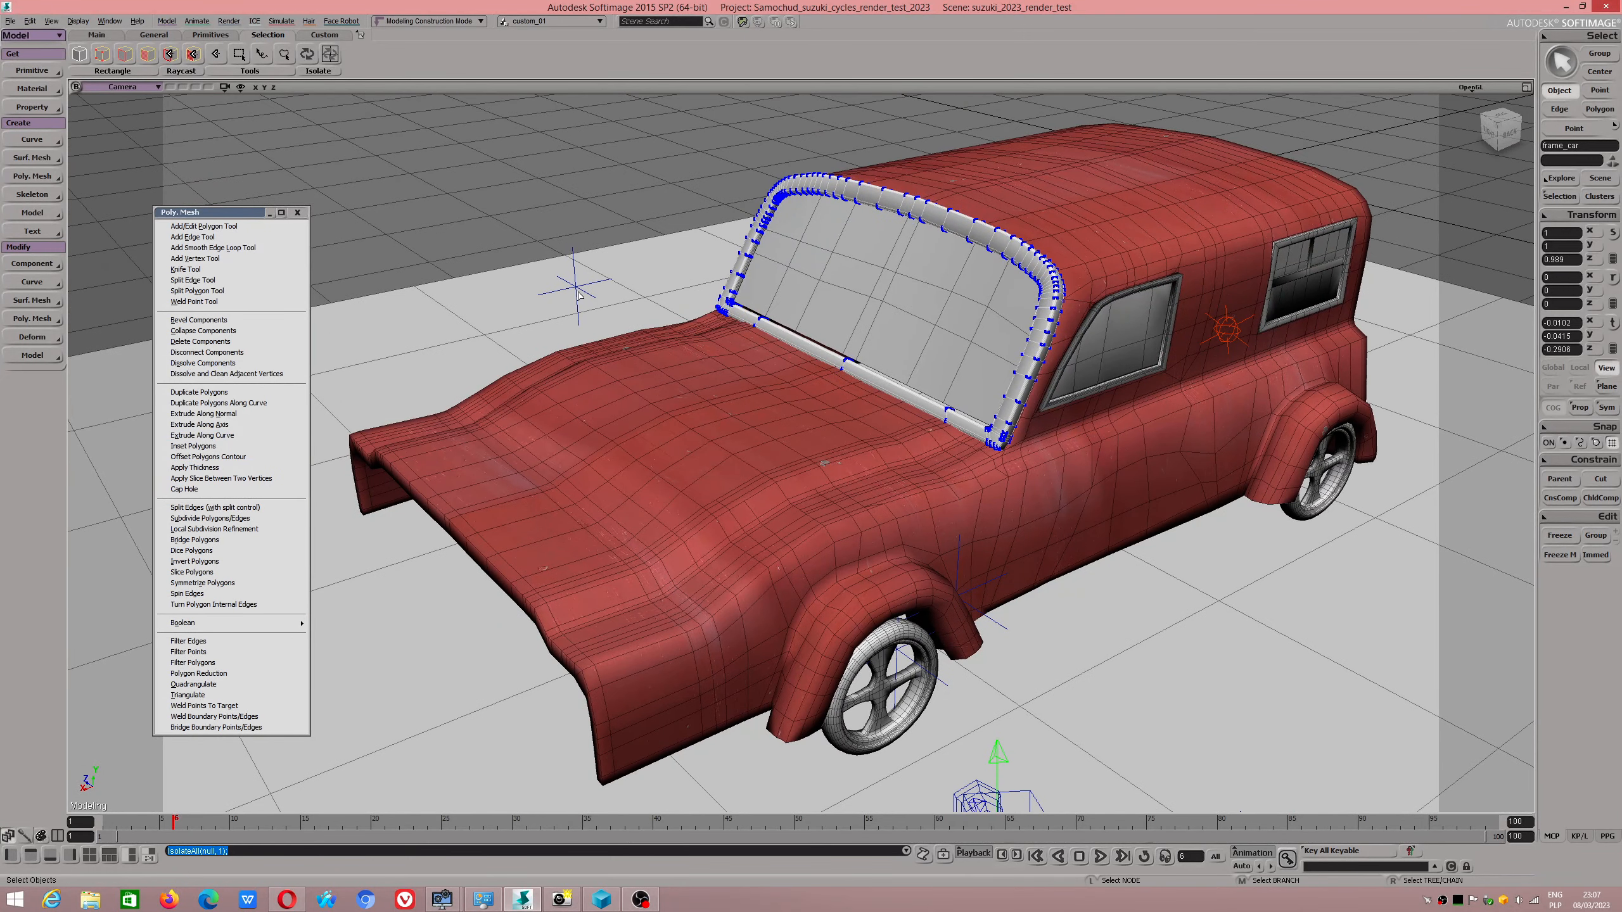